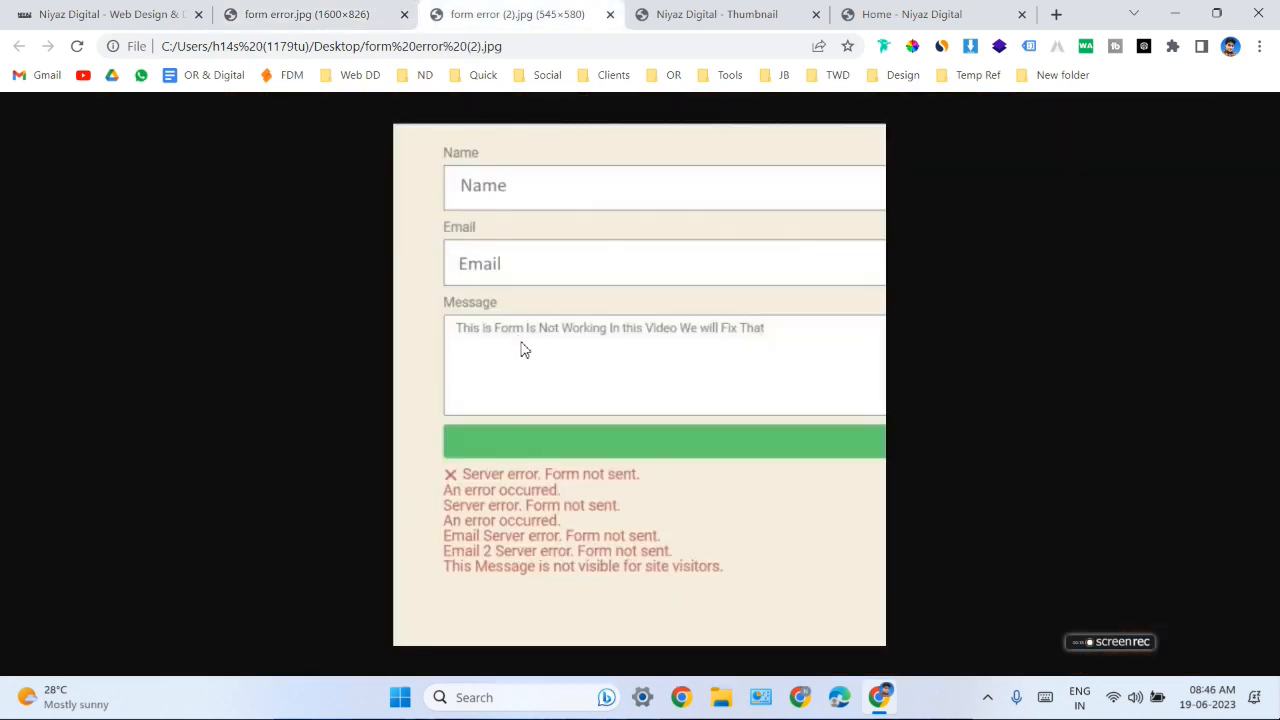
# - Review the second form error screenshot, the SMTP title slide and the website's contact form page
pyautogui.click(515, 14)
pyautogui.click(720, 14)
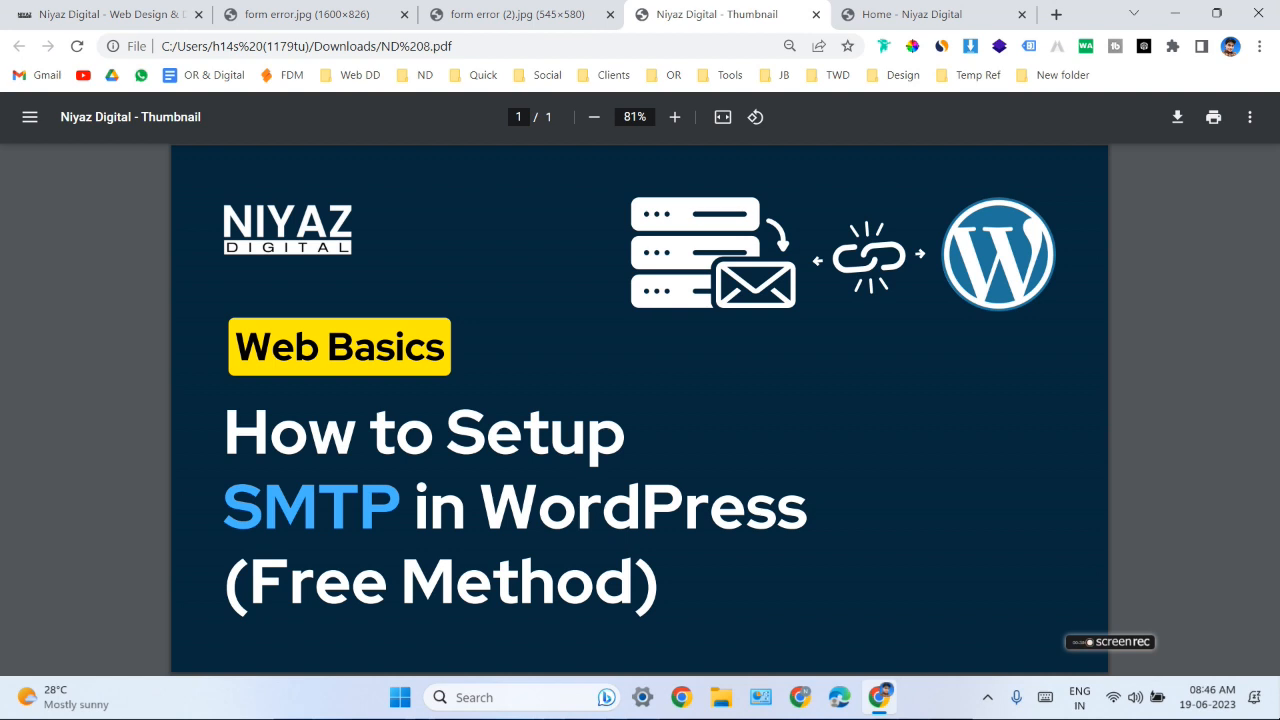
pyautogui.click(925, 16)
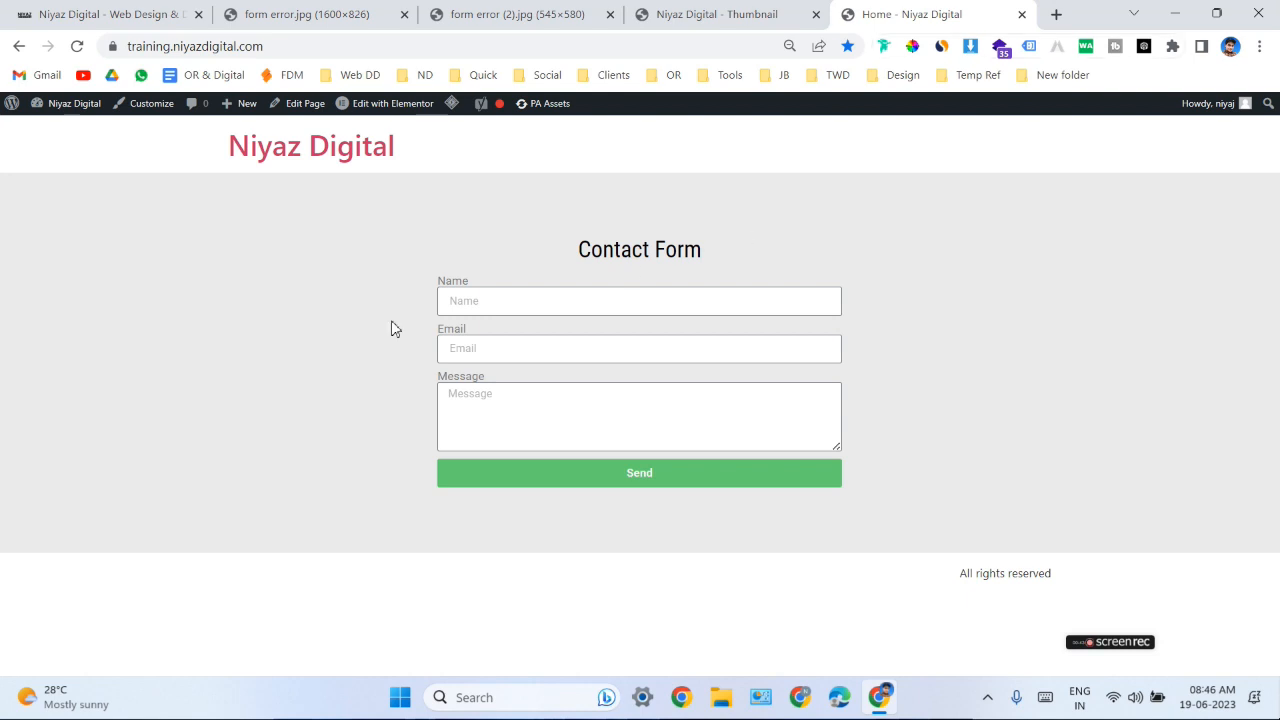
# - Go to the site's WordPress dashboard and search the plugins available to add for "smtp"
pyautogui.moveTo(80, 104)
pyautogui.click(77, 134)
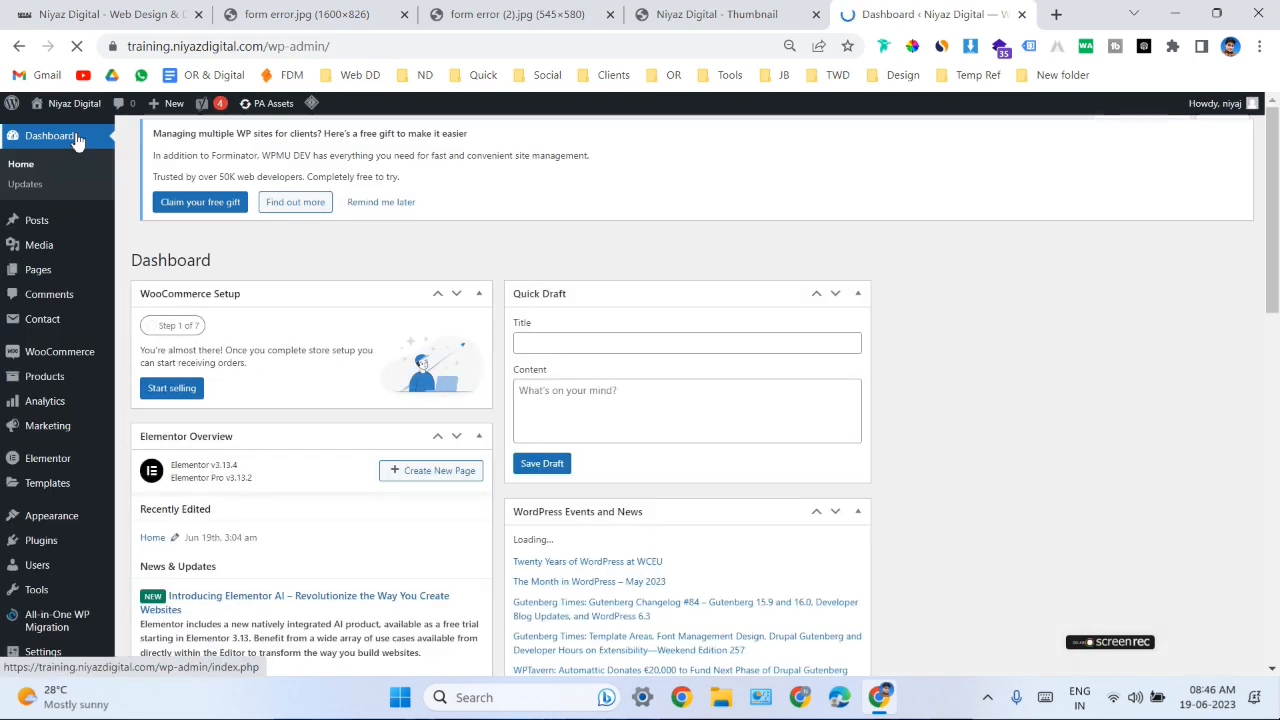
pyautogui.moveTo(90, 546)
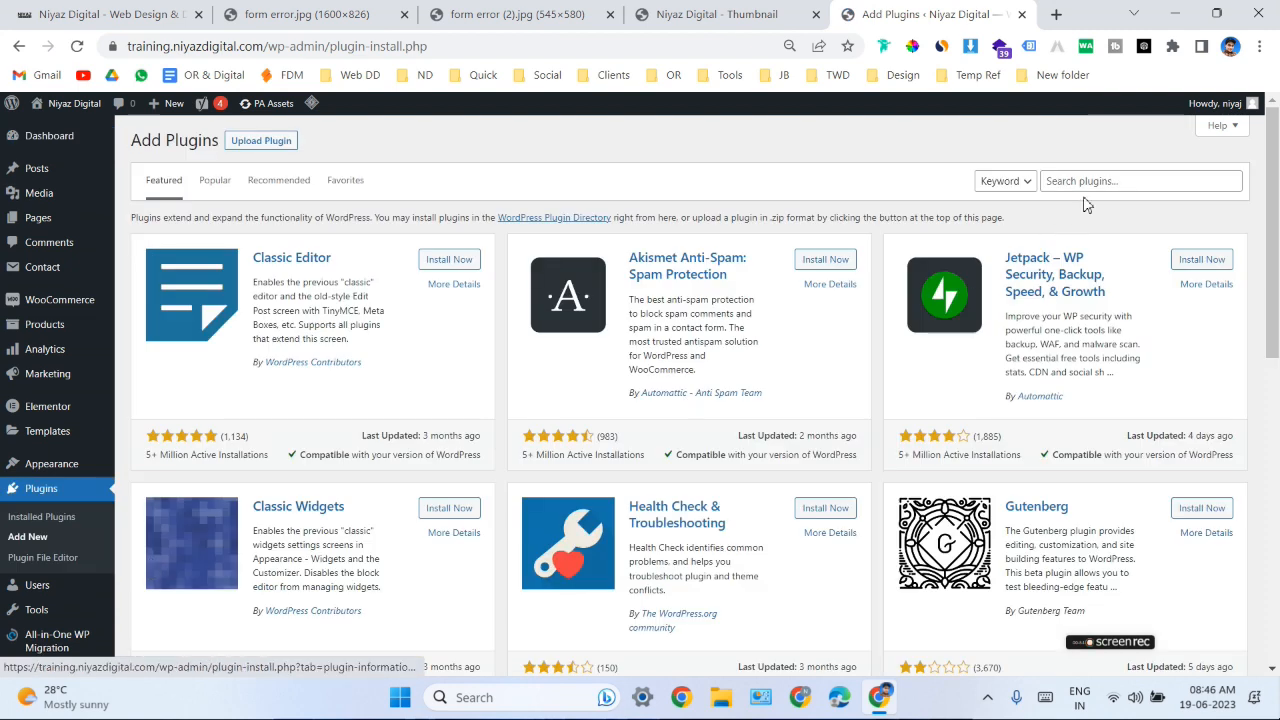
pyautogui.click(1091, 183)
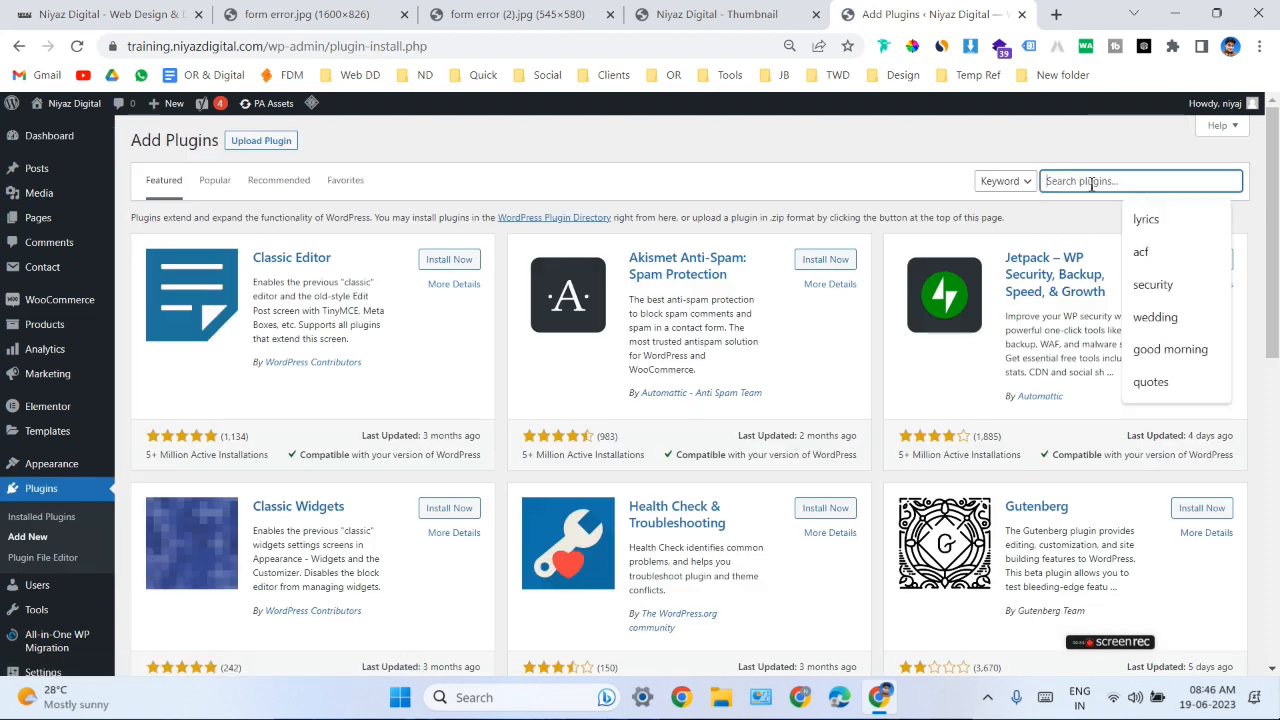
pyautogui.write('smtp')
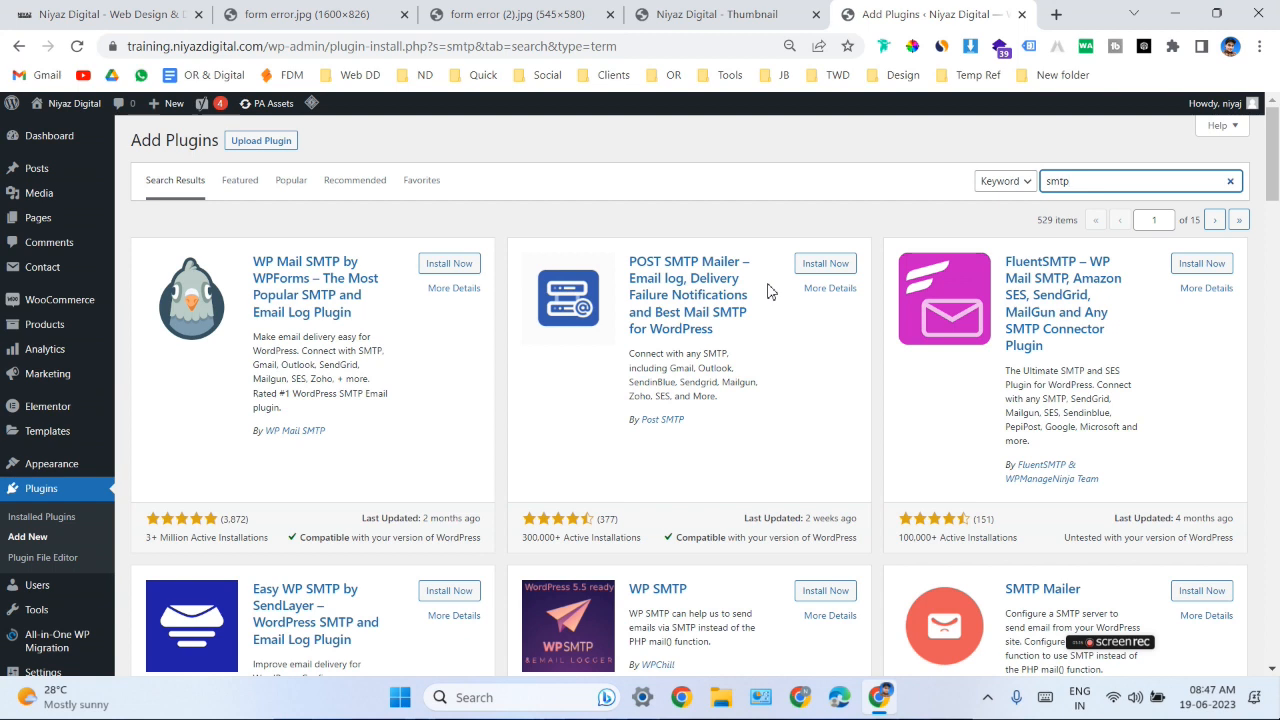
# - Install and activate the POST SMTP Mailer plugin, skipping its update and diagnostic tracking opt-in
pyautogui.click(826, 264)
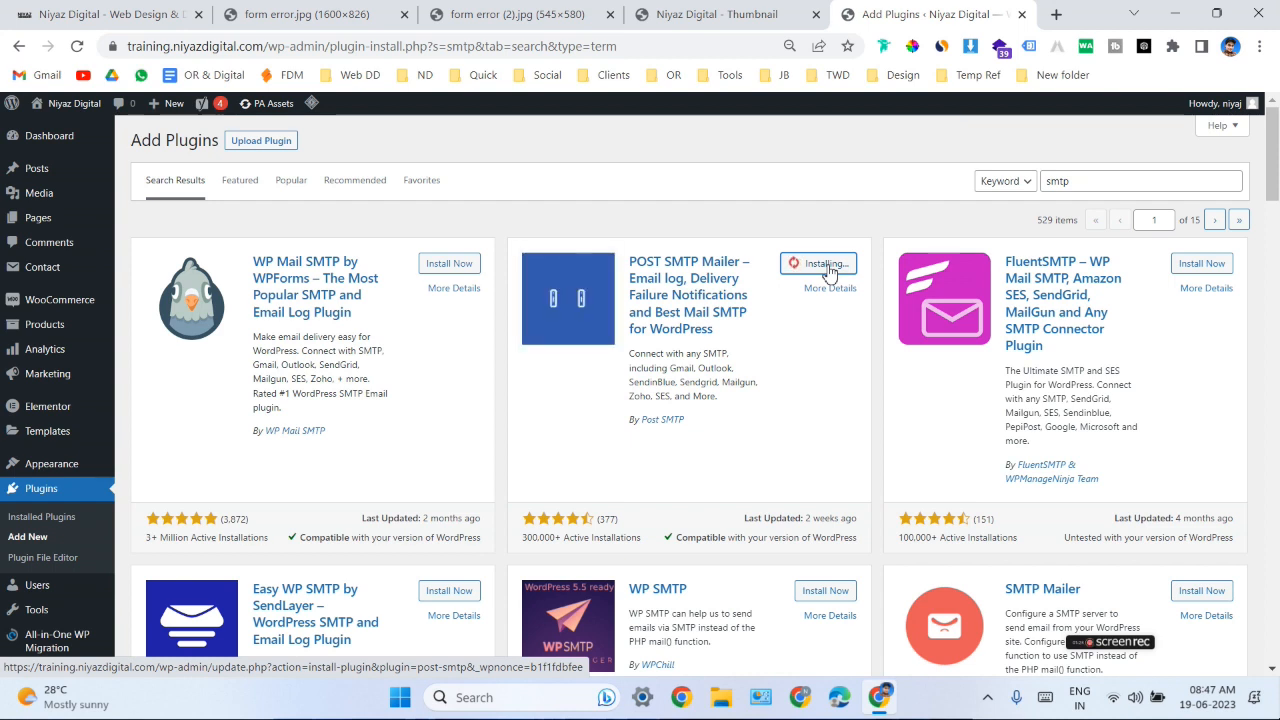
pyautogui.click(833, 265)
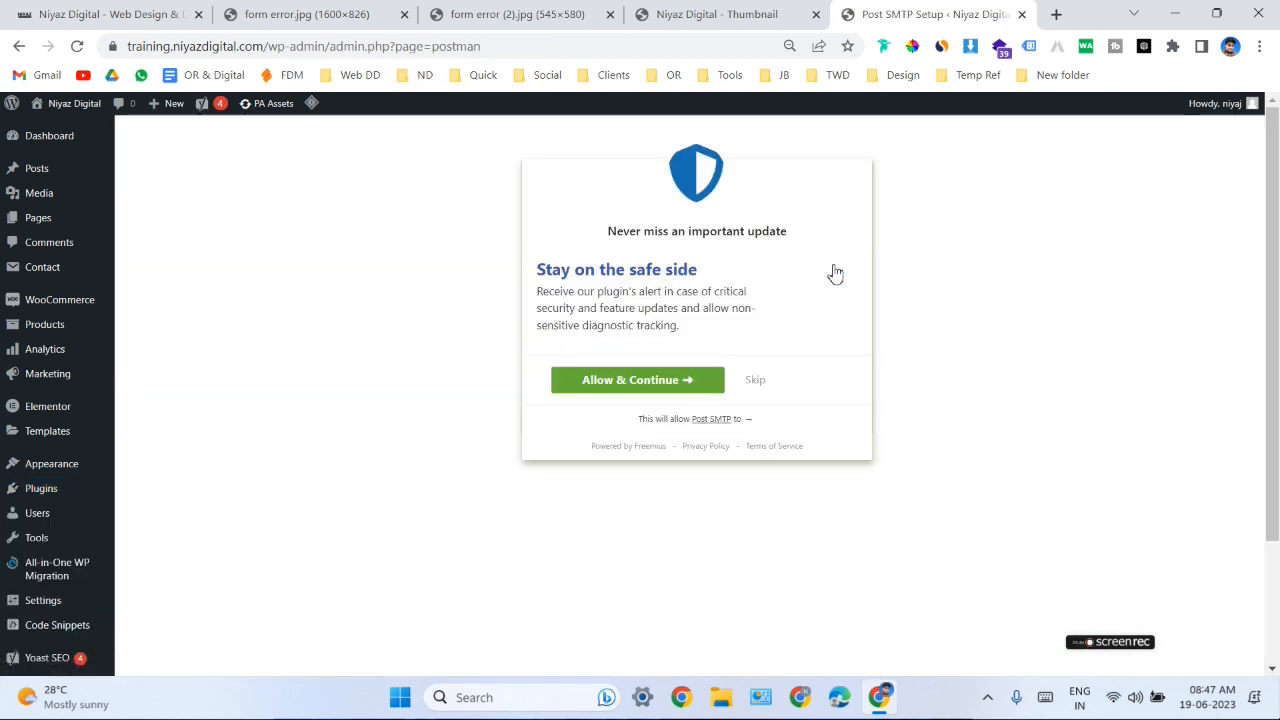
pyautogui.click(754, 389)
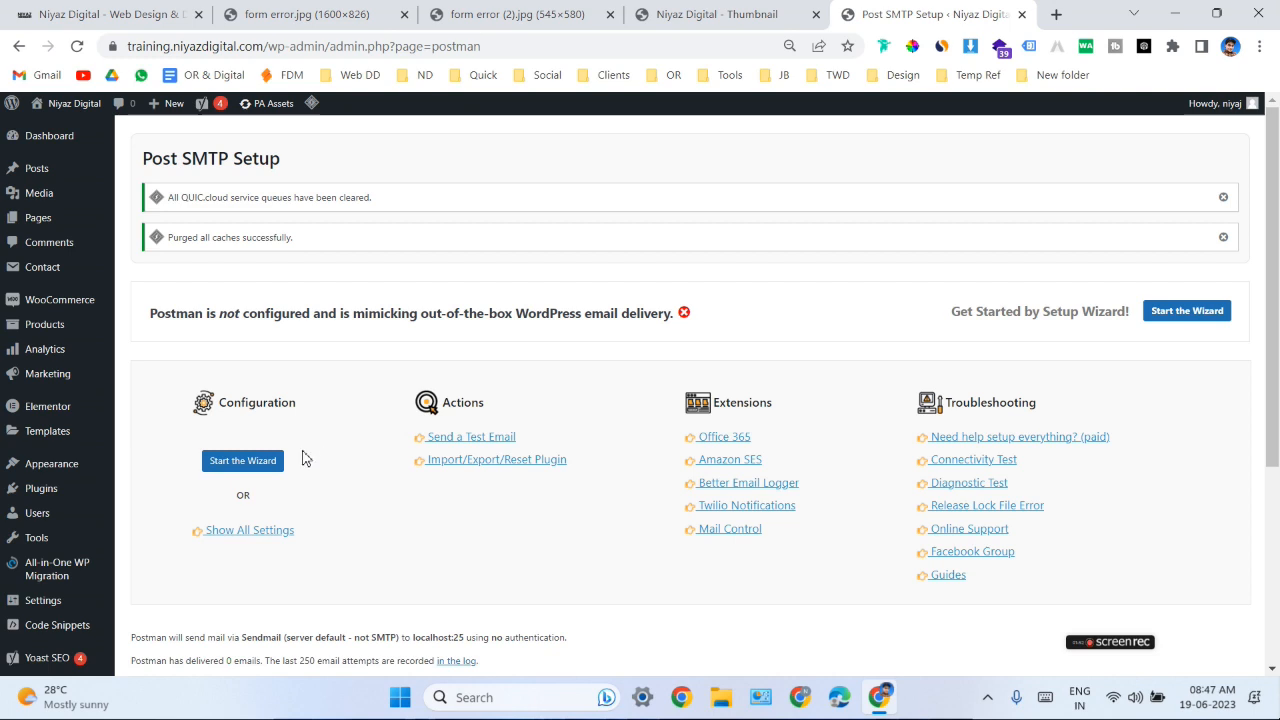
# - Open the Post SMTP dashboard and start its Setup Wizard
pyautogui.click(262, 472)
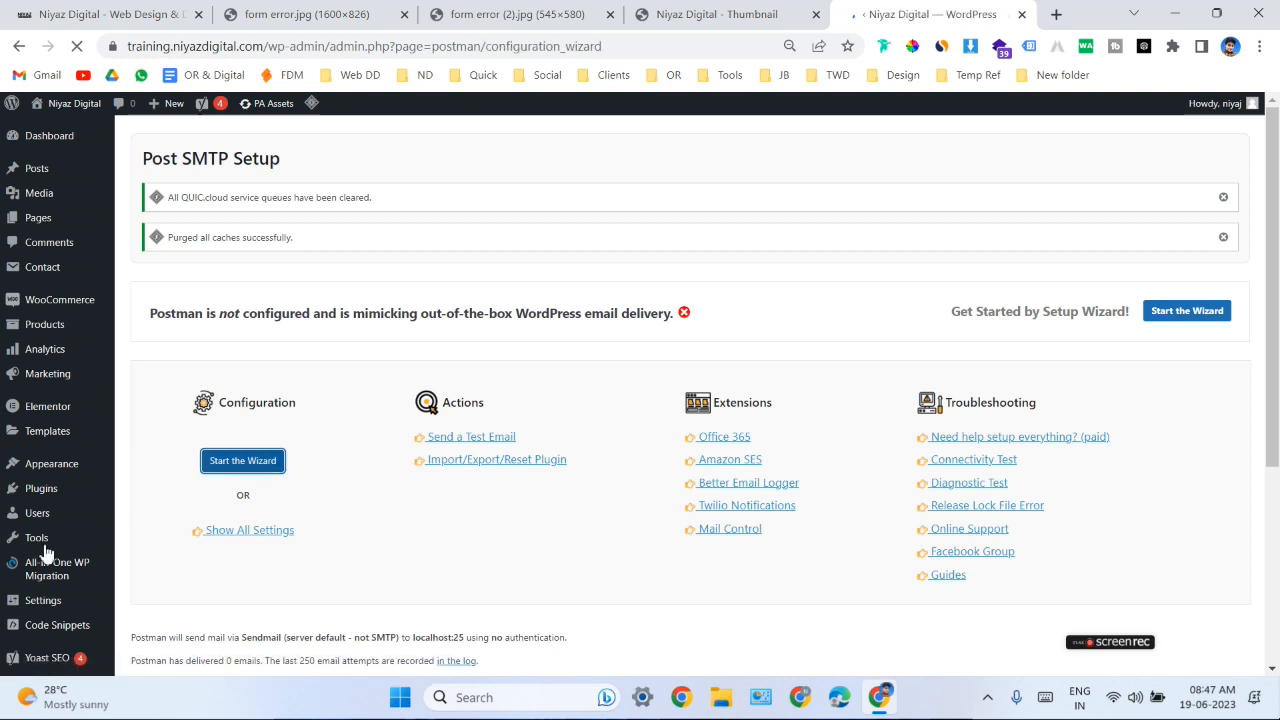
pyautogui.scroll(-2, 69, 500)
pyautogui.moveTo(73, 463)
pyautogui.scroll(-1, 60, 475)
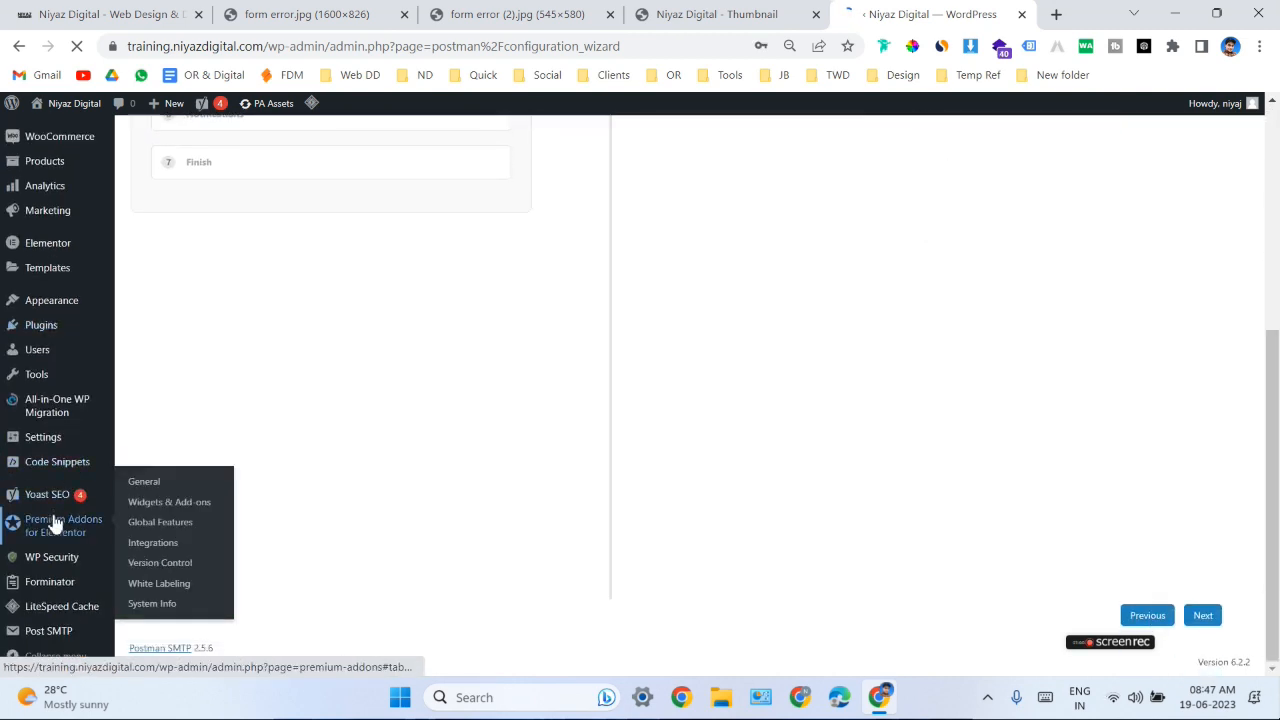
pyautogui.moveTo(58, 631)
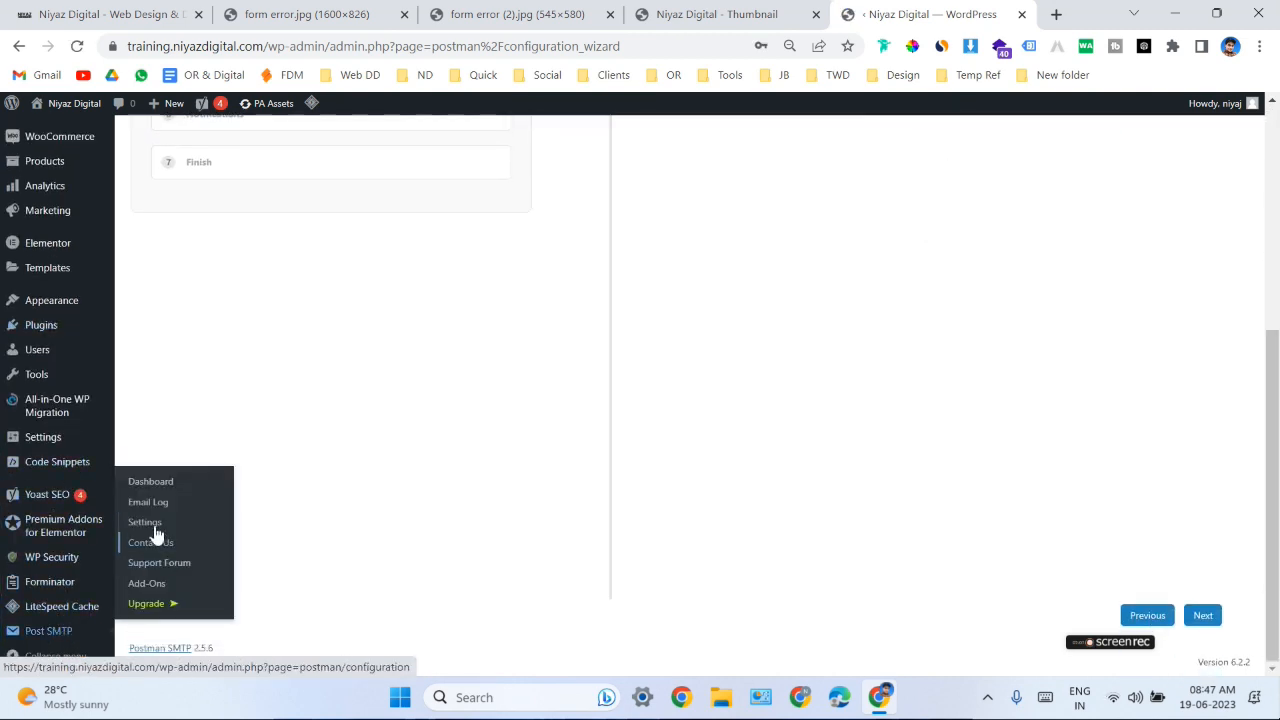
pyautogui.click(161, 485)
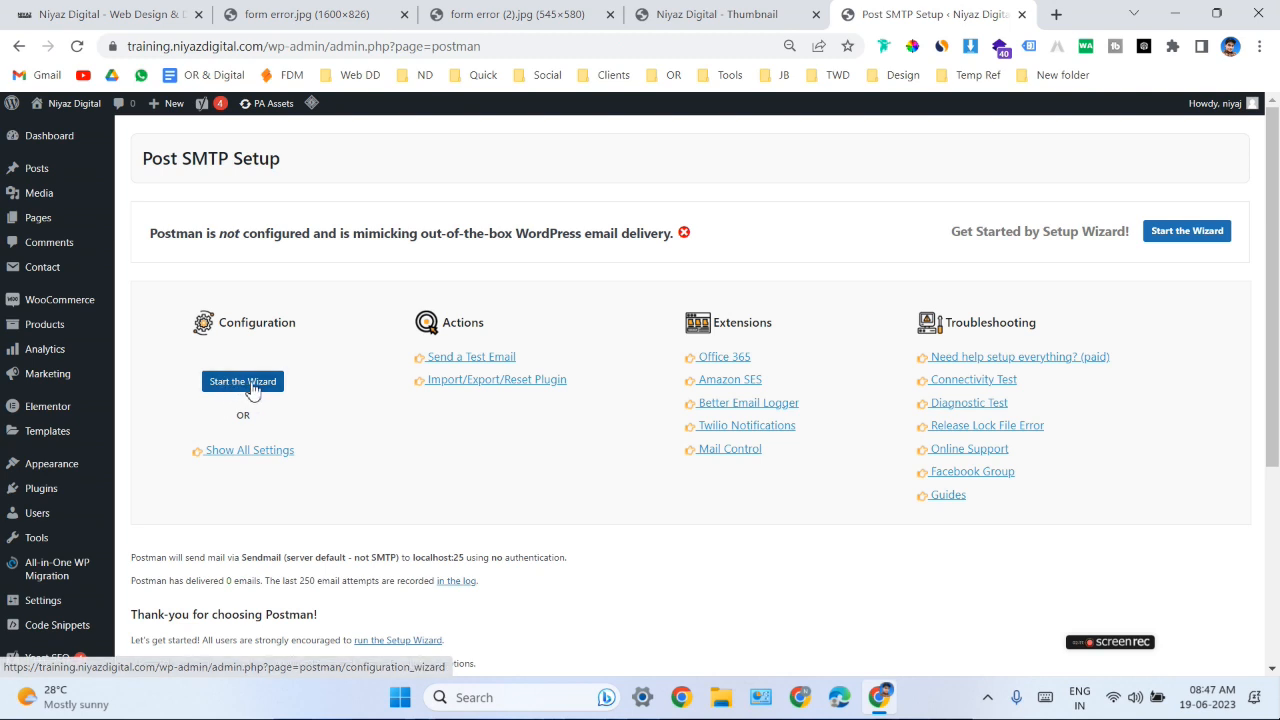
pyautogui.click(252, 389)
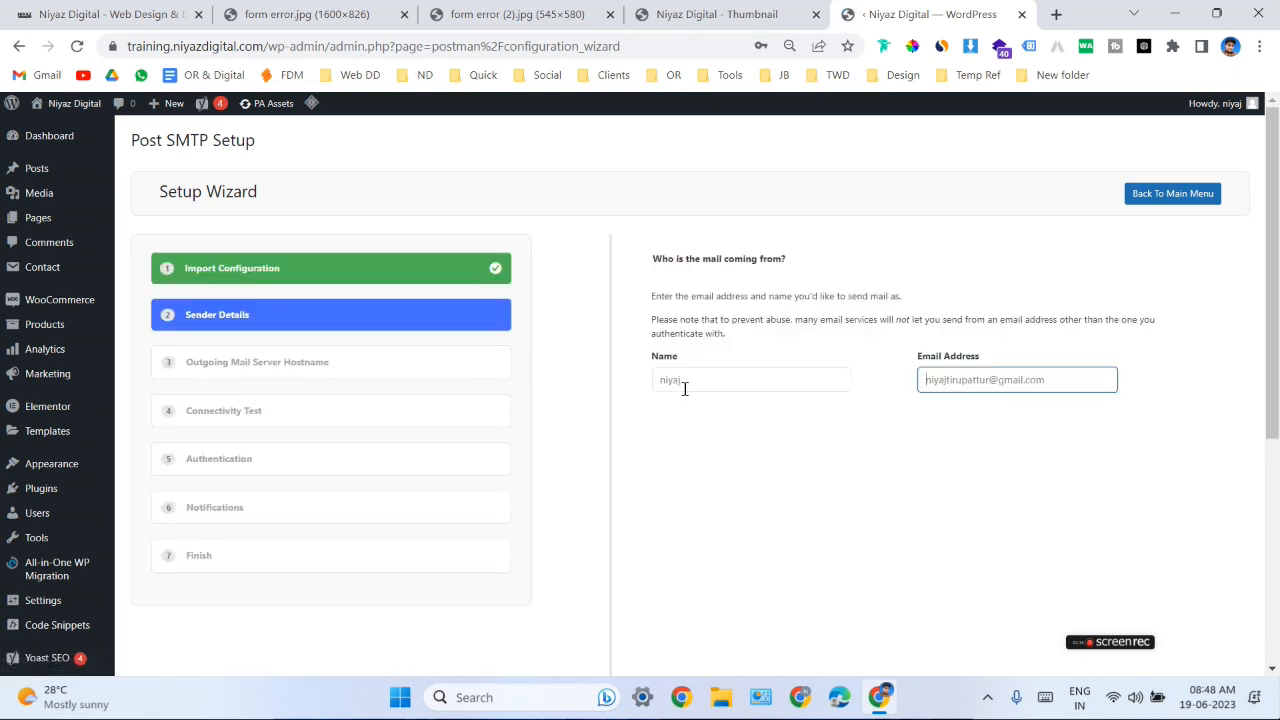
# - Set the sender name to Niyaz Digital, keep the filled-in sender email address, and continue the wizard
pyautogui.click(1060, 380)
pyautogui.click(945, 448)
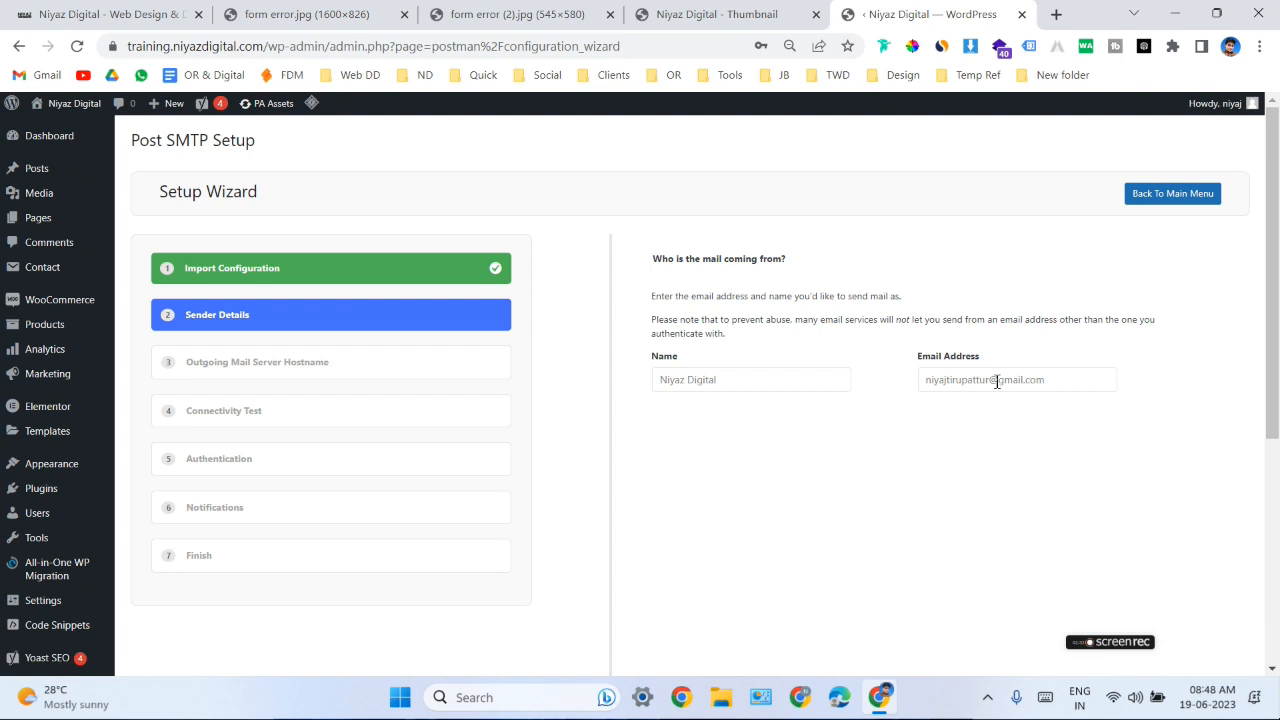
pyautogui.scroll(-2, 1000, 434)
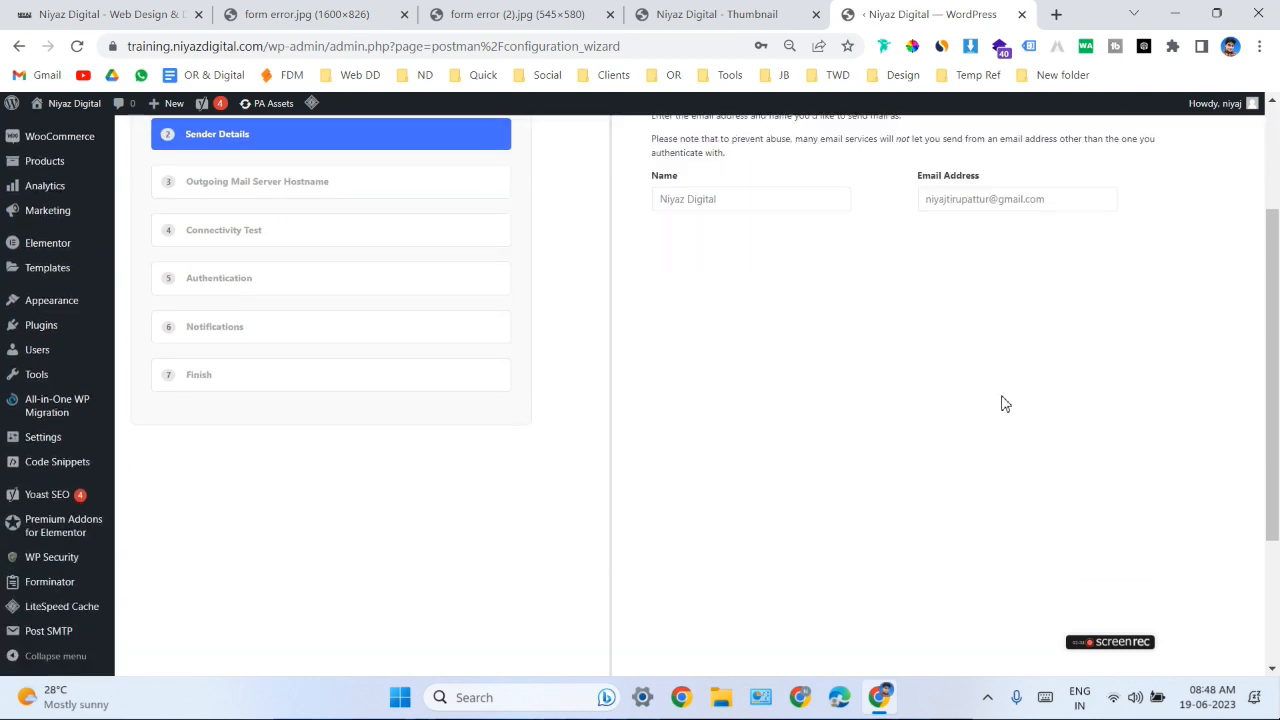
pyautogui.scroll(-2, 1003, 400)
pyautogui.click(1202, 616)
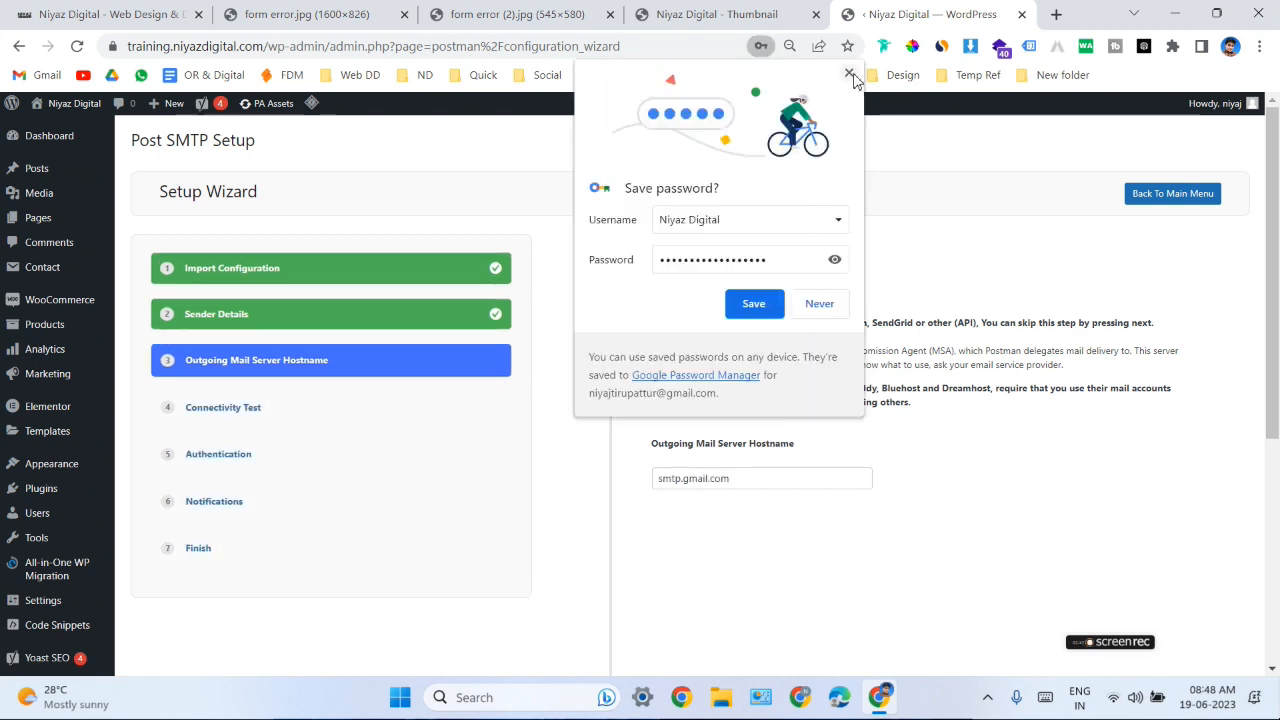
# - Dismiss the offer to save a password and accept smtp.gmail.com as the outgoing mail server hostname
pyautogui.click(849, 73)
pyautogui.scroll(-4, 850, 400)
pyautogui.scroll(4, 871, 417)
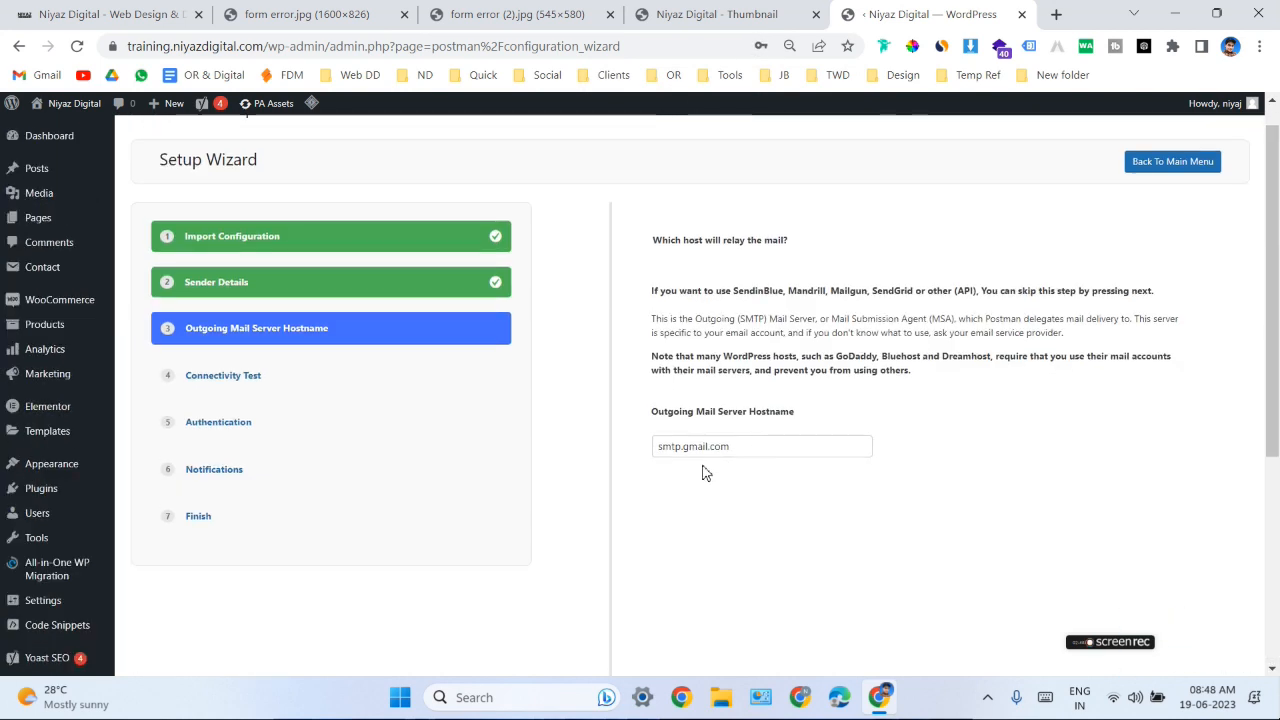
pyautogui.scroll(-4, 1057, 480)
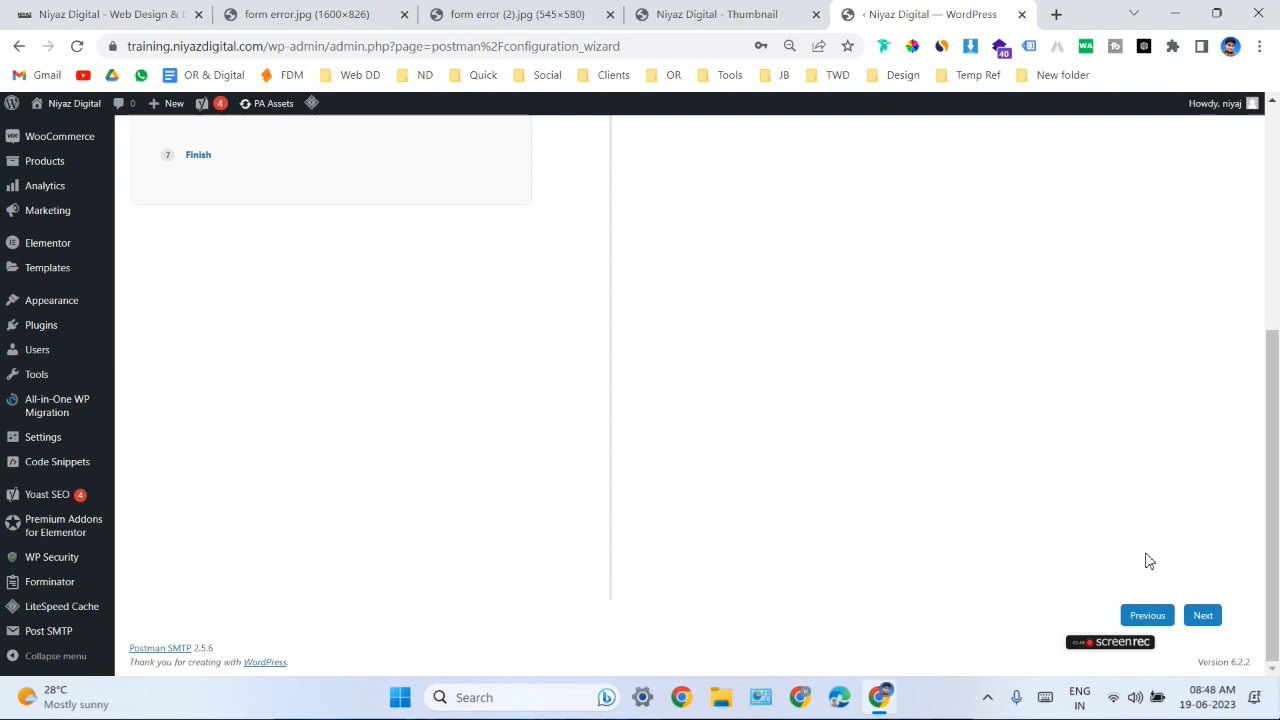
pyautogui.click(1200, 616)
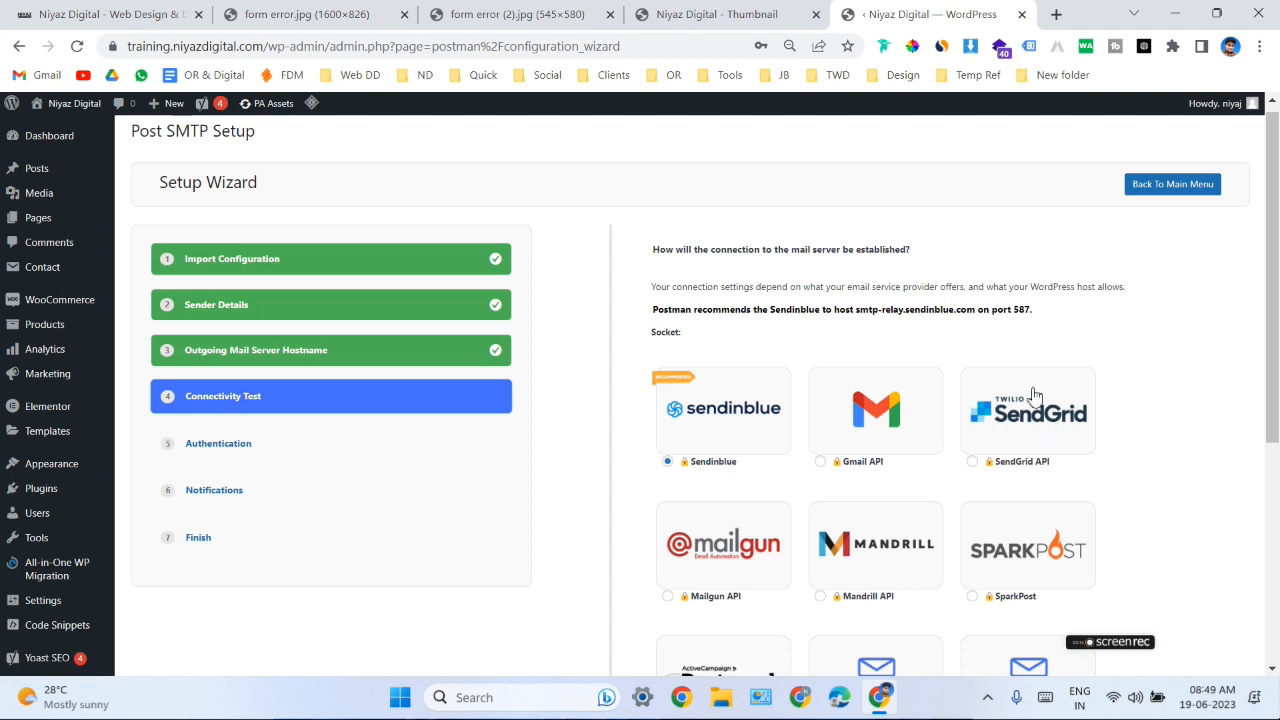
# - Choose Gmail API as the mail socket with OAuth 2.0 authentication and proceed to the Authentication stage
pyautogui.scroll(-2, 1026, 406)
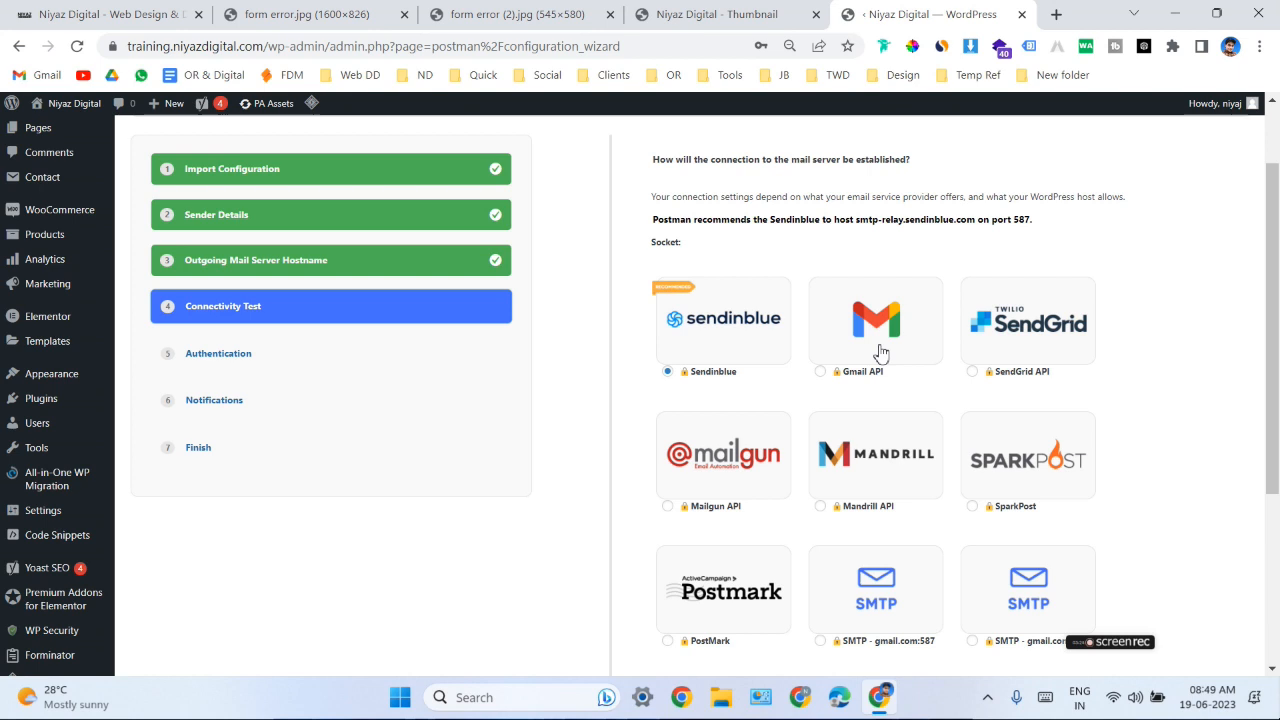
pyautogui.click(843, 348)
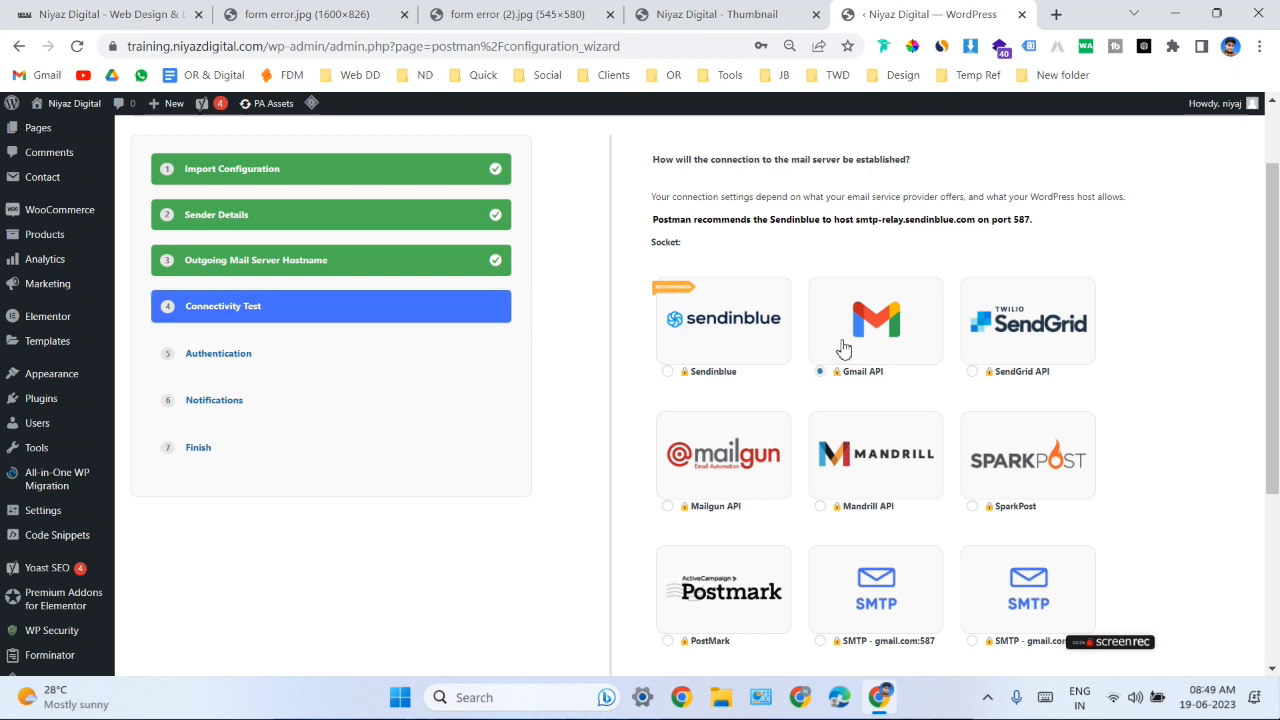
pyautogui.scroll(-3, 1005, 364)
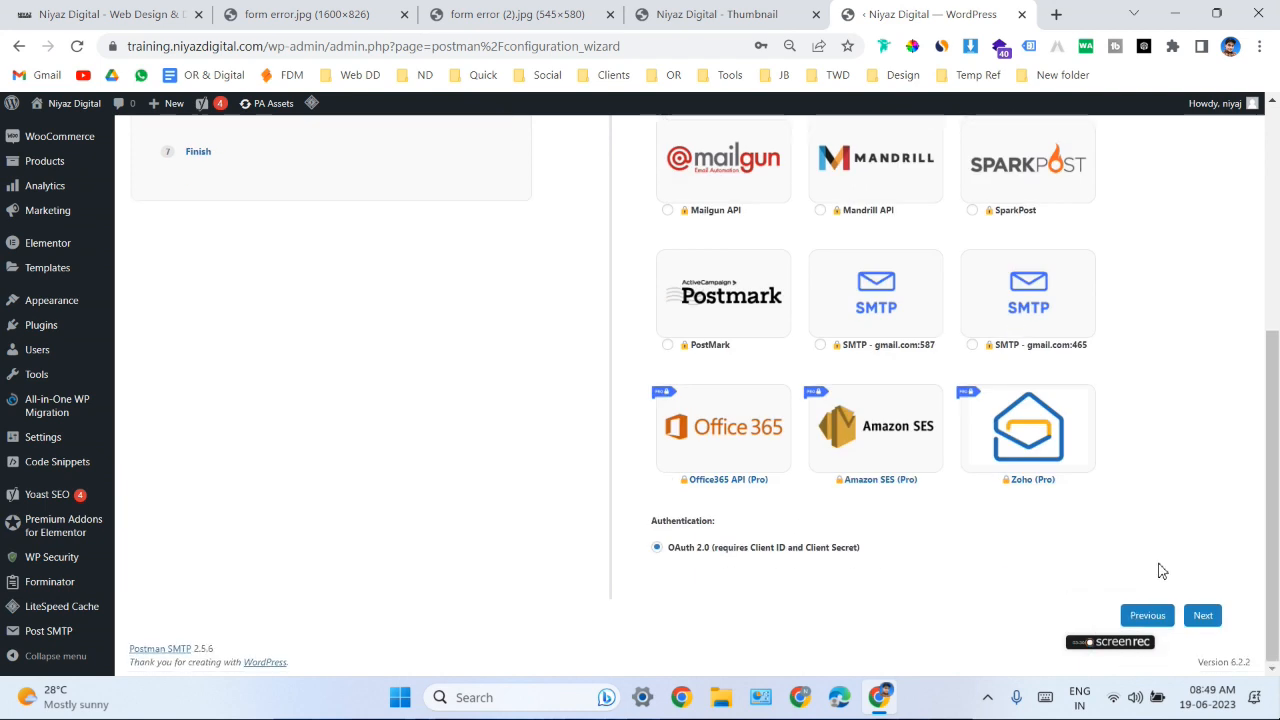
pyautogui.click(1201, 617)
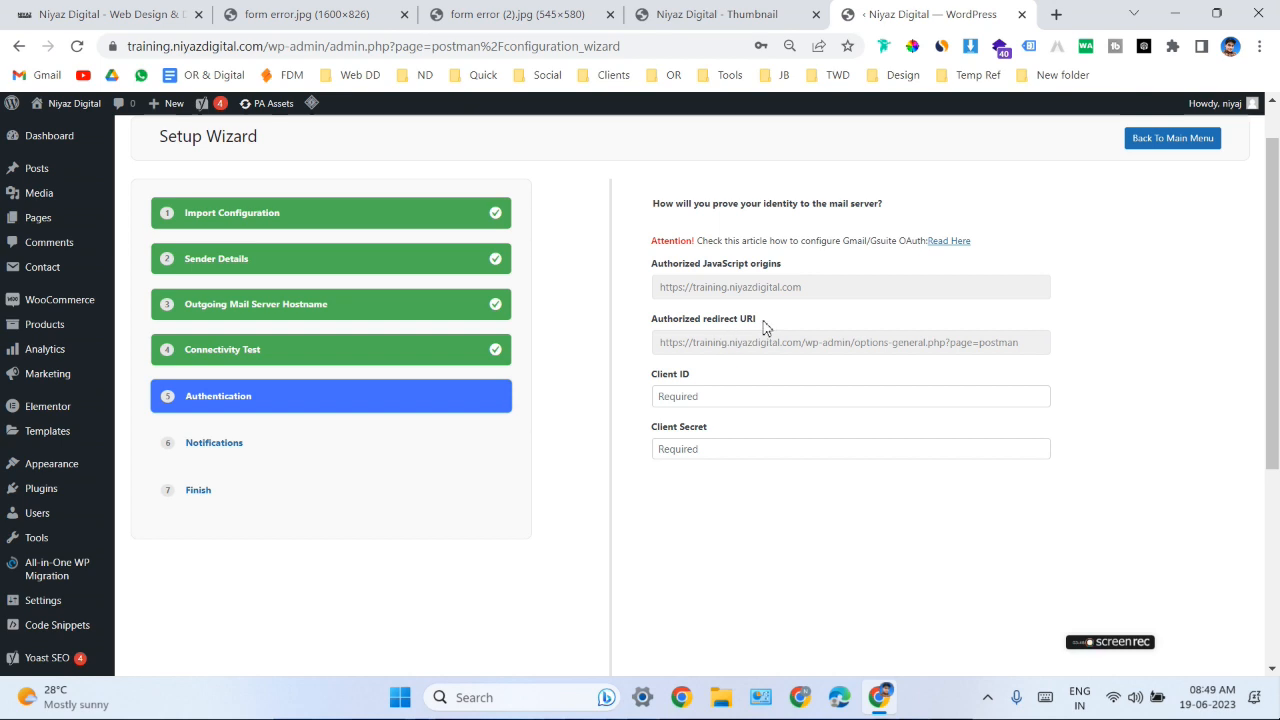
# - Search the web for the Google developer console in a new browser tab and open the Google Developer Console result
pyautogui.click(1055, 14)
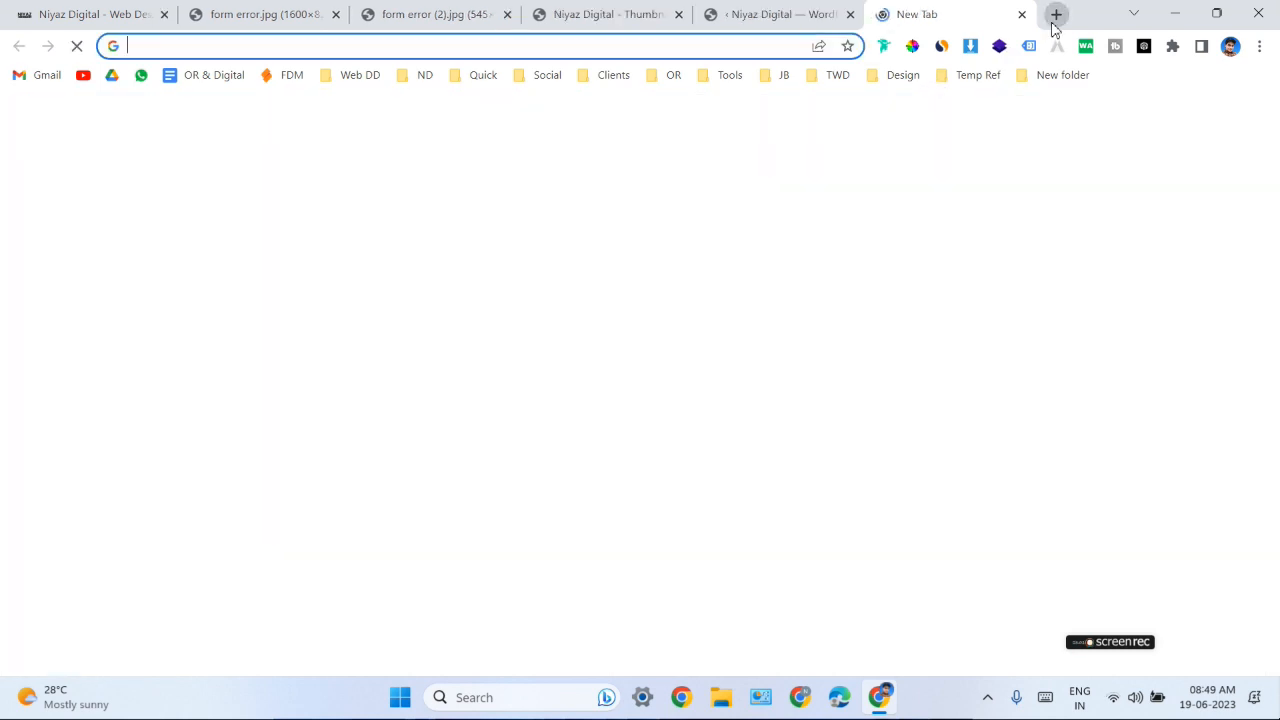
pyautogui.write('google dev')
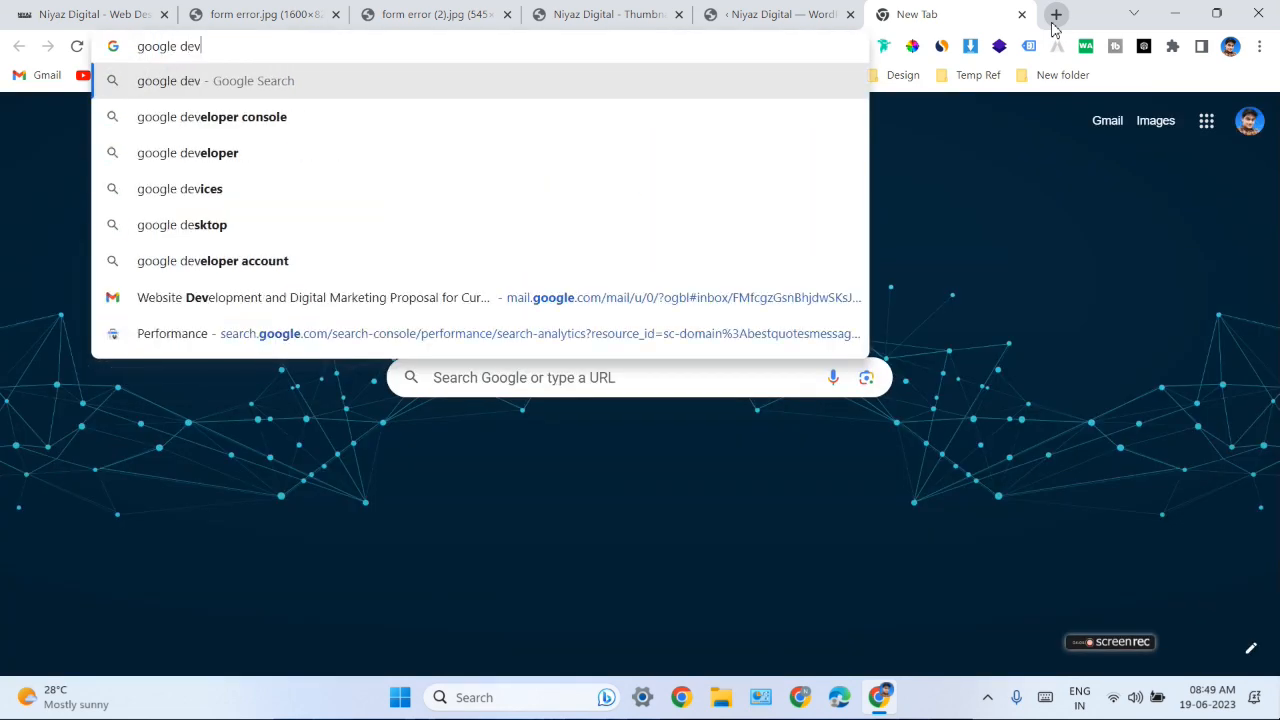
pyautogui.write('eloeper can')
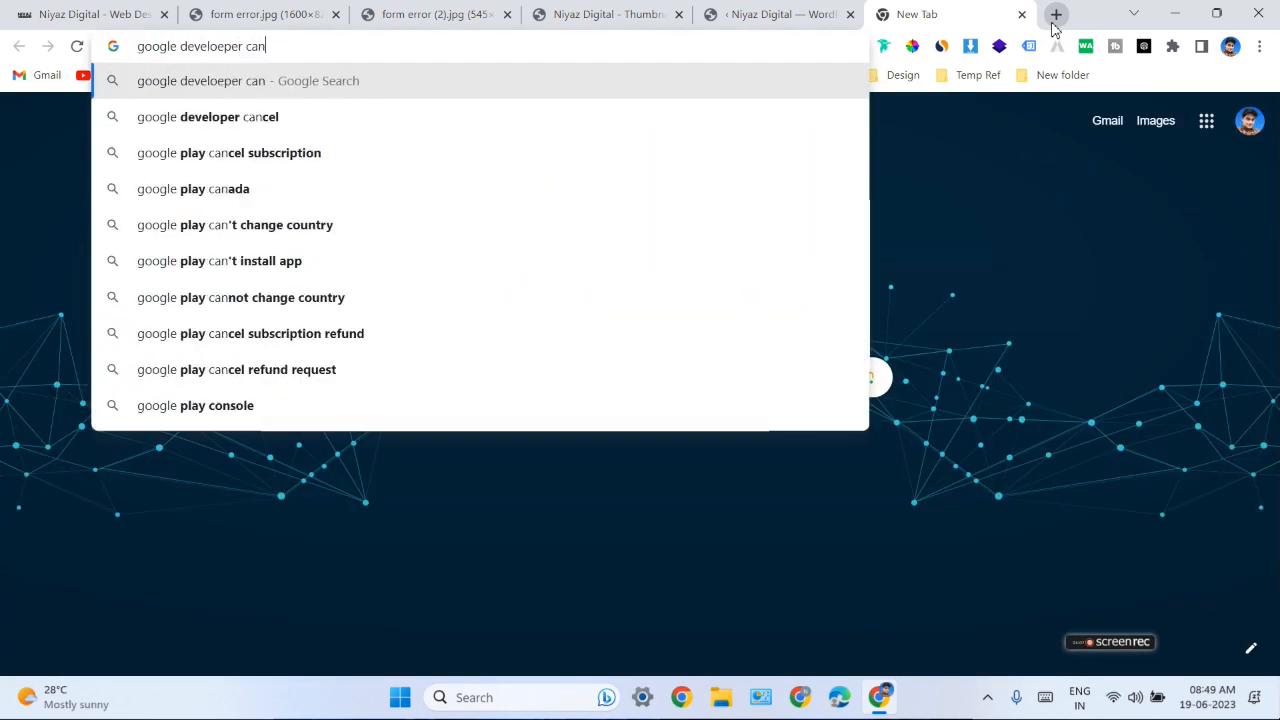
pyautogui.write('sole')
pyautogui.press('Return')
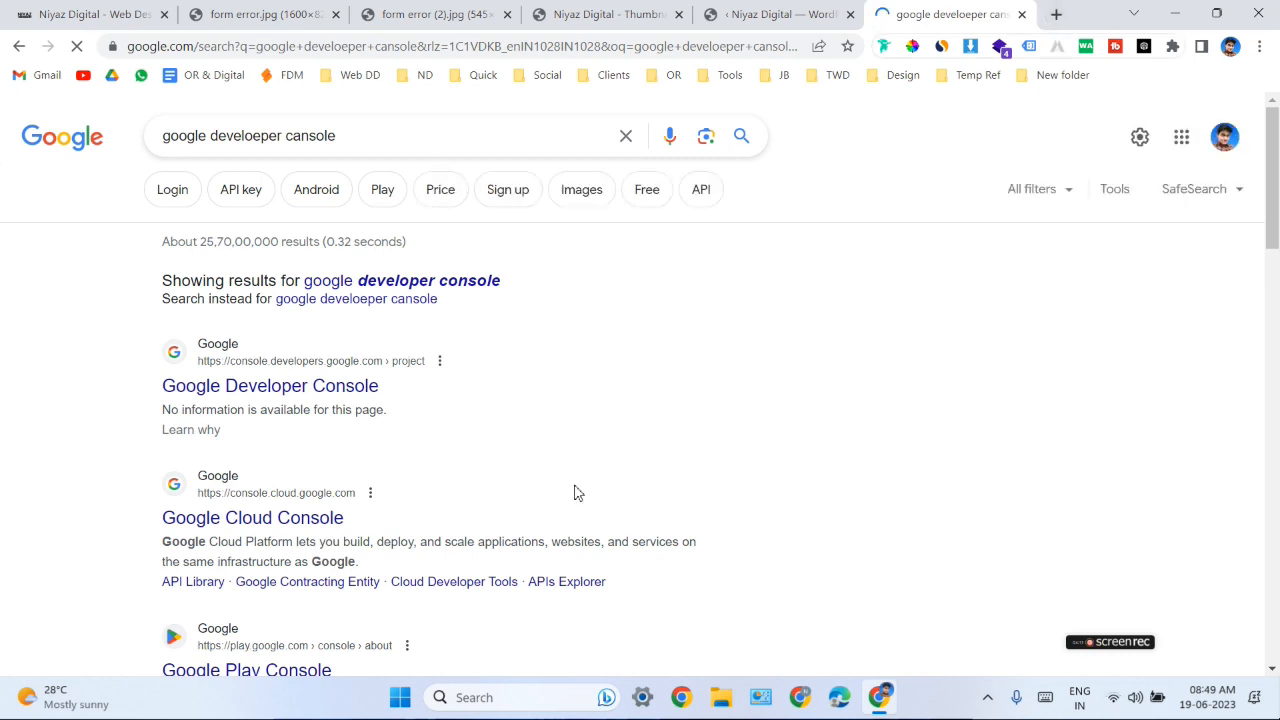
pyautogui.click(293, 400)
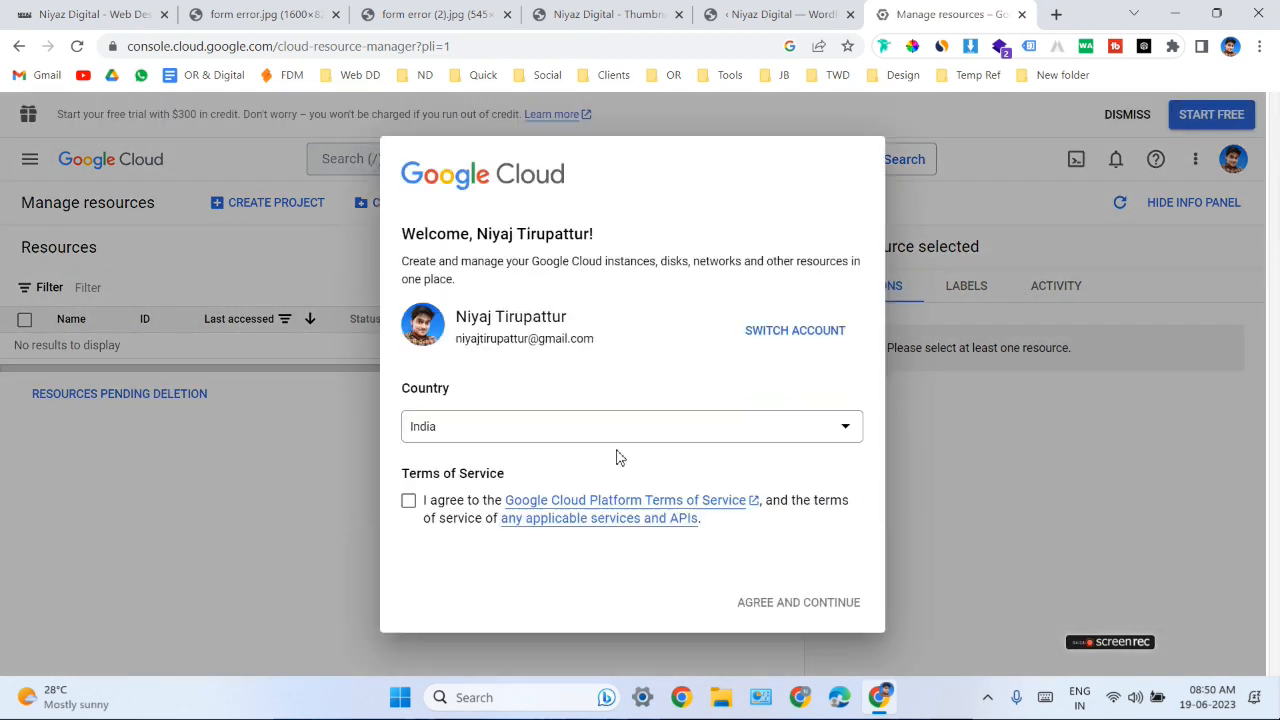
# - Agree to the Google Cloud Terms of Service and check which Google account is signed in
pyautogui.click(408, 502)
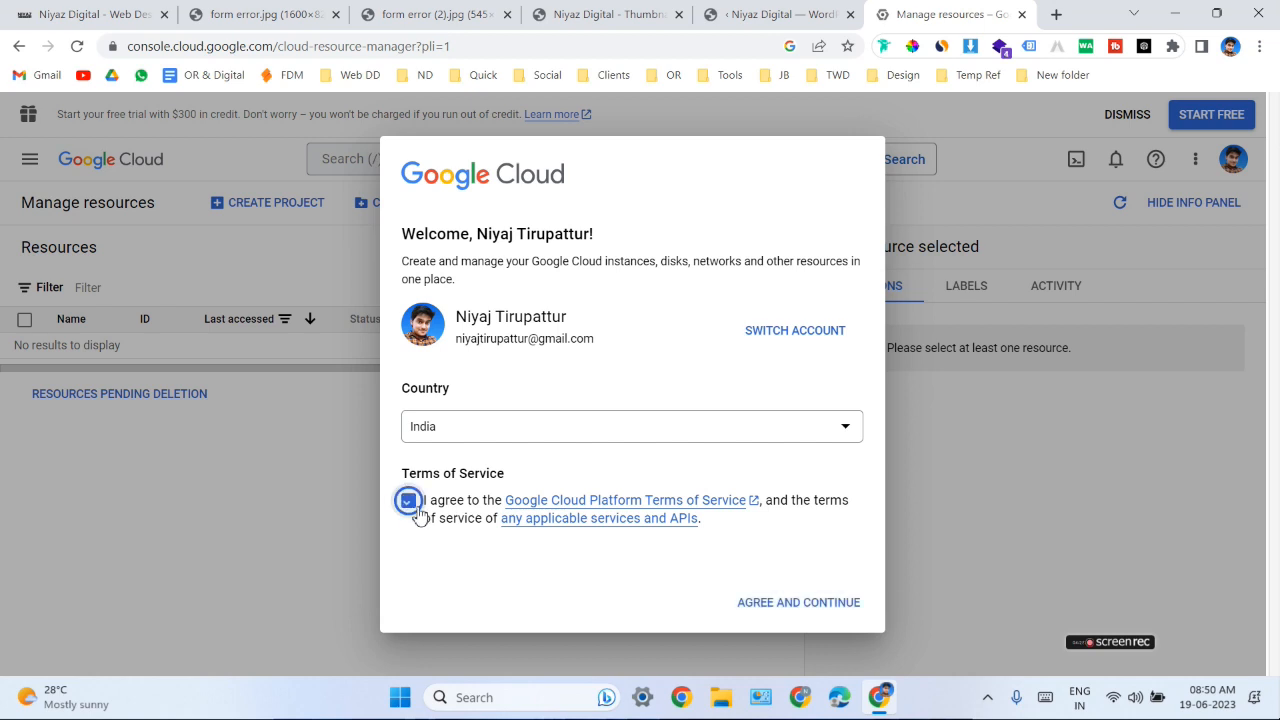
pyautogui.click(798, 602)
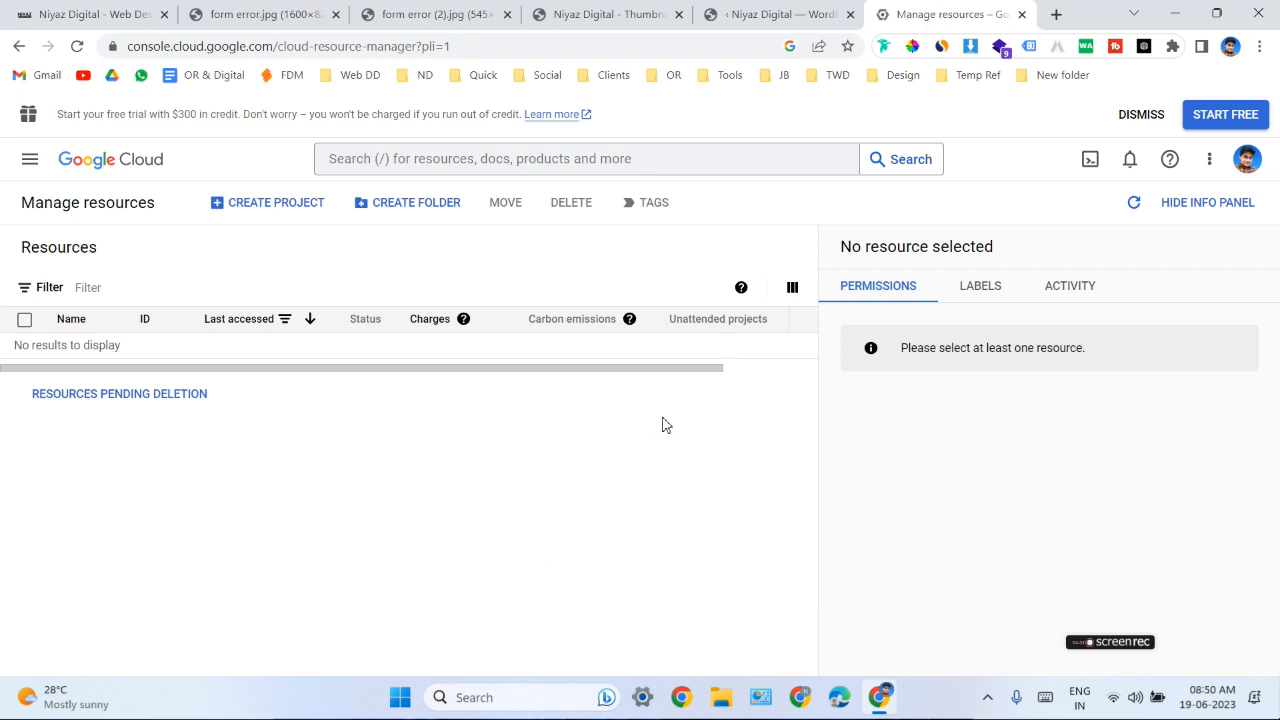
pyautogui.click(1247, 172)
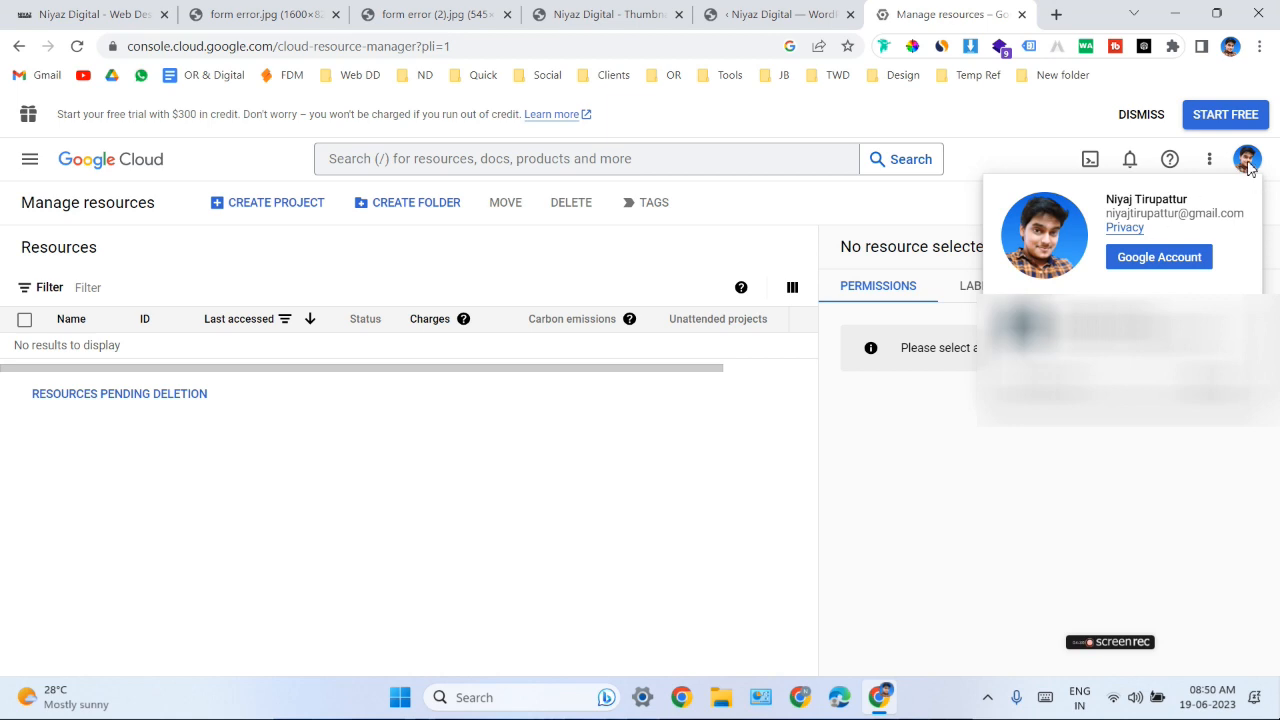
pyautogui.click(1248, 168)
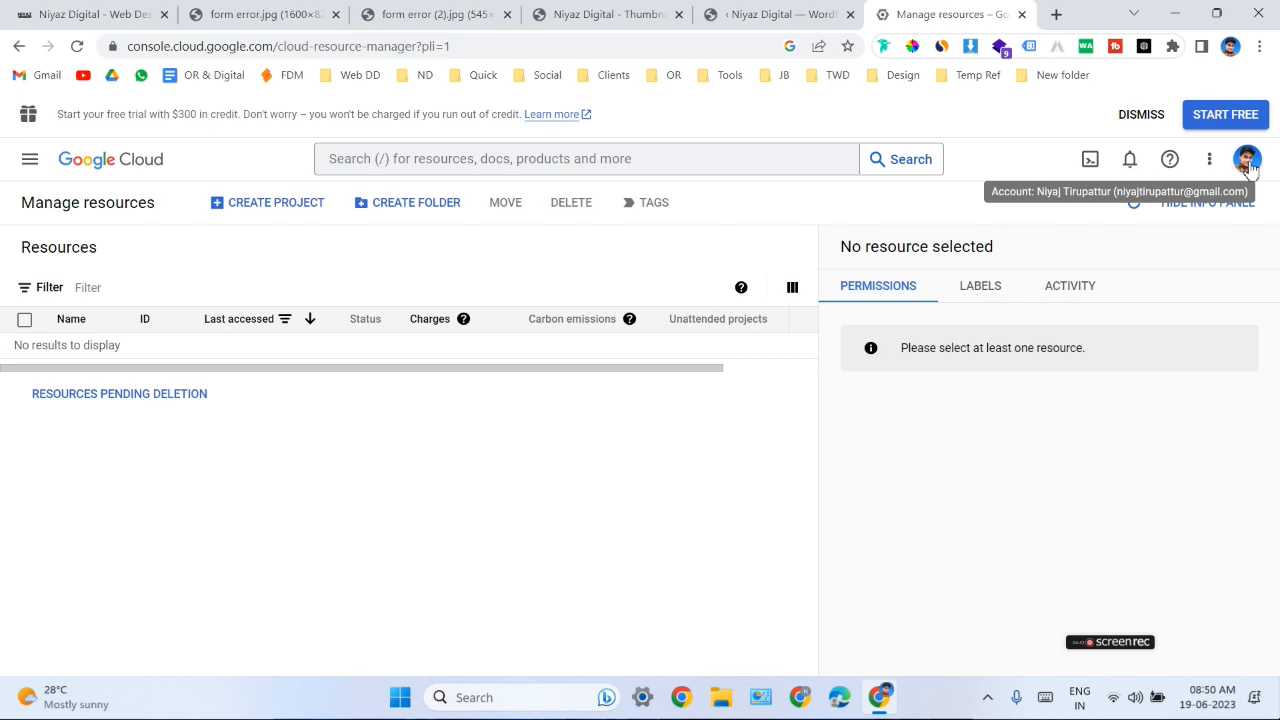
# - Create a new project named Test SMTP with no organisation as its location
pyautogui.click(261, 205)
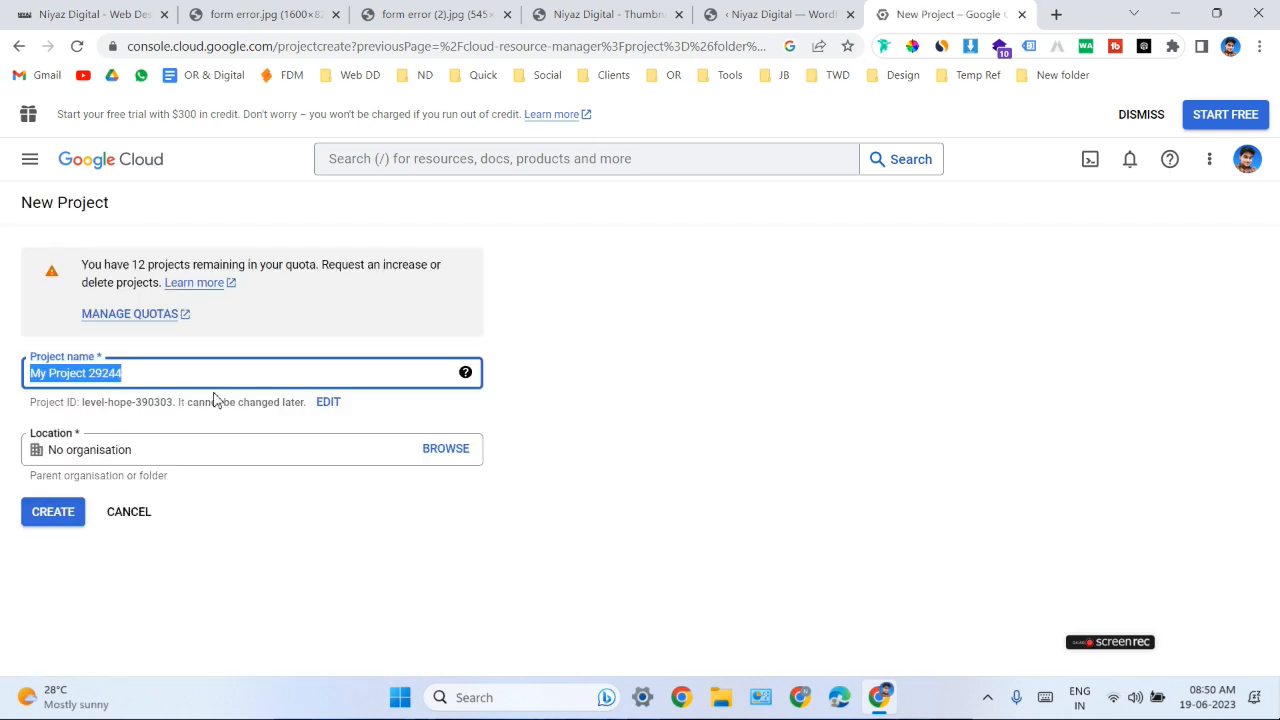
pyautogui.write('Test SMTP')
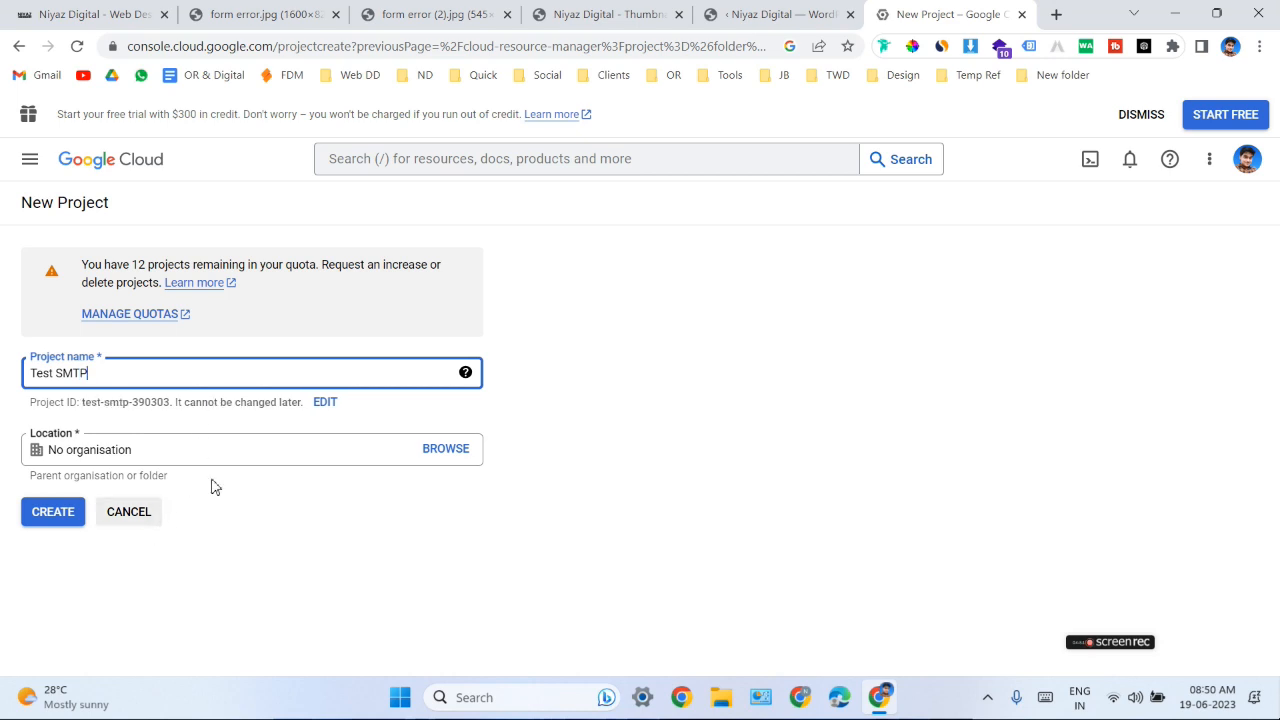
pyautogui.click(59, 519)
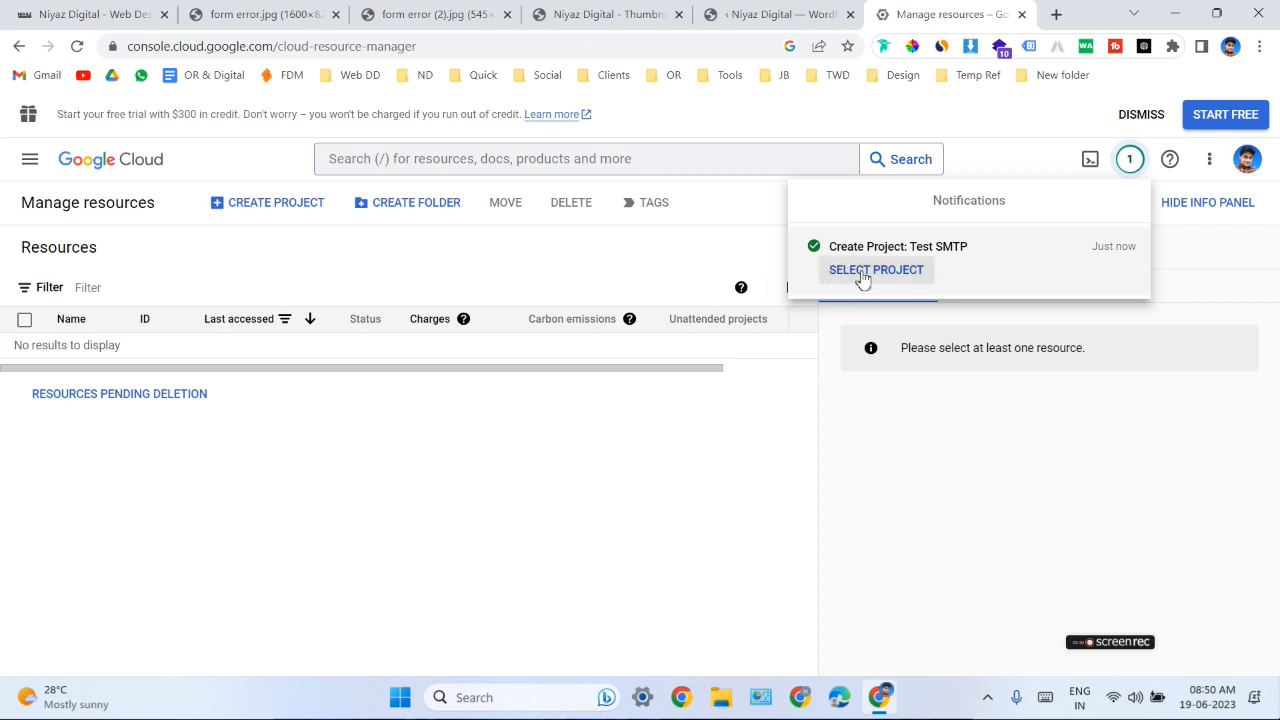
# - Select the Test SMTP project and check on its welcome page that it is the active project
pyautogui.click(869, 279)
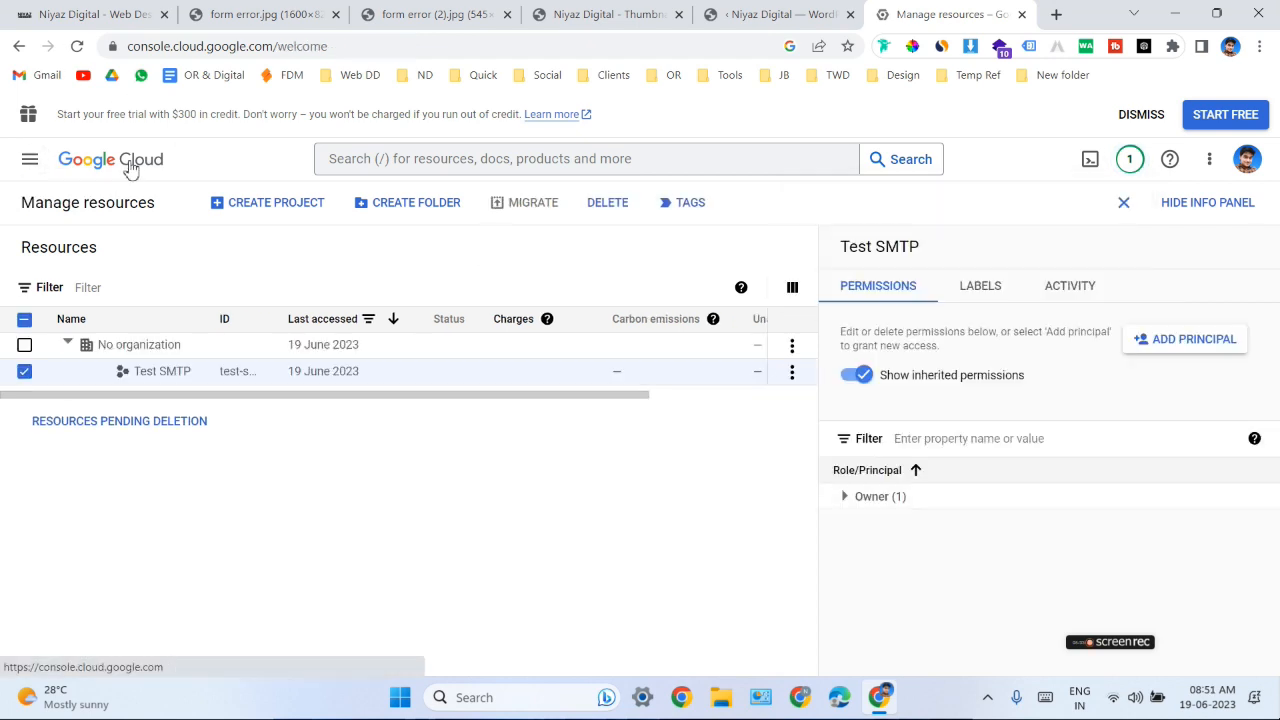
pyautogui.click(309, 168)
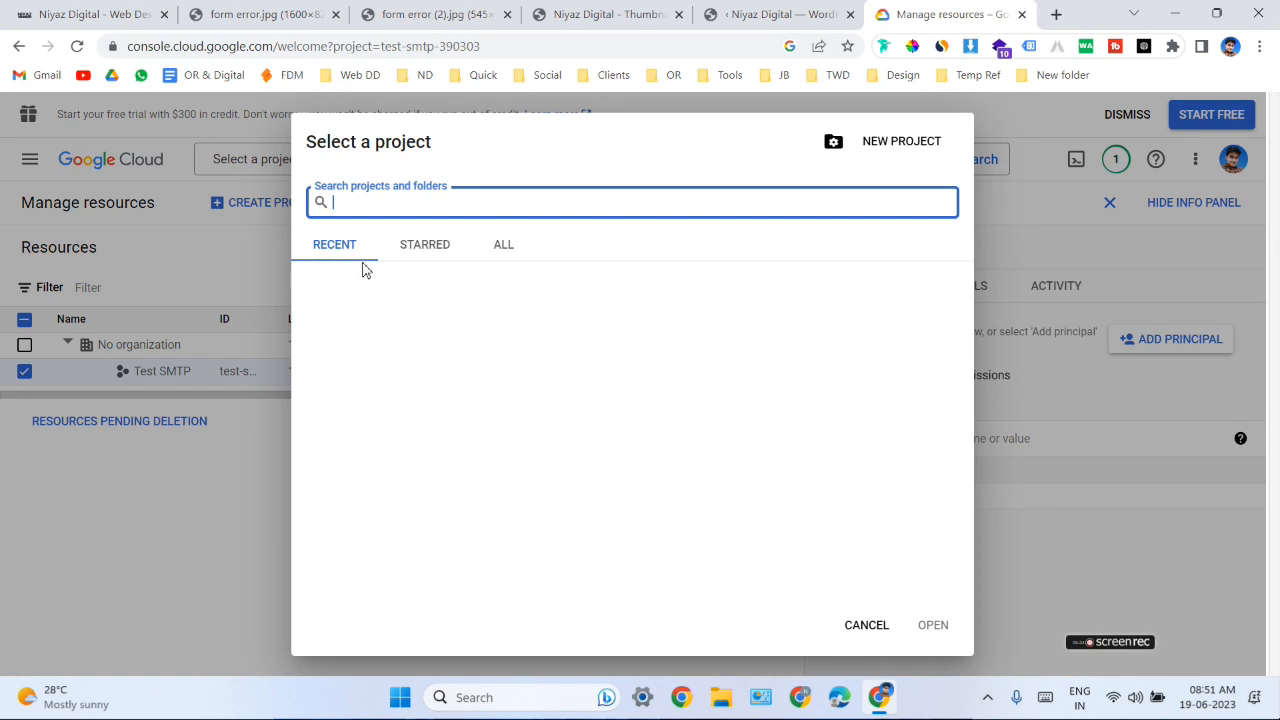
pyautogui.click(423, 300)
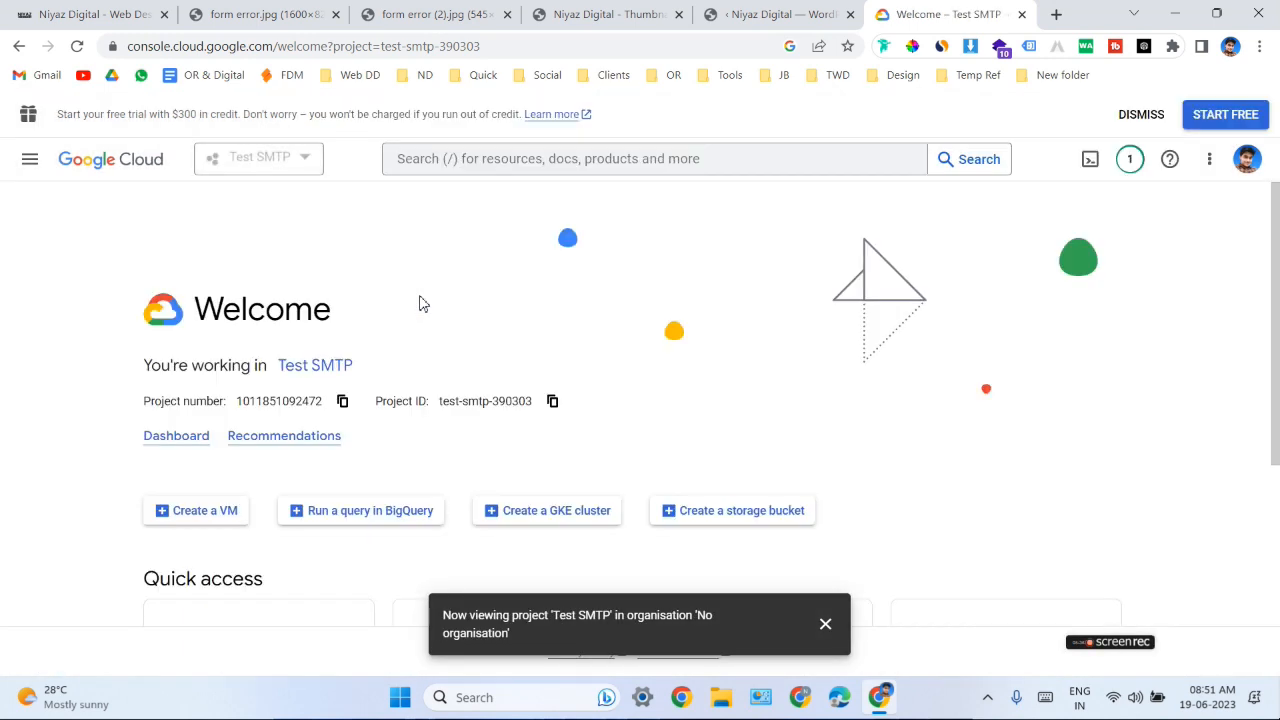
pyautogui.scroll(-3, 483, 349)
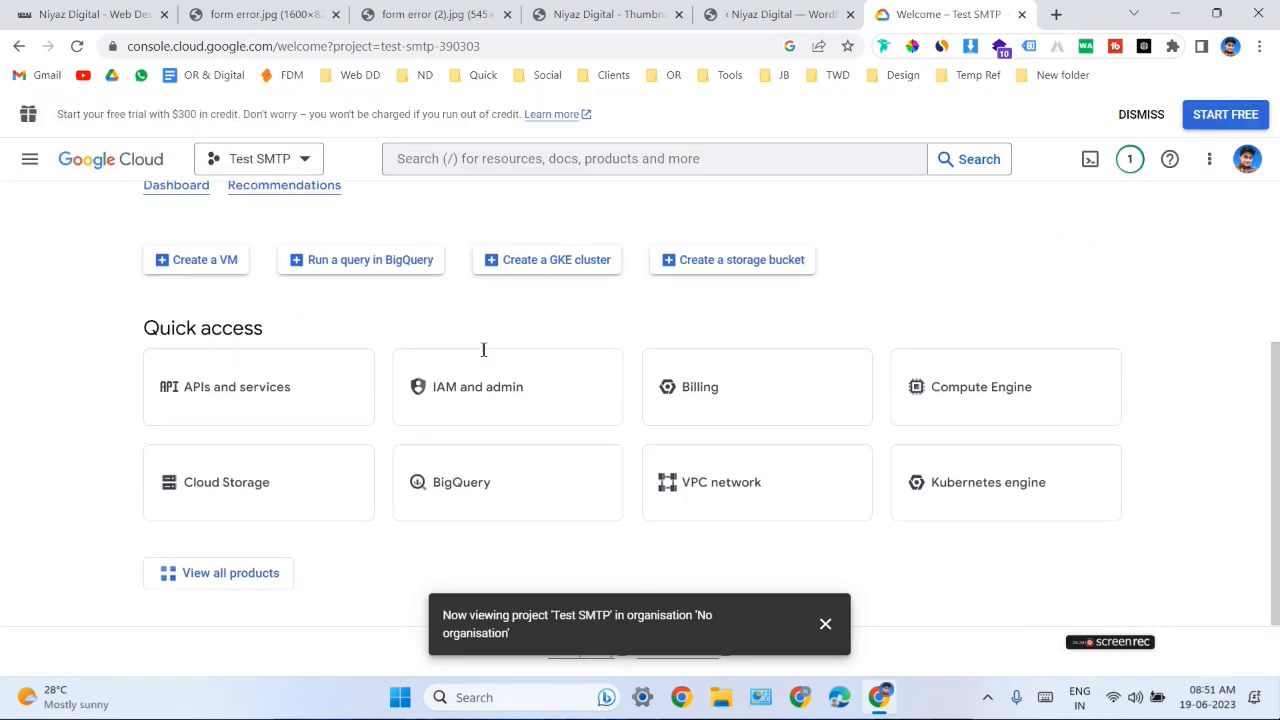
pyautogui.scroll(3, 314, 334)
pyautogui.click(289, 178)
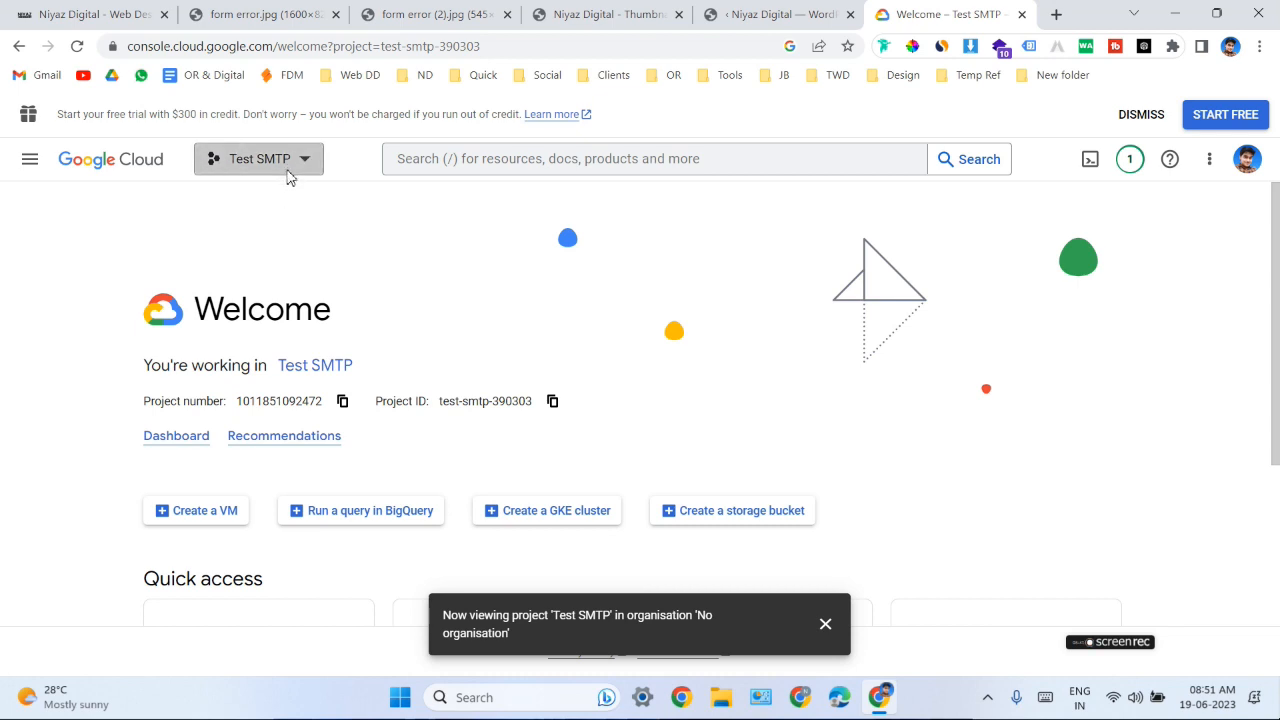
pyautogui.click(404, 307)
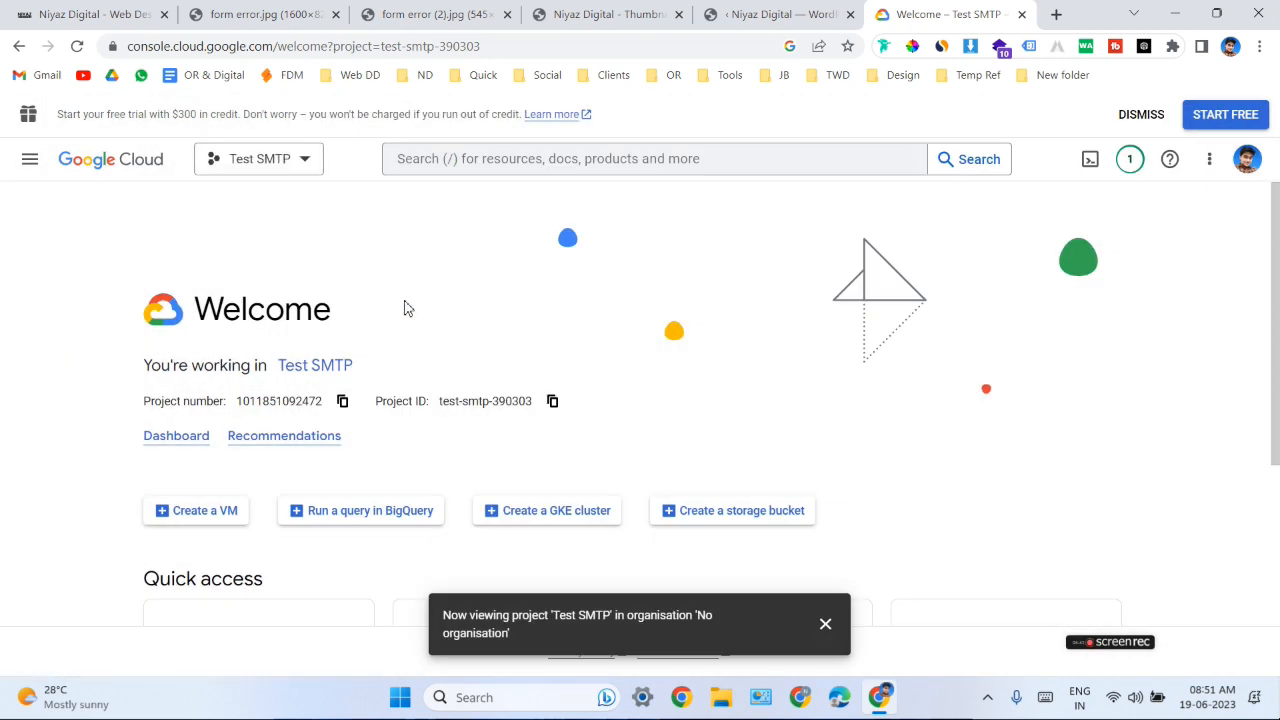
# - Search the console for gmail, open the Gmail API from the marketplace results and enable it for the project
pyautogui.click(517, 158)
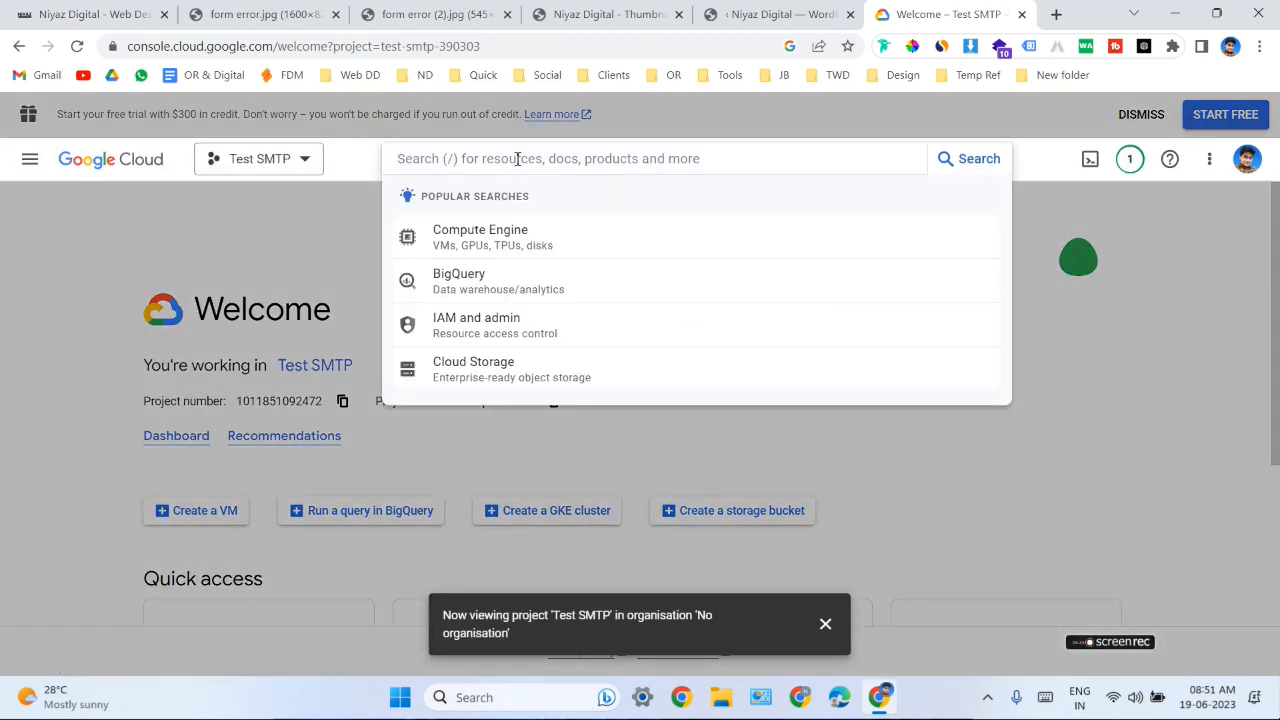
pyautogui.write('gmail')
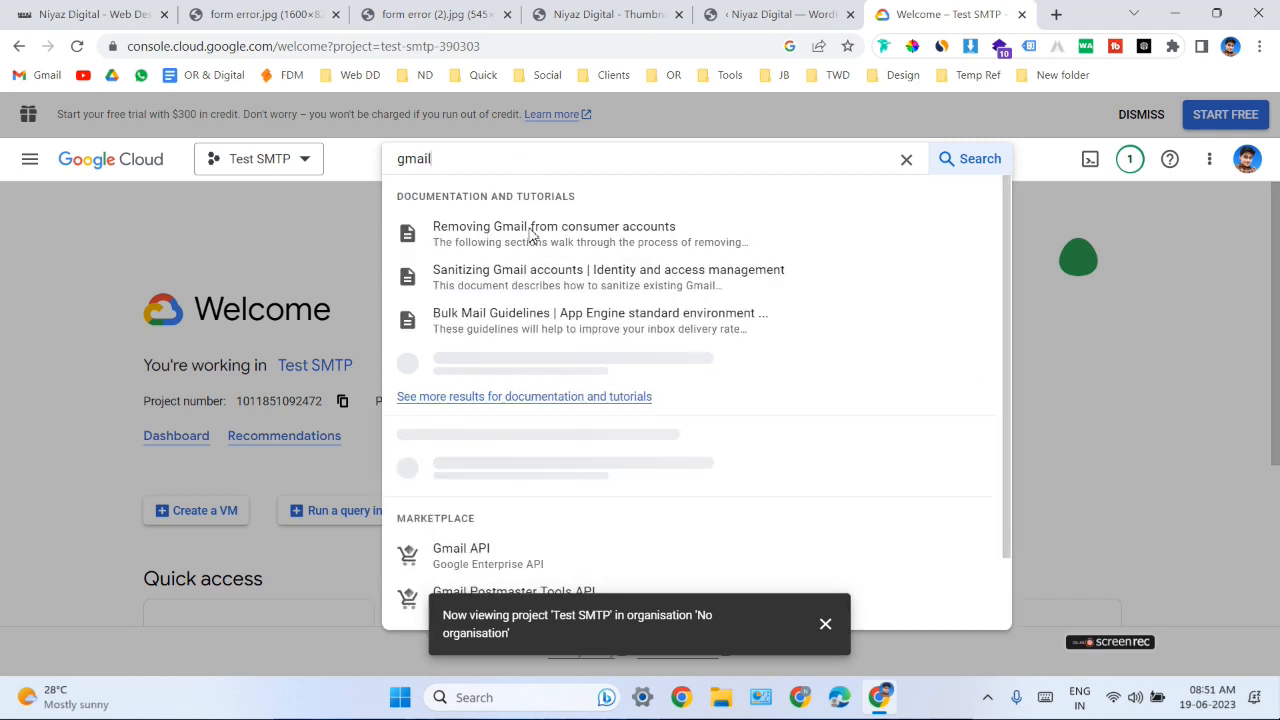
pyautogui.scroll(-1, 742, 413)
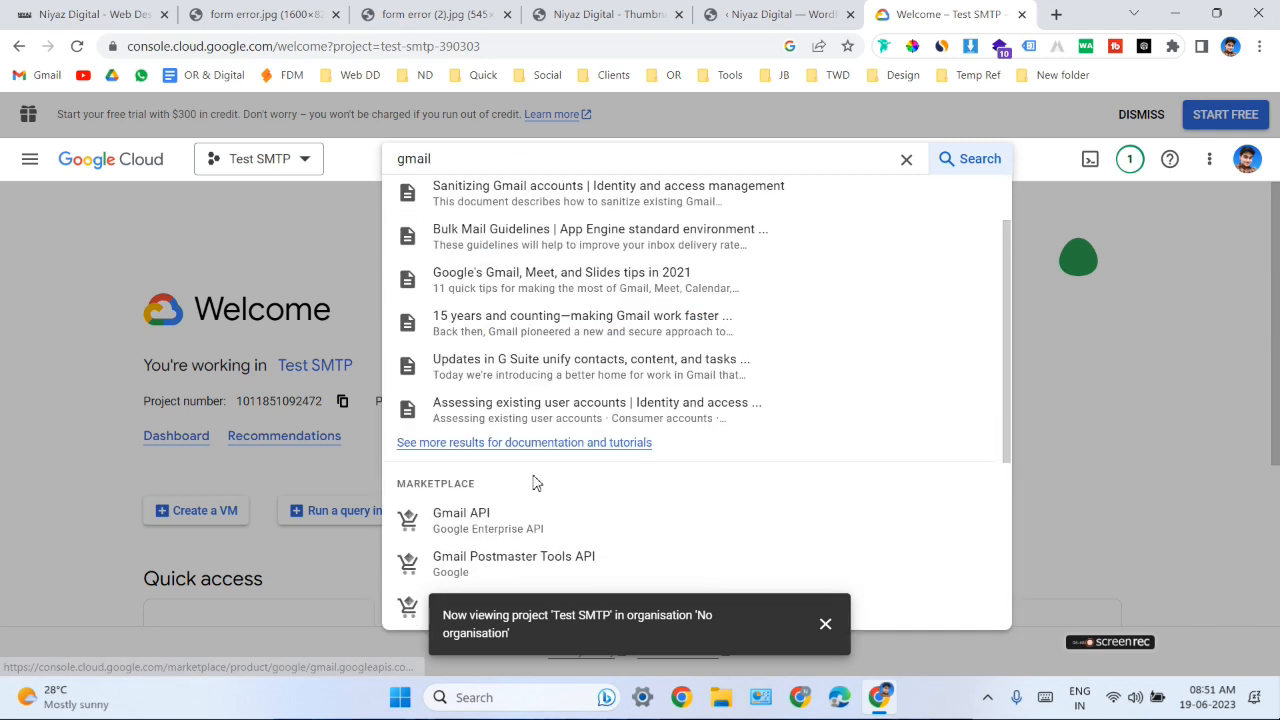
pyautogui.scroll(-2, 651, 447)
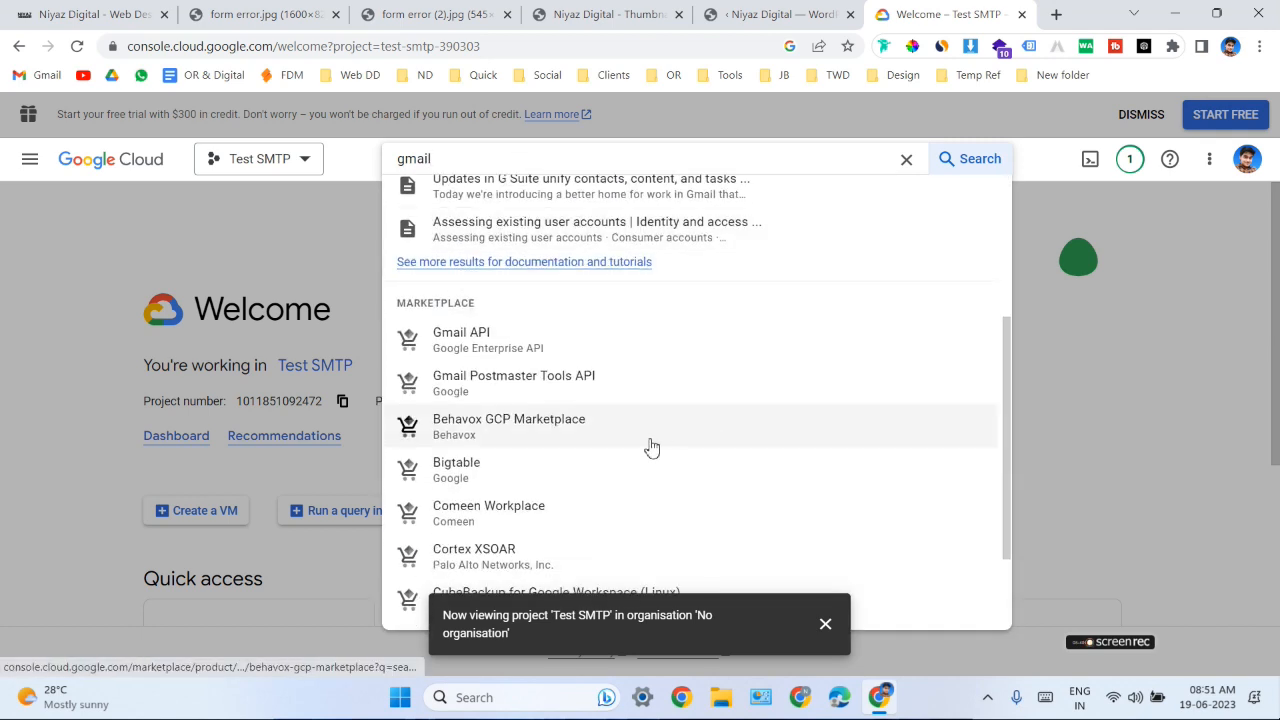
pyautogui.click(533, 349)
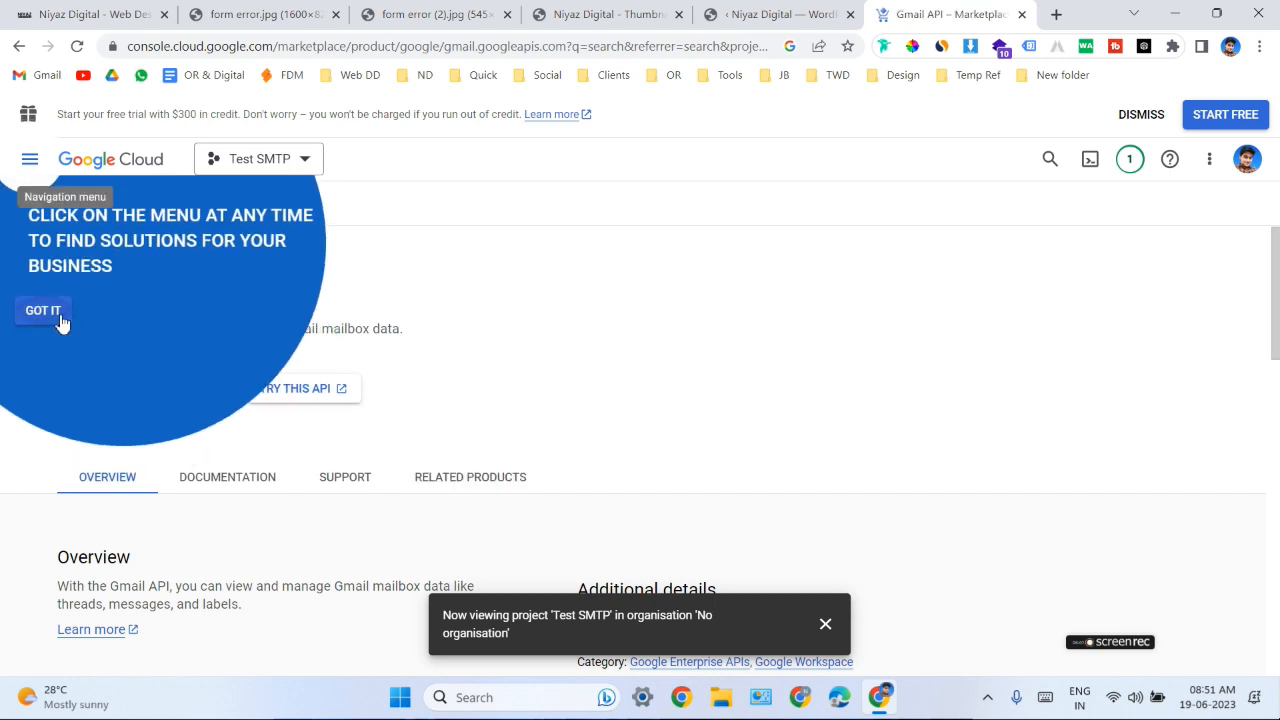
pyautogui.click(60, 320)
pyautogui.click(210, 390)
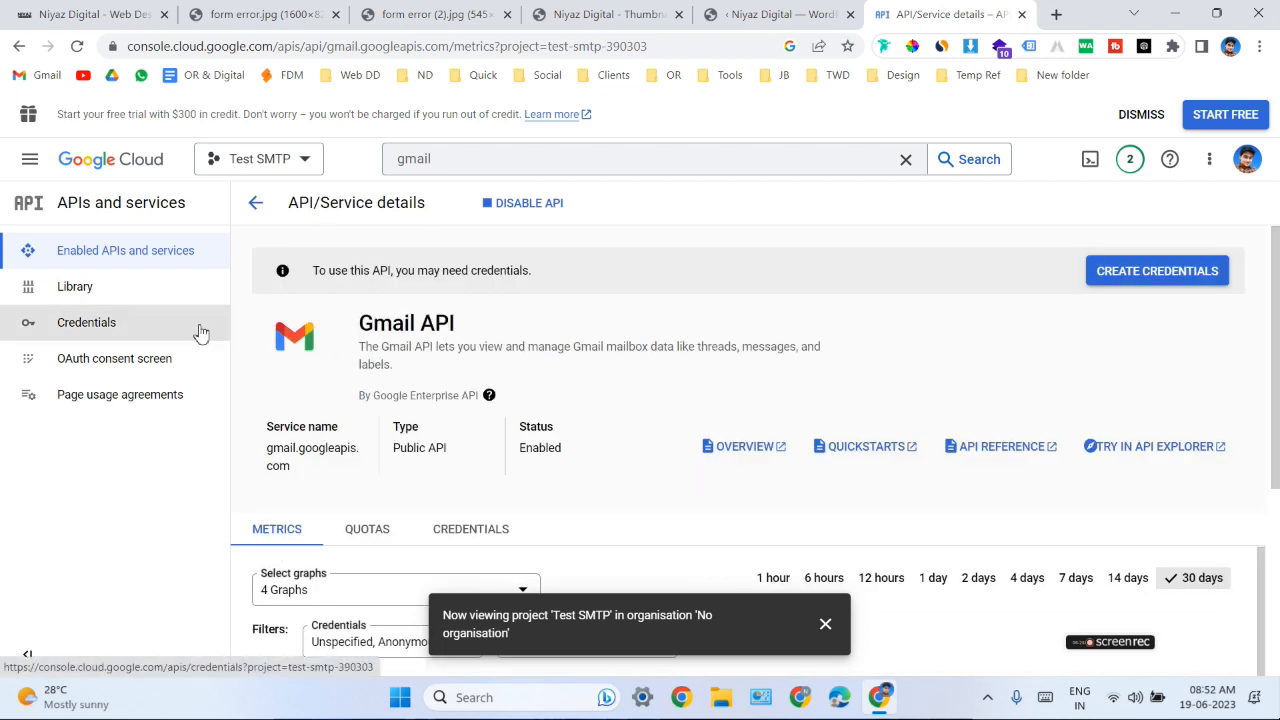
# - Start the OAuth consent screen registration with External as the user type
pyautogui.click(130, 370)
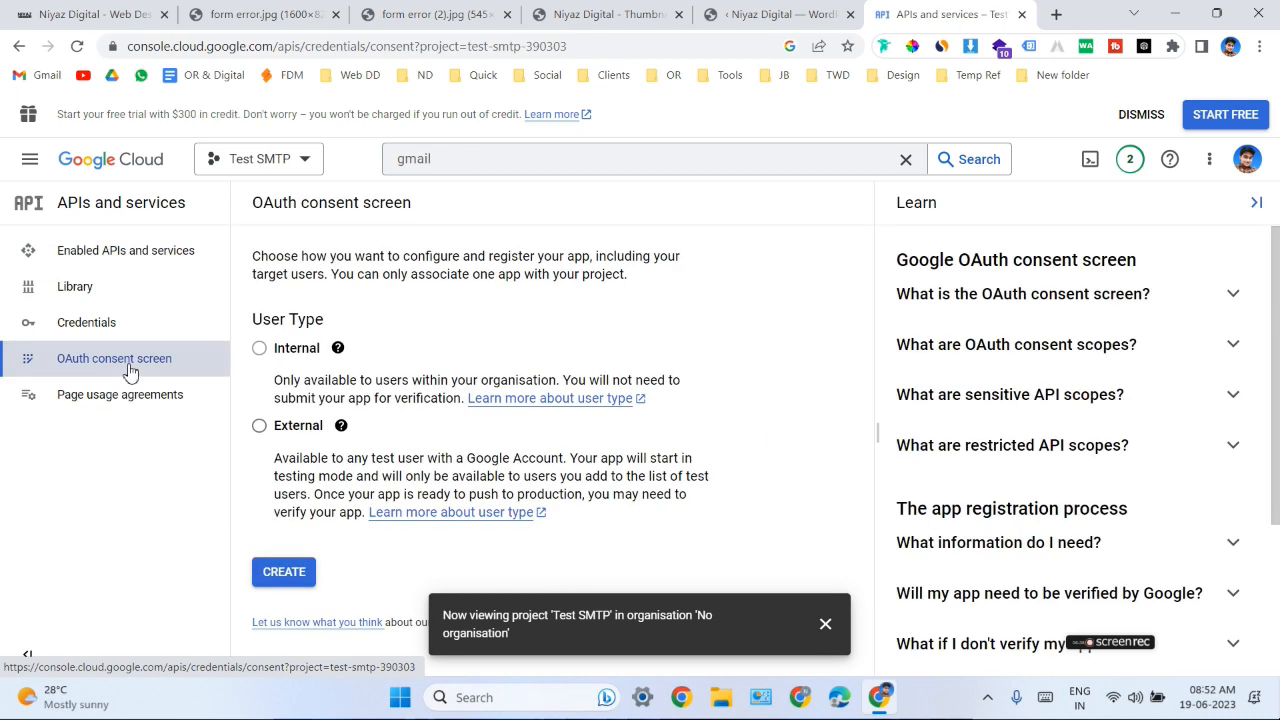
pyautogui.click(262, 427)
pyautogui.click(285, 575)
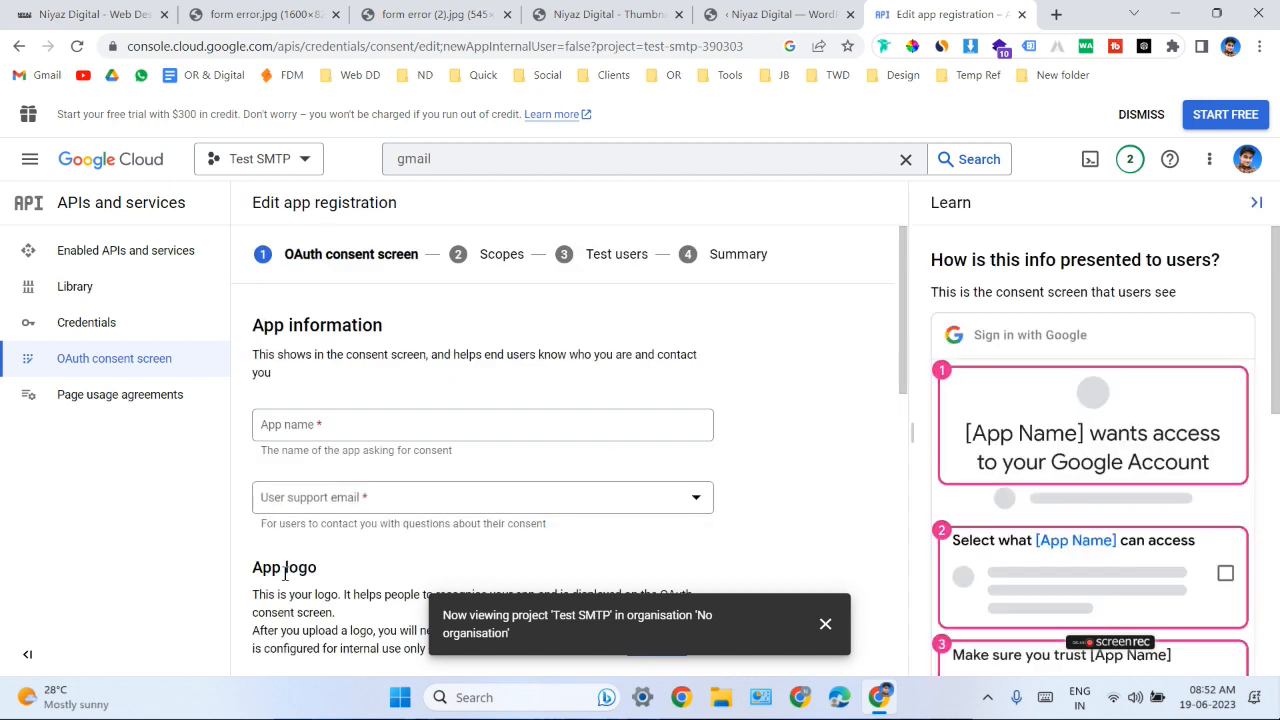
# - Enter Test SMTP as the app name and choose the account's own address as the user support email
pyautogui.click(352, 429)
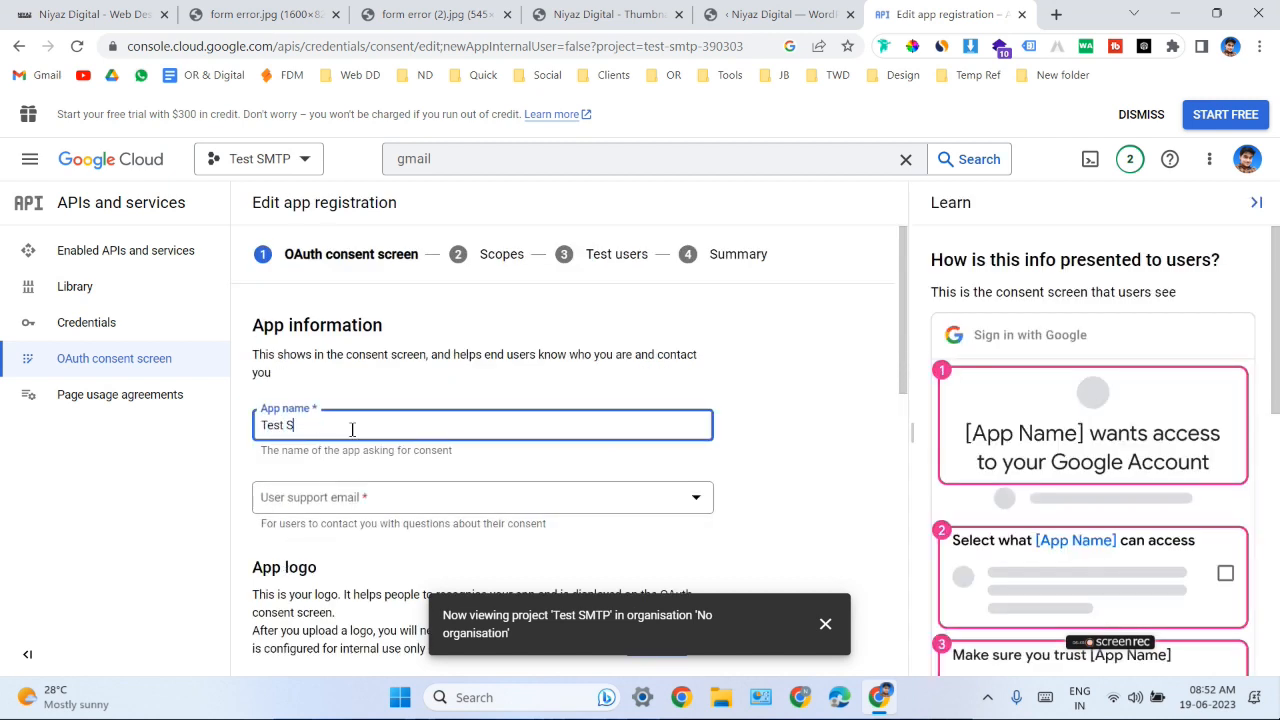
pyautogui.scroll(-1, 352, 440)
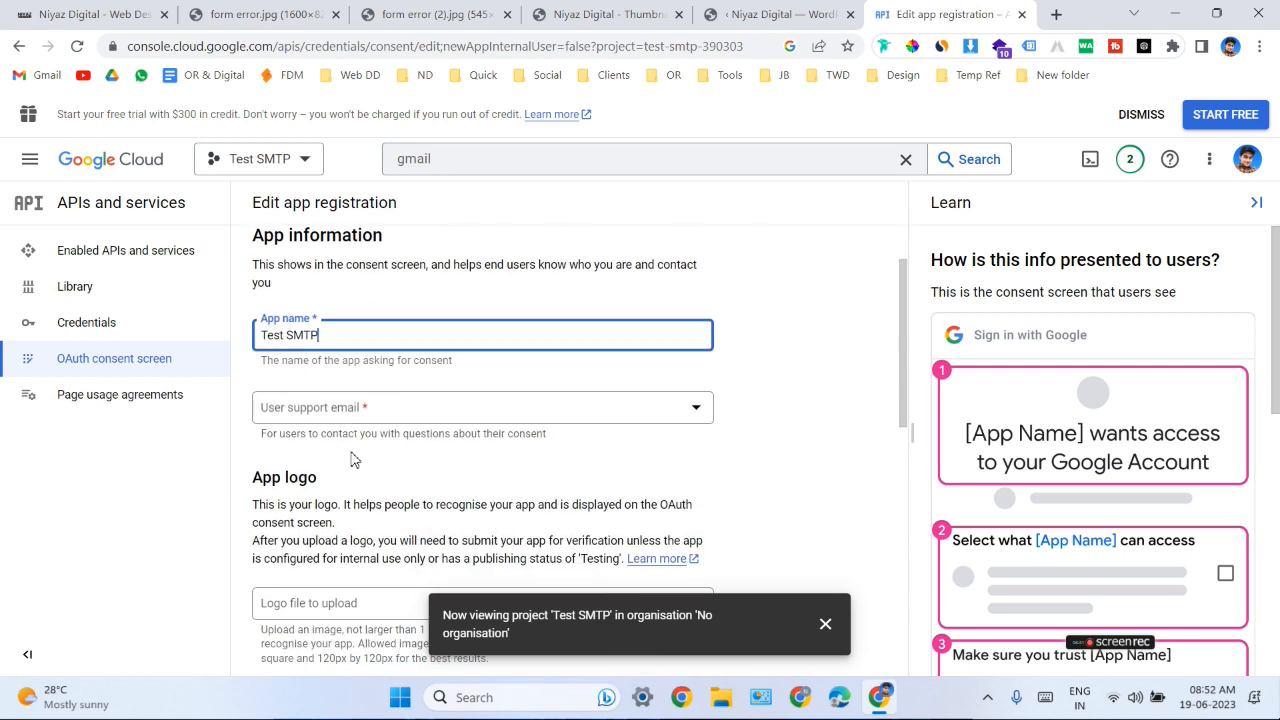
pyautogui.click(357, 412)
pyautogui.click(358, 430)
# - Add niyazdigital.com as an authorised domain on the OAuth consent screen, leaving the logo and app domain links empty
pyautogui.scroll(-3, 358, 440)
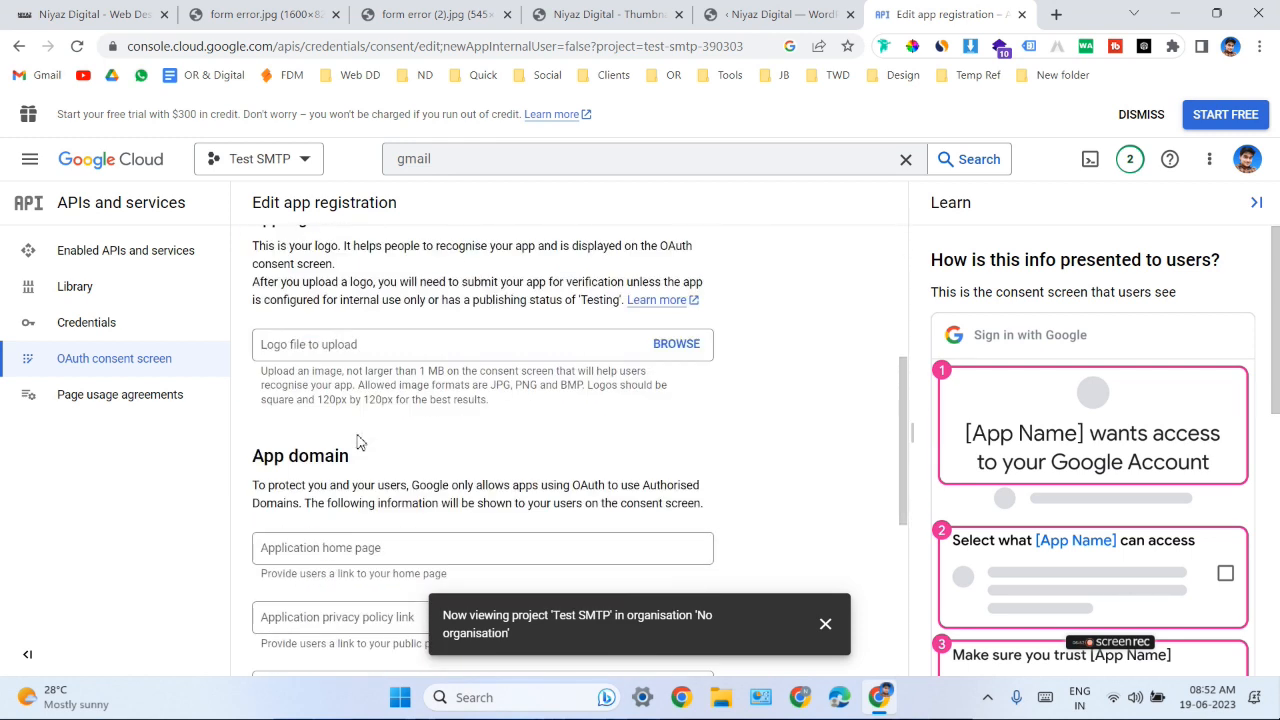
pyautogui.scroll(2, 400, 330)
pyautogui.scroll(-1, 407, 374)
pyautogui.scroll(-4, 405, 374)
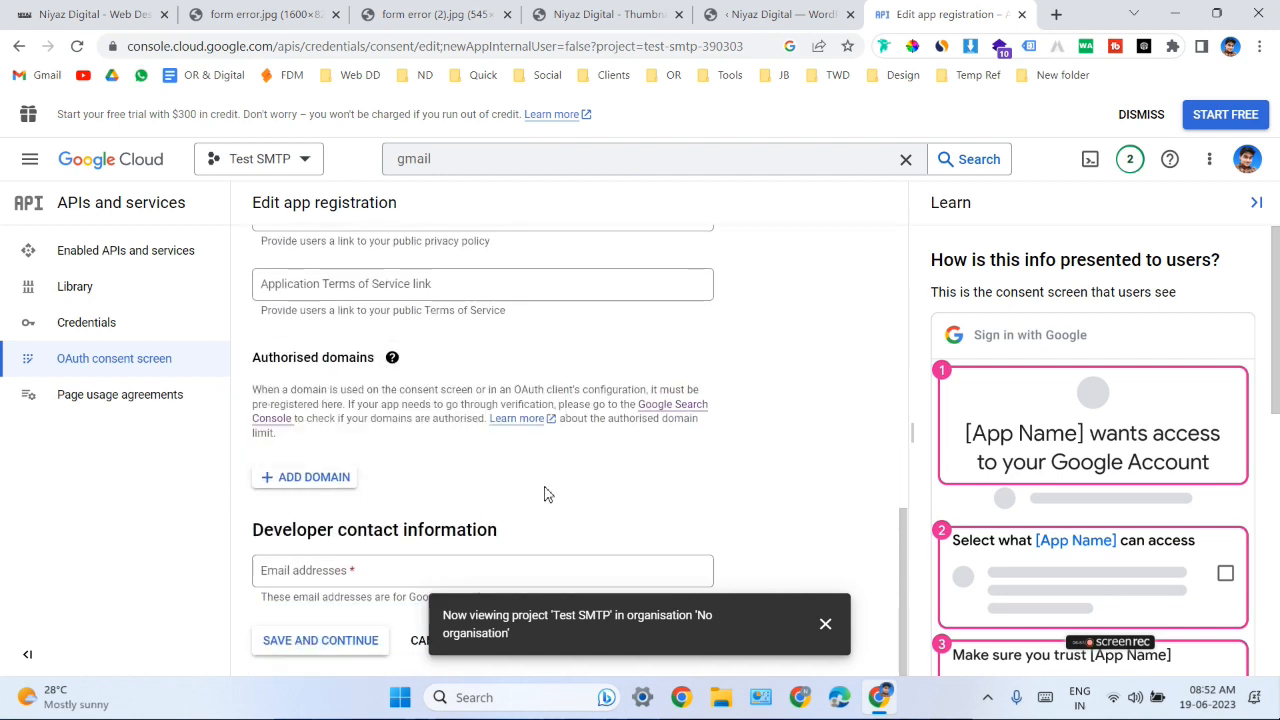
pyautogui.click(328, 487)
pyautogui.write('niyazdigital.com')
pyautogui.scroll(-1, 406, 497)
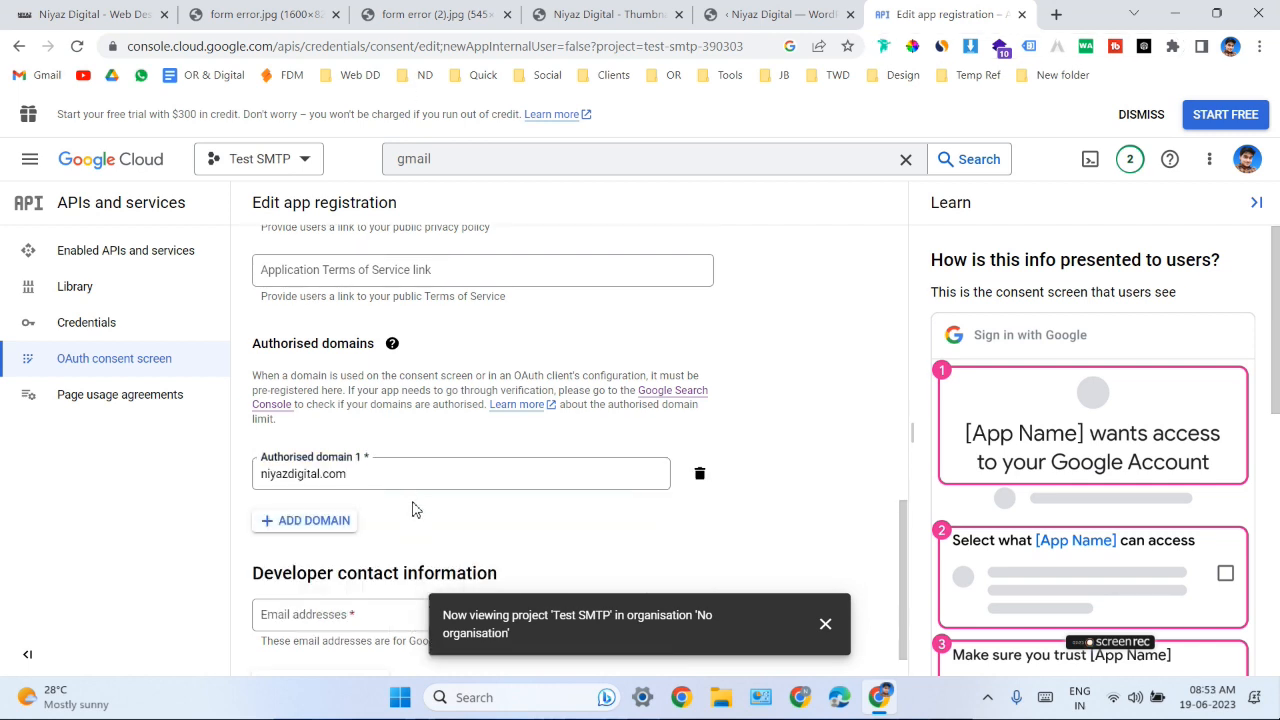
# - Fill in the developer contact email address and dismiss the project notification covering the form
pyautogui.click(364, 571)
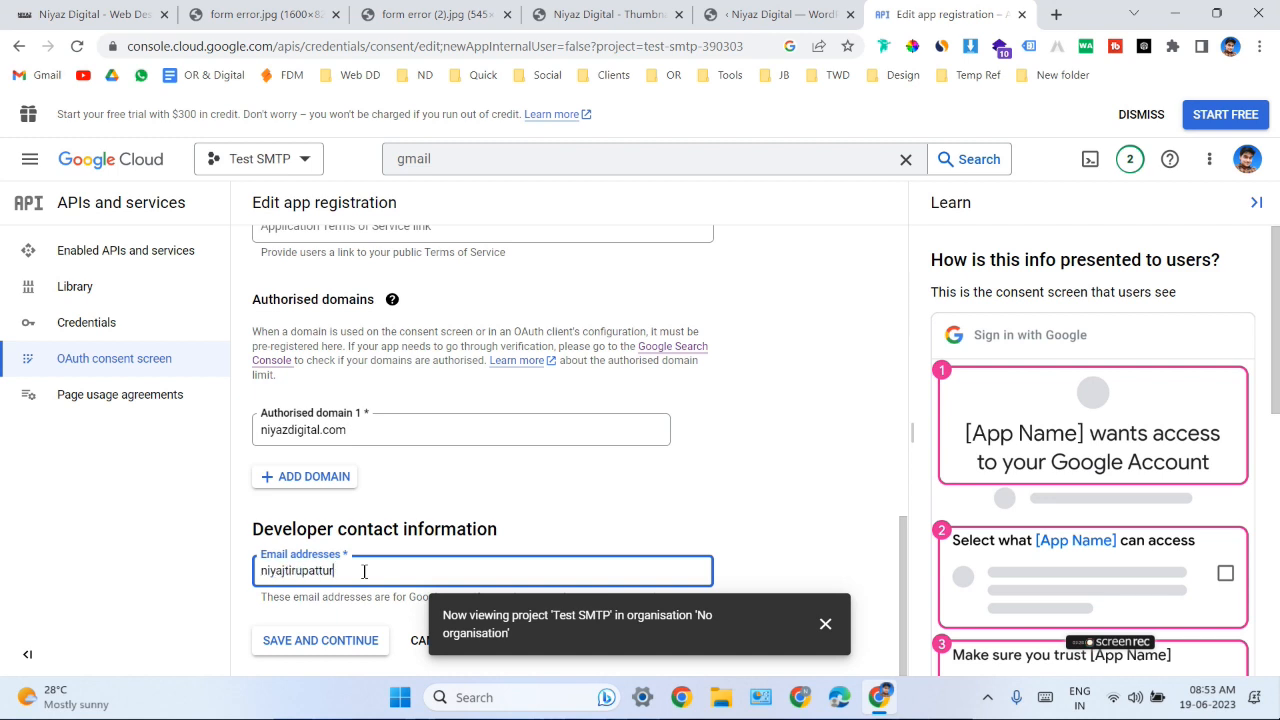
pyautogui.click(449, 503)
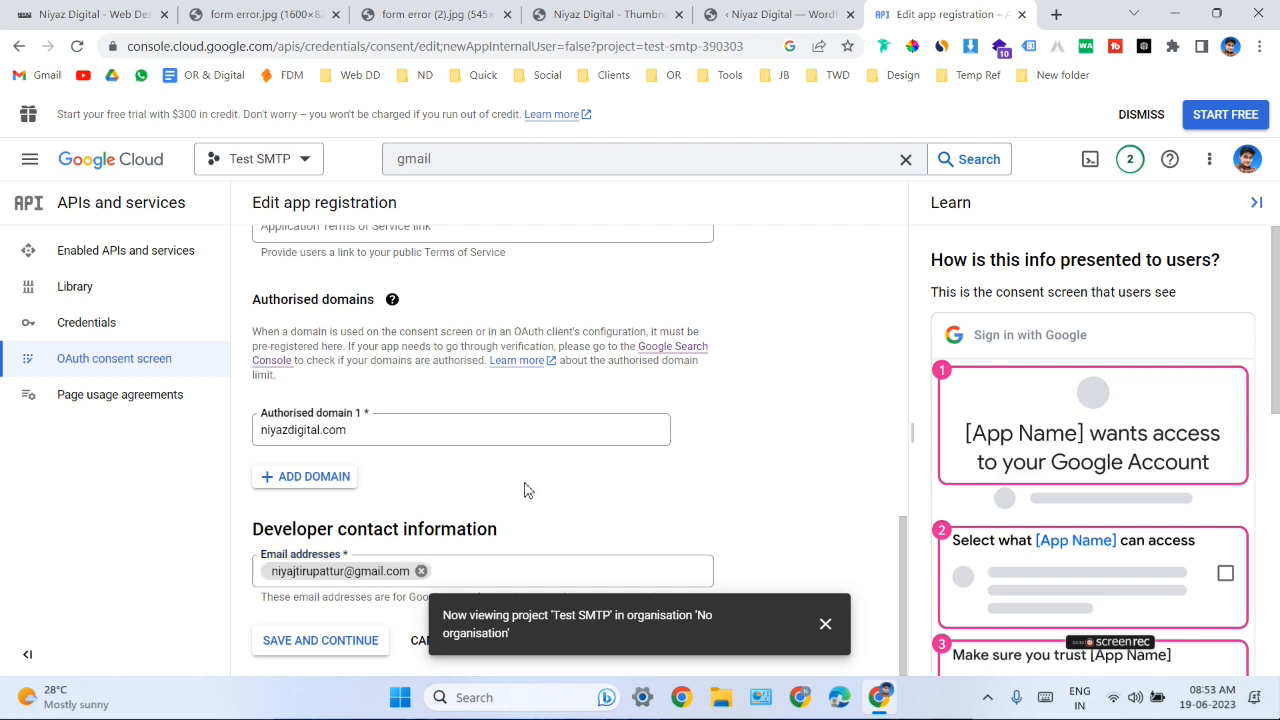
pyautogui.scroll(1, 600, 500)
pyautogui.click(826, 626)
pyautogui.scroll(-1, 551, 543)
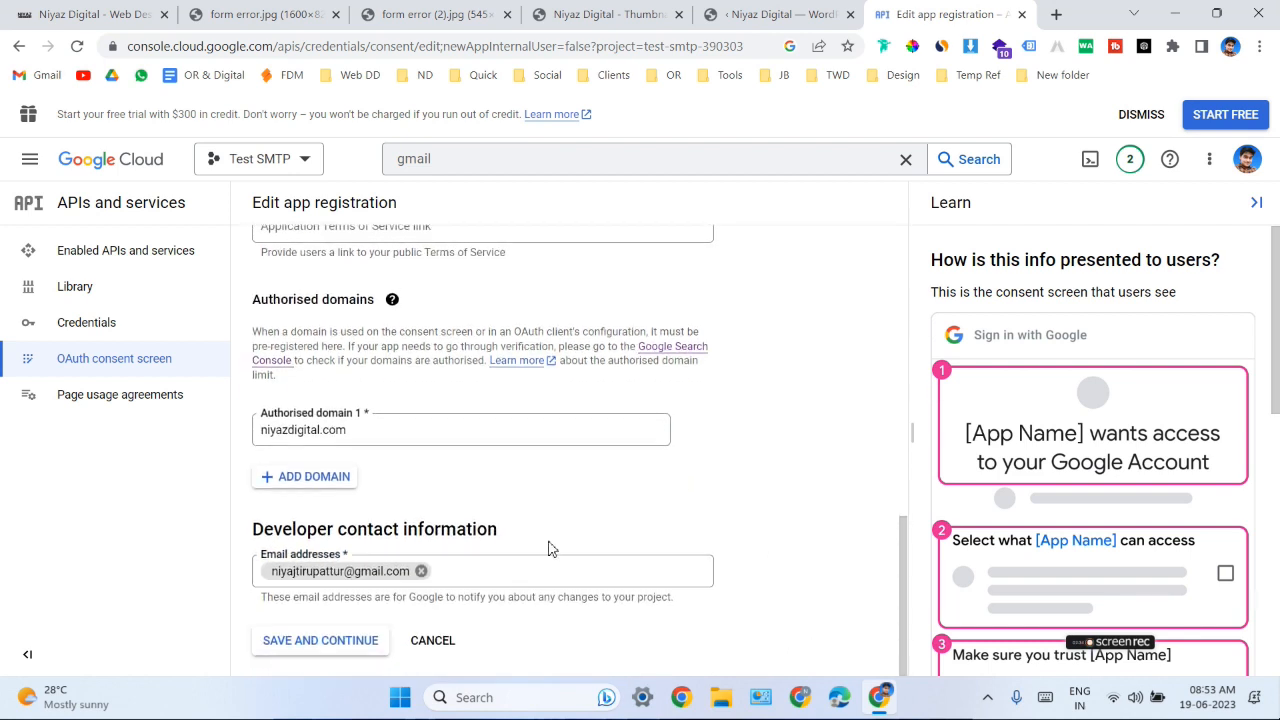
# - Review the entered app information, authorised domain and contact details, and save them to proceed to the Scopes stage
pyautogui.scroll(5, 608, 500)
pyautogui.scroll(3, 606, 428)
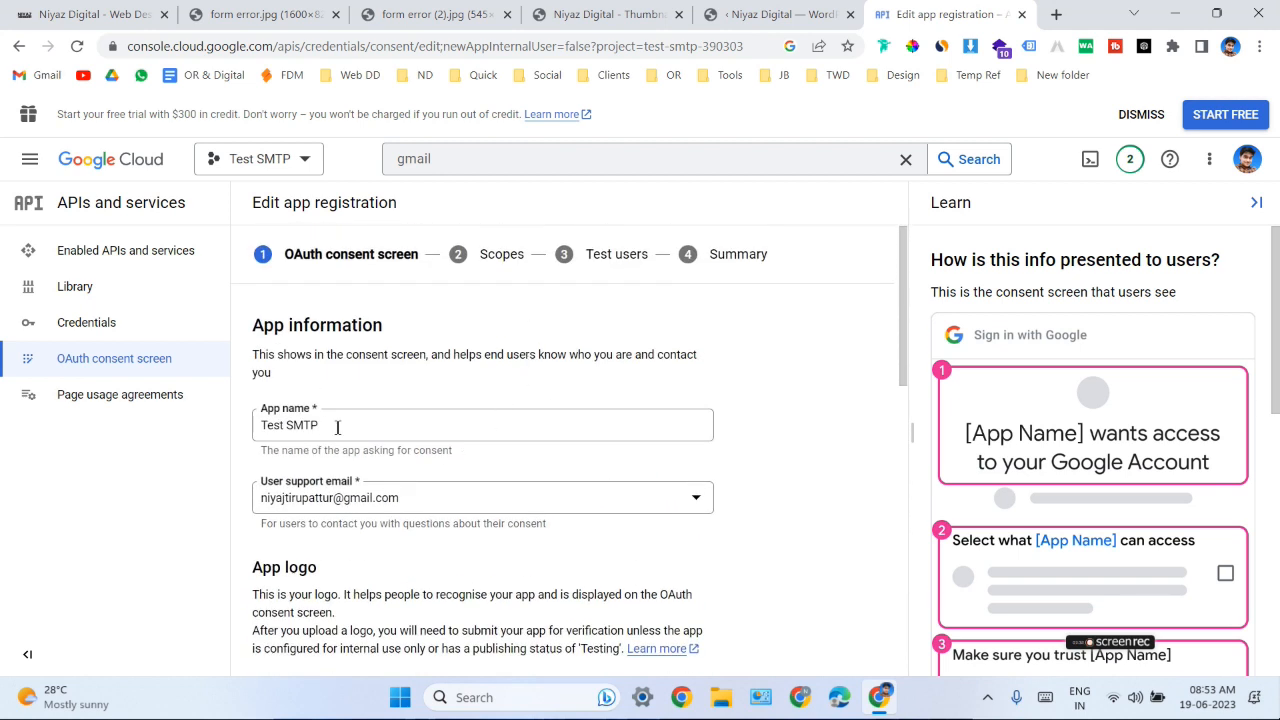
pyautogui.tripleClick(337, 427)
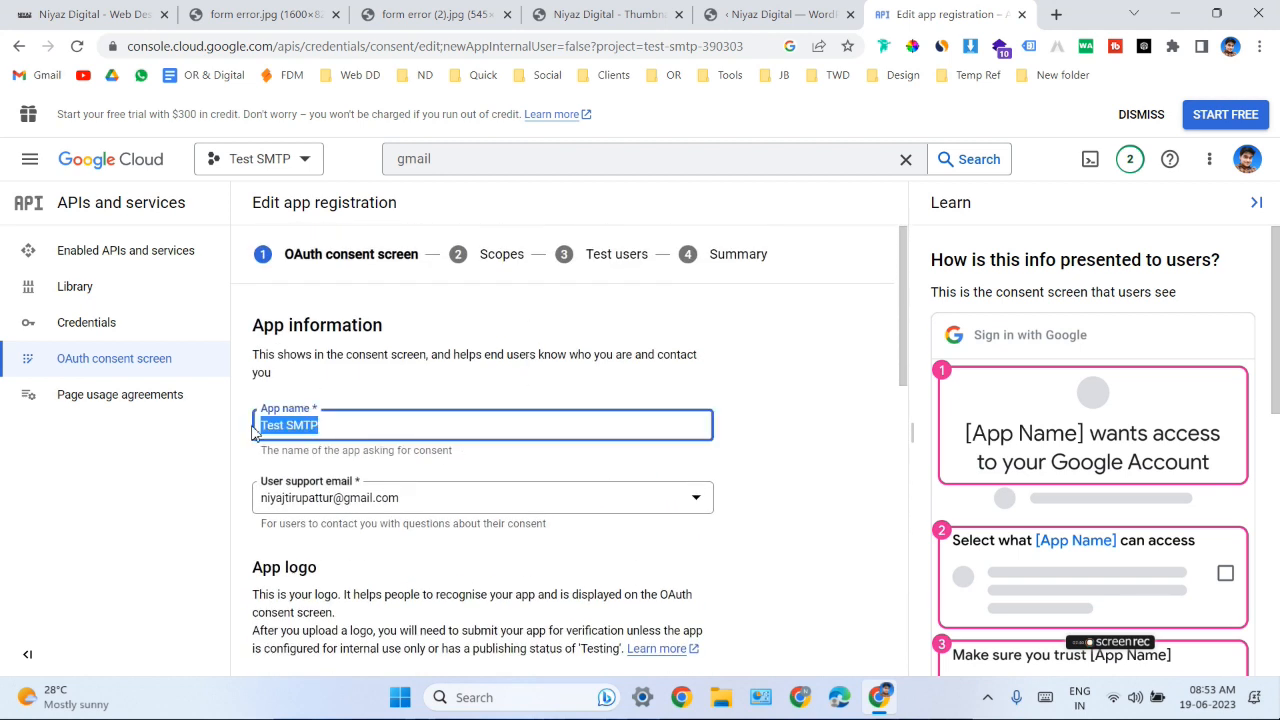
pyautogui.click(367, 387)
pyautogui.scroll(-1, 390, 415)
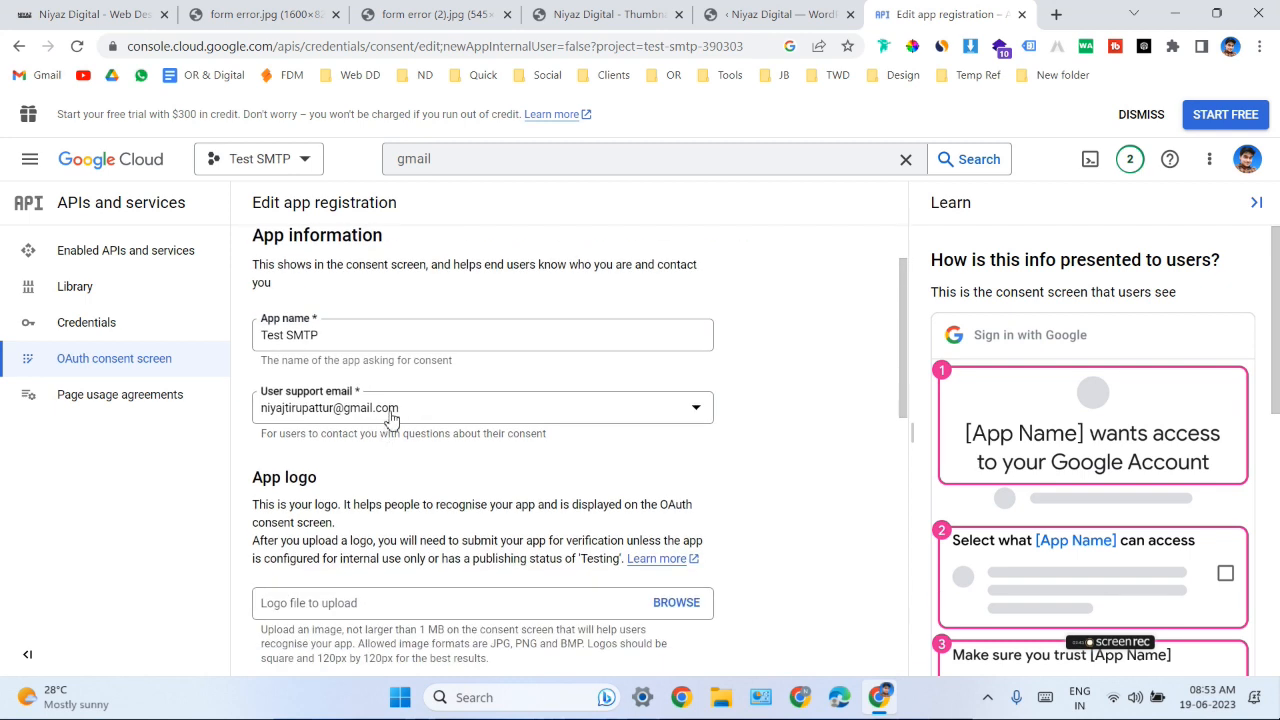
pyautogui.scroll(-8, 398, 422)
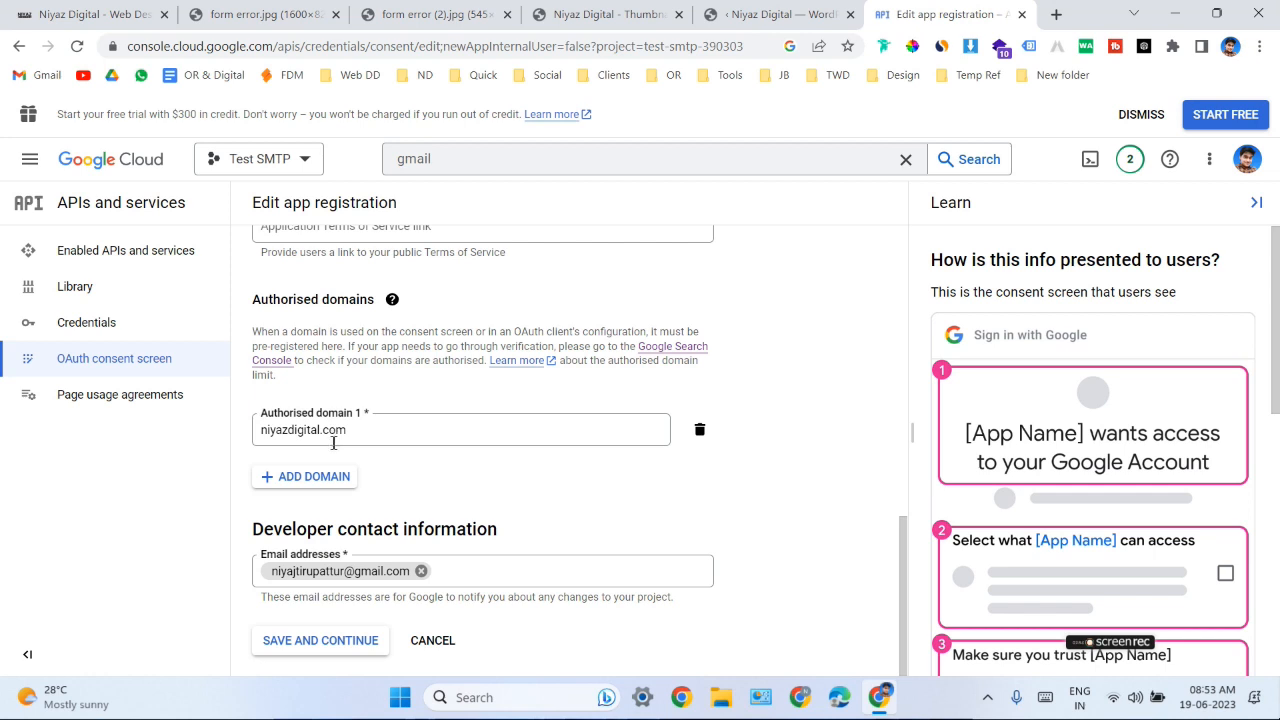
pyautogui.click(340, 650)
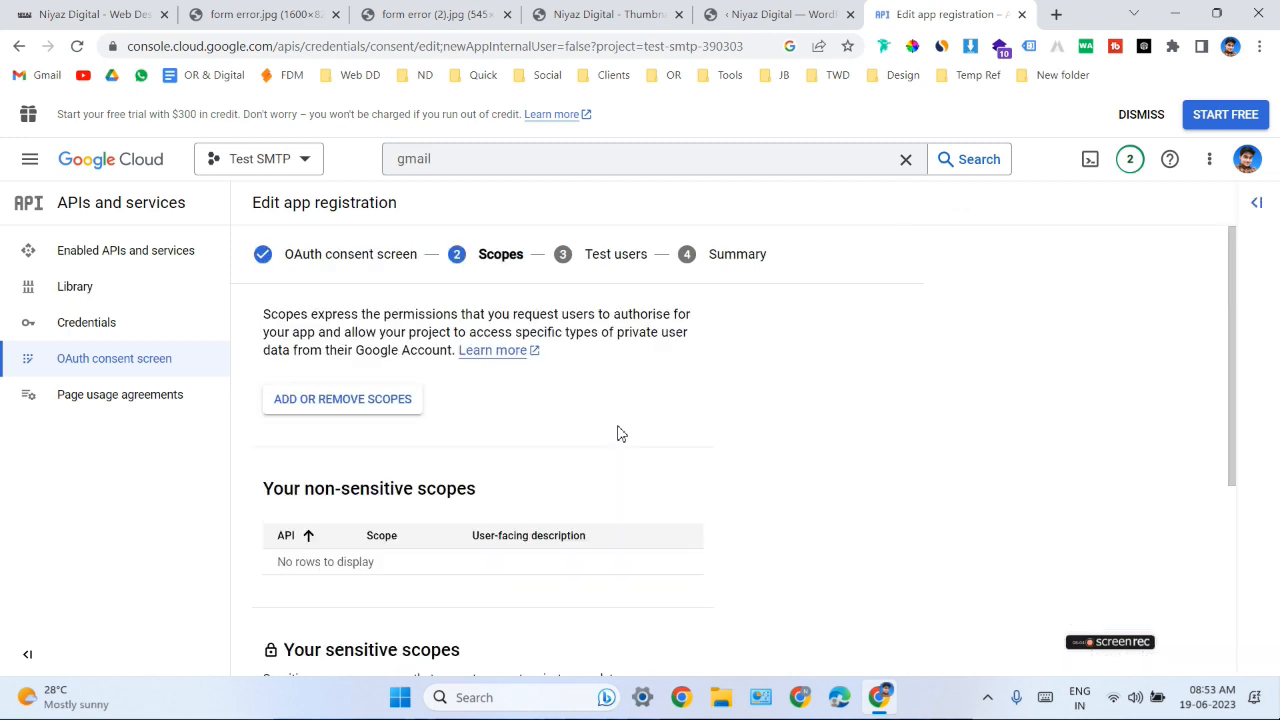
# - Continue past the Scopes and Test users stages without adding anything, and review the app registration summary
pyautogui.scroll(-3, 620, 437)
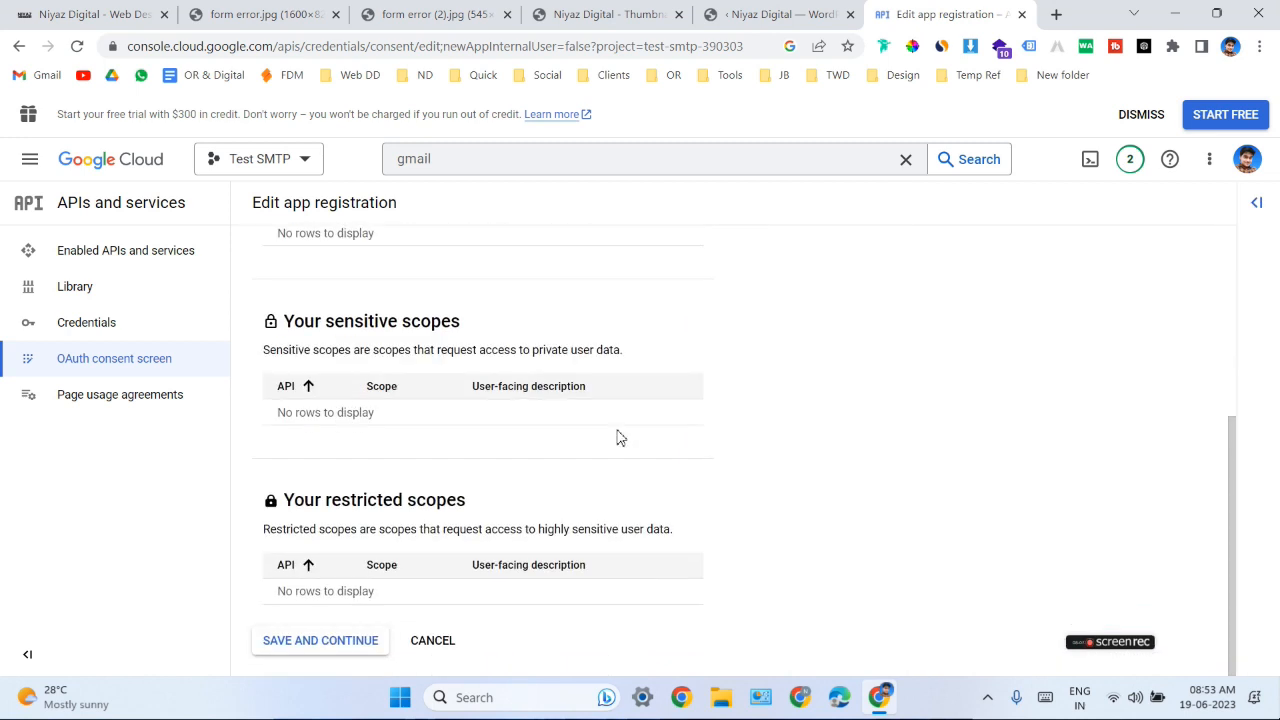
pyautogui.click(330, 644)
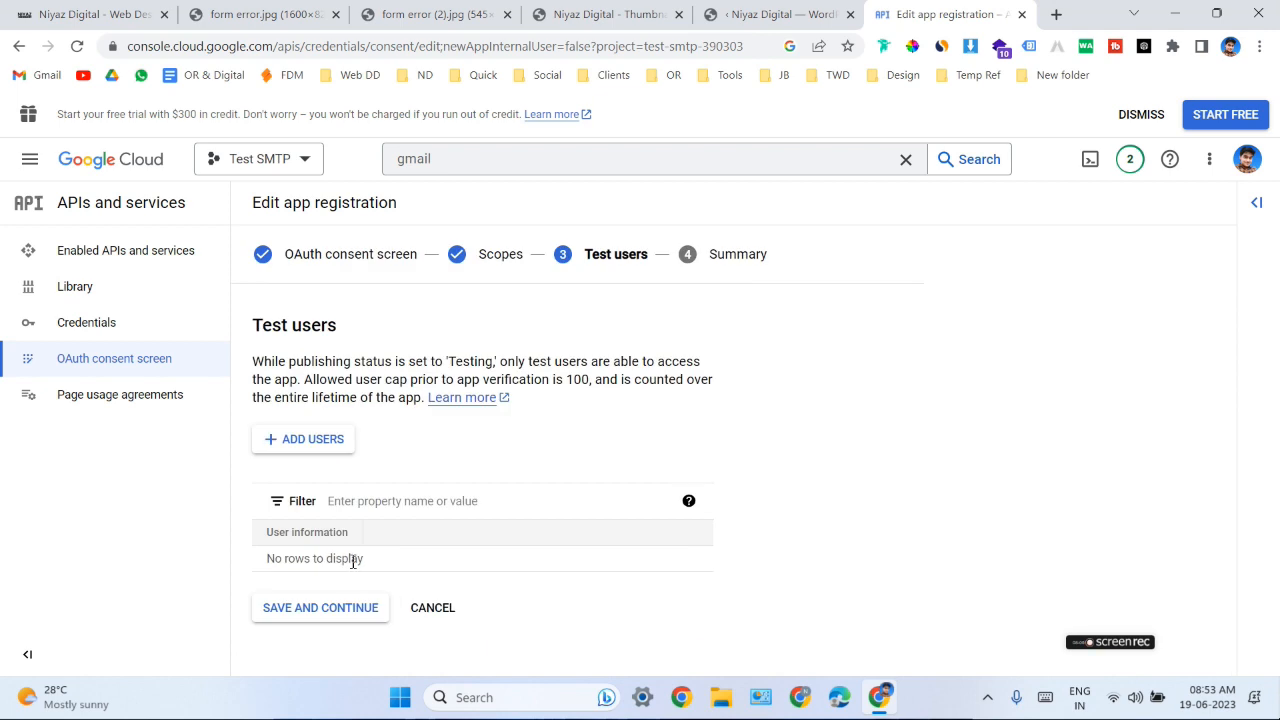
pyautogui.click(334, 612)
pyautogui.scroll(-10, 560, 437)
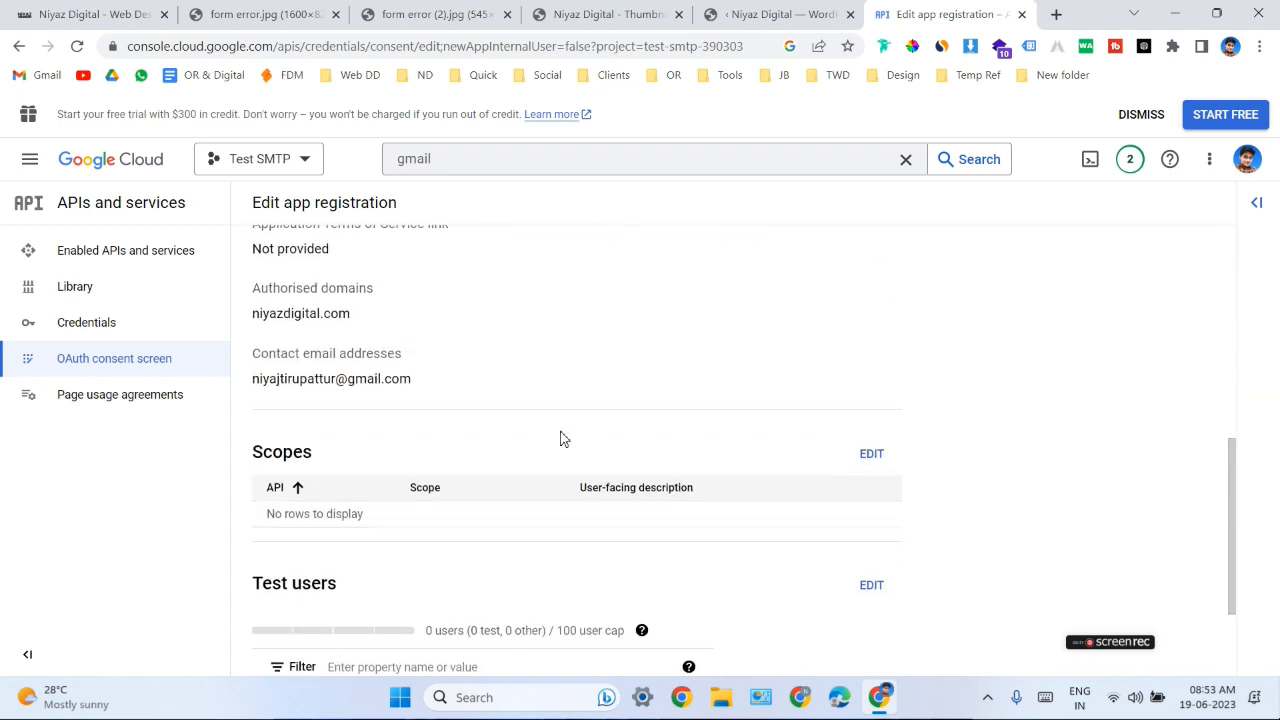
pyautogui.scroll(4, 486, 427)
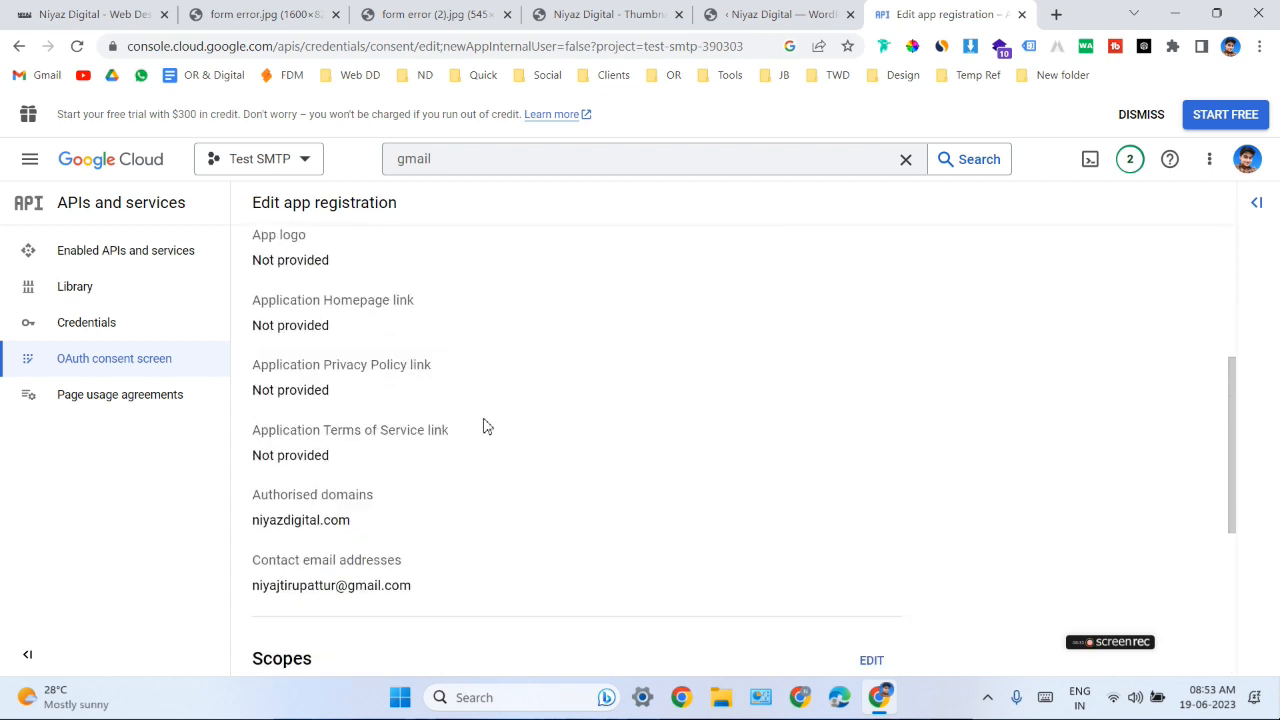
pyautogui.scroll(3, 485, 425)
pyautogui.scroll(-7, 483, 423)
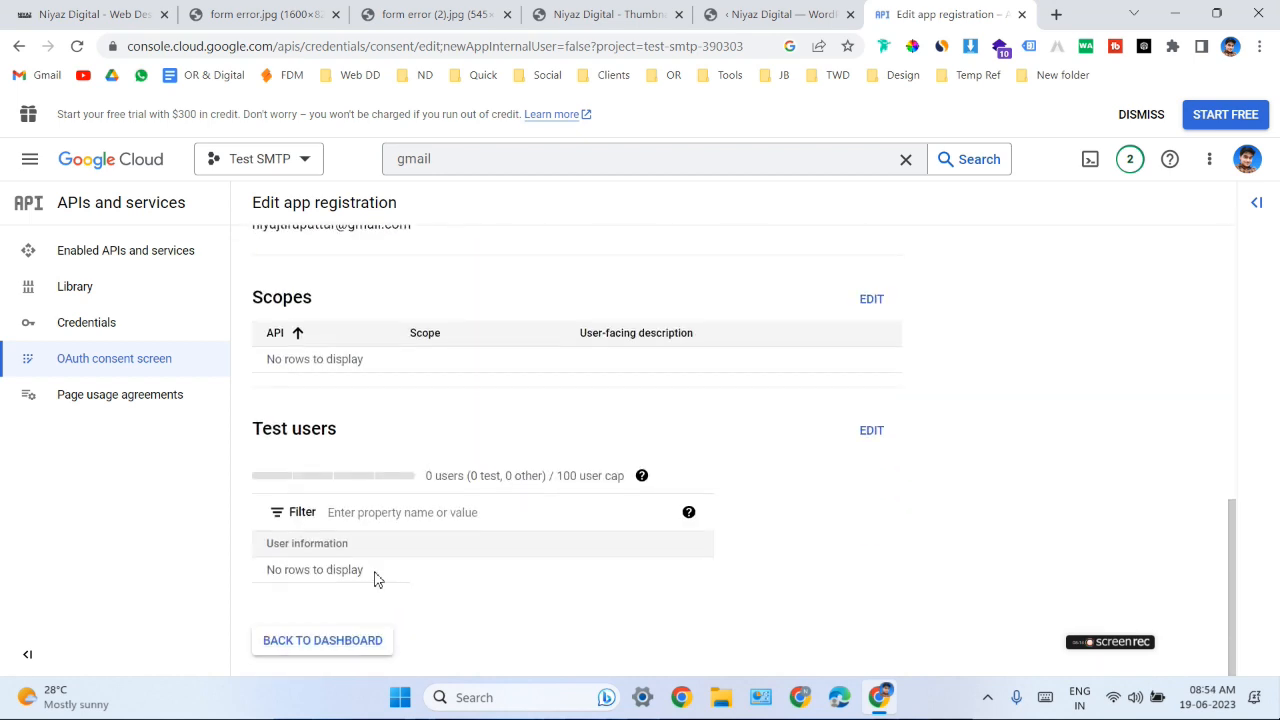
# - Return to the consent screen dashboard, publish the Test SMTP app to production, and check its publishing status
pyautogui.click(316, 652)
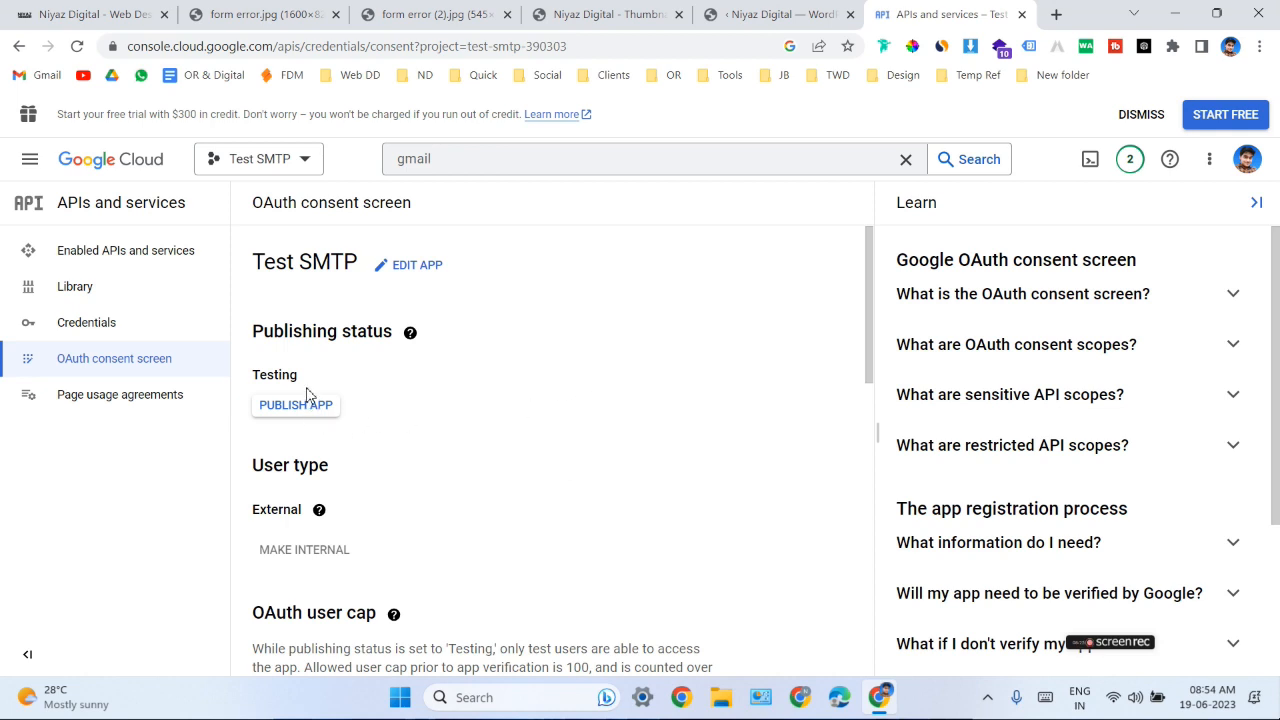
pyautogui.moveTo(307, 388); pyautogui.dragTo(260, 375)
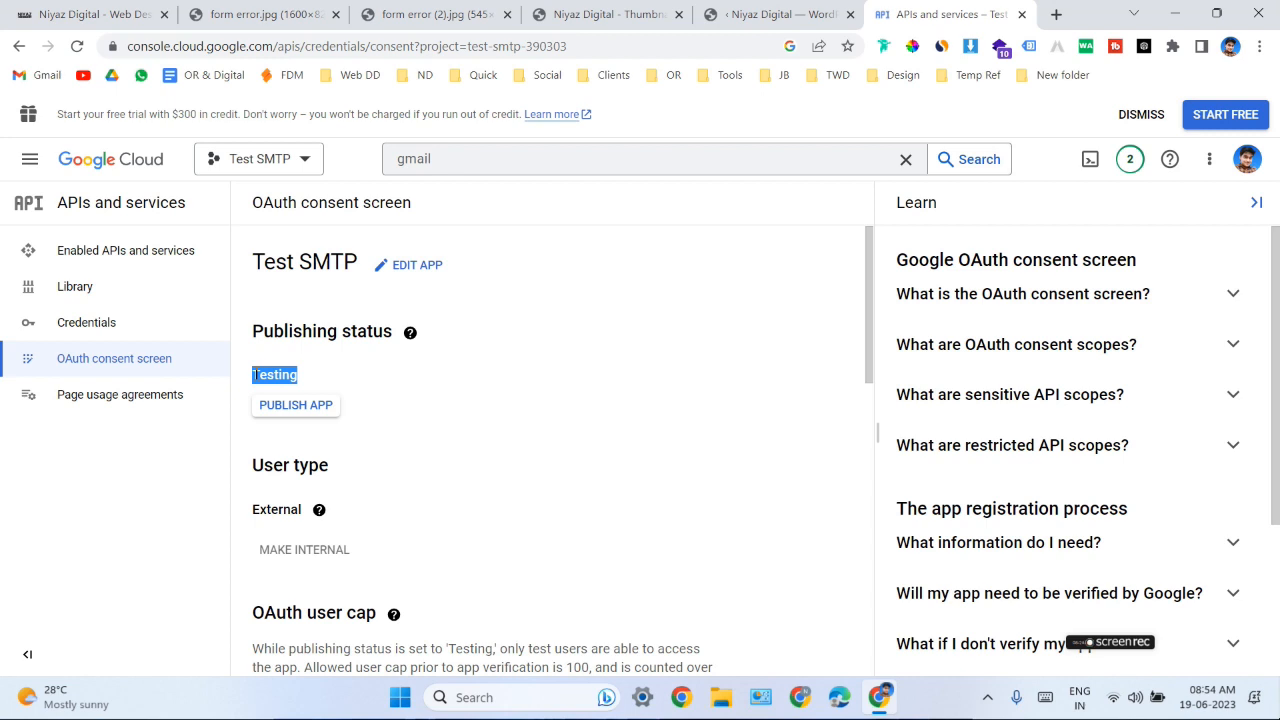
pyautogui.click(277, 408)
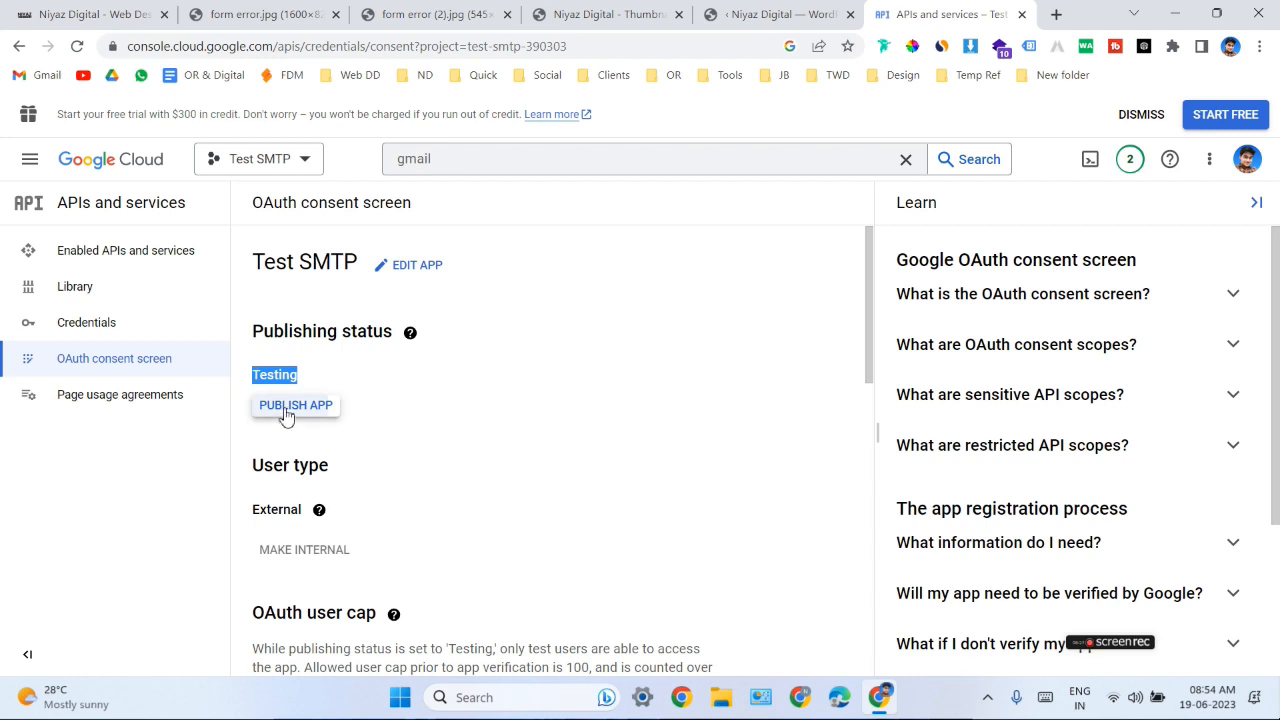
pyautogui.click(826, 484)
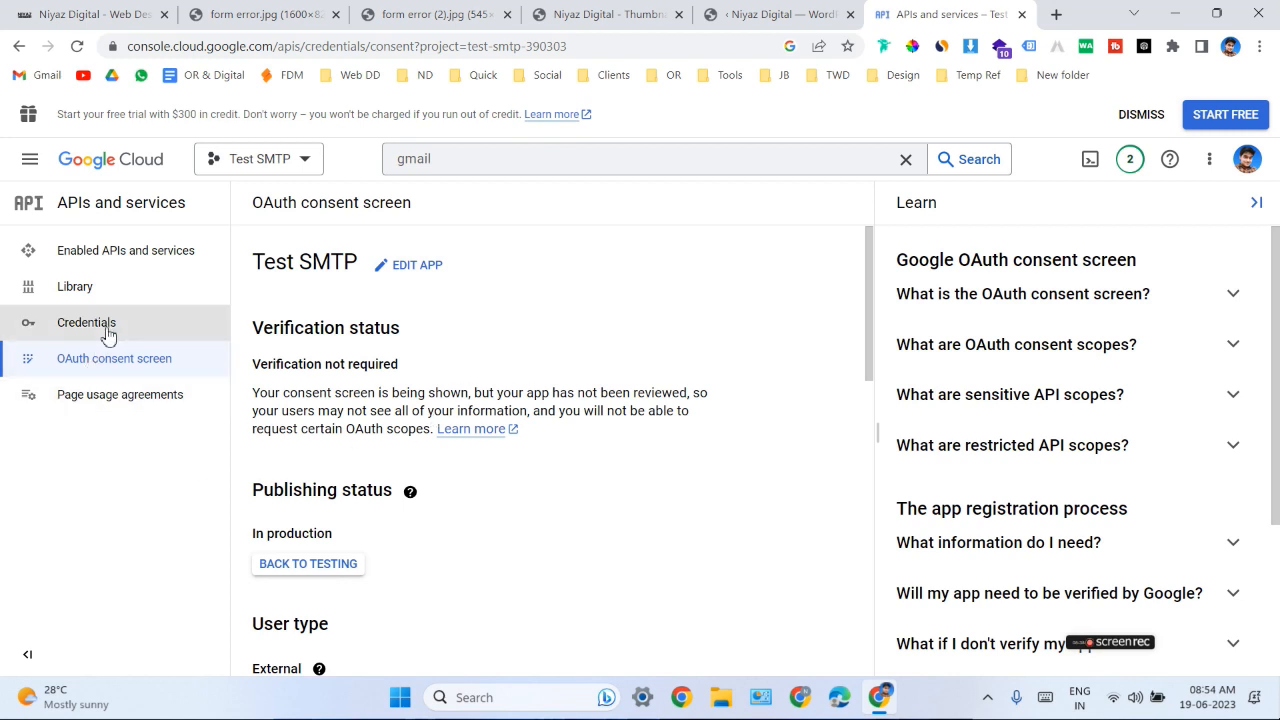
pyautogui.click(130, 360)
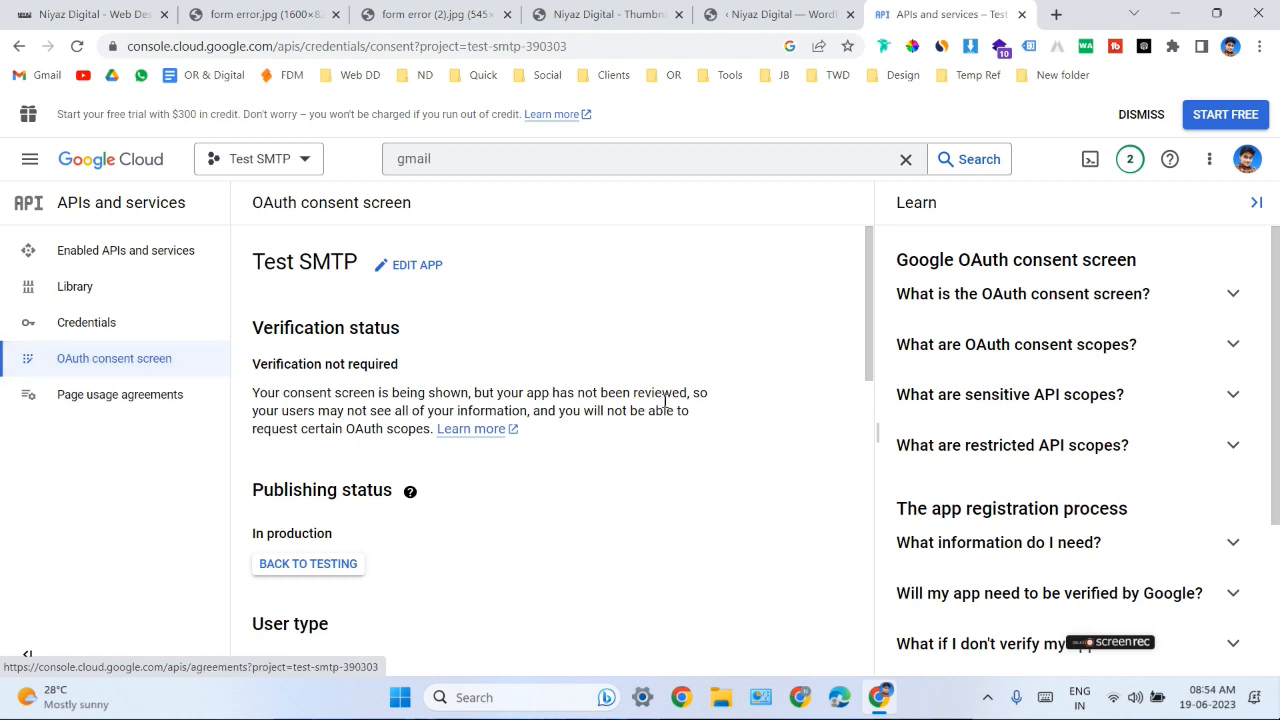
pyautogui.scroll(-2, 655, 420)
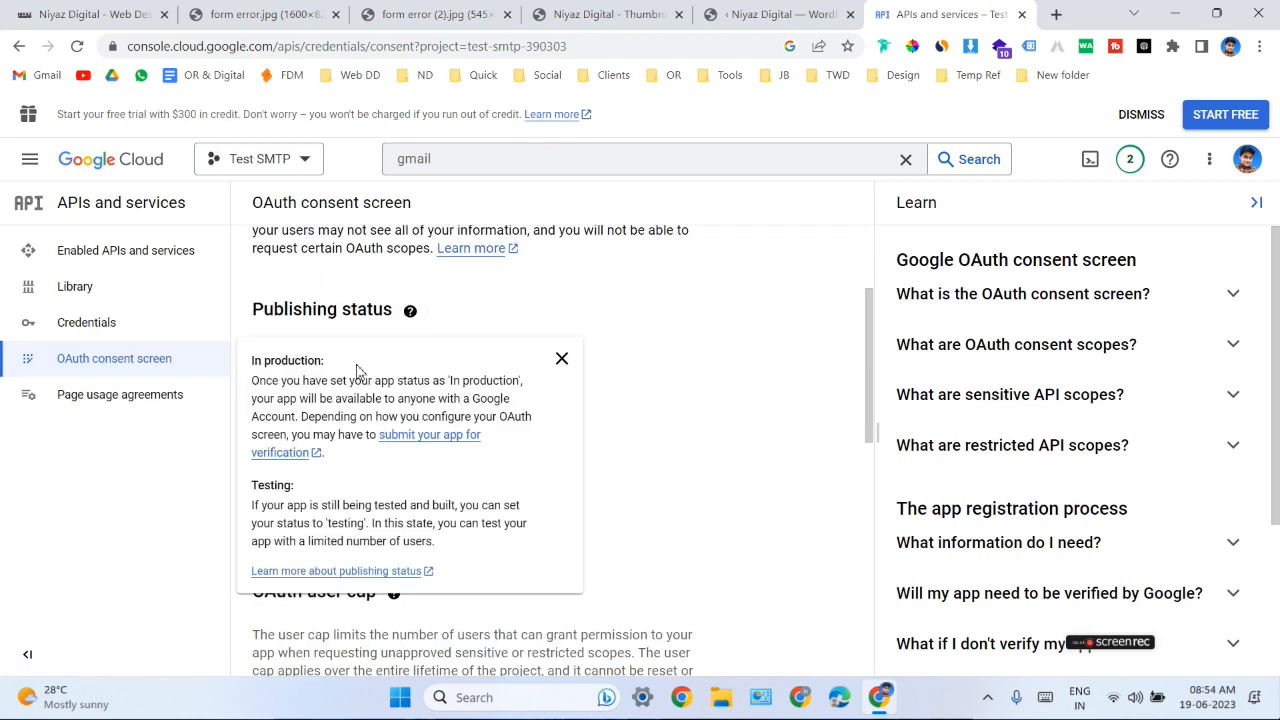
pyautogui.scroll(1, 565, 405)
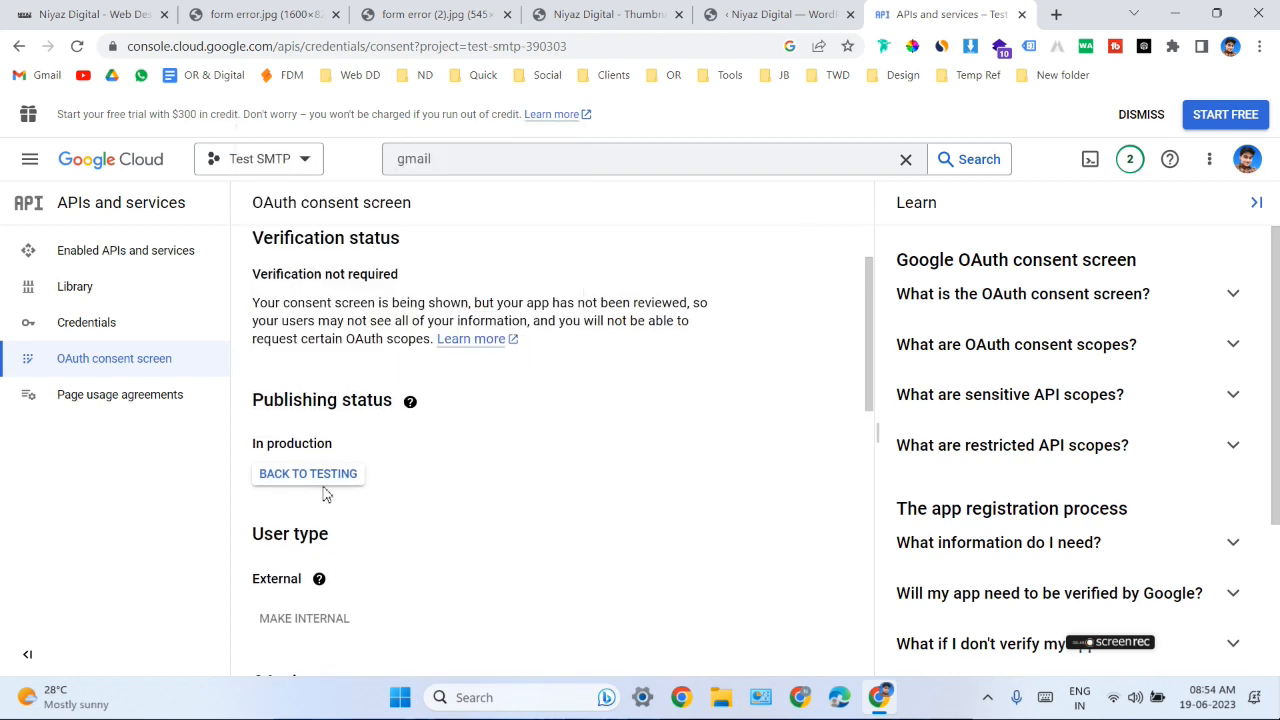
pyautogui.scroll(1, 350, 450)
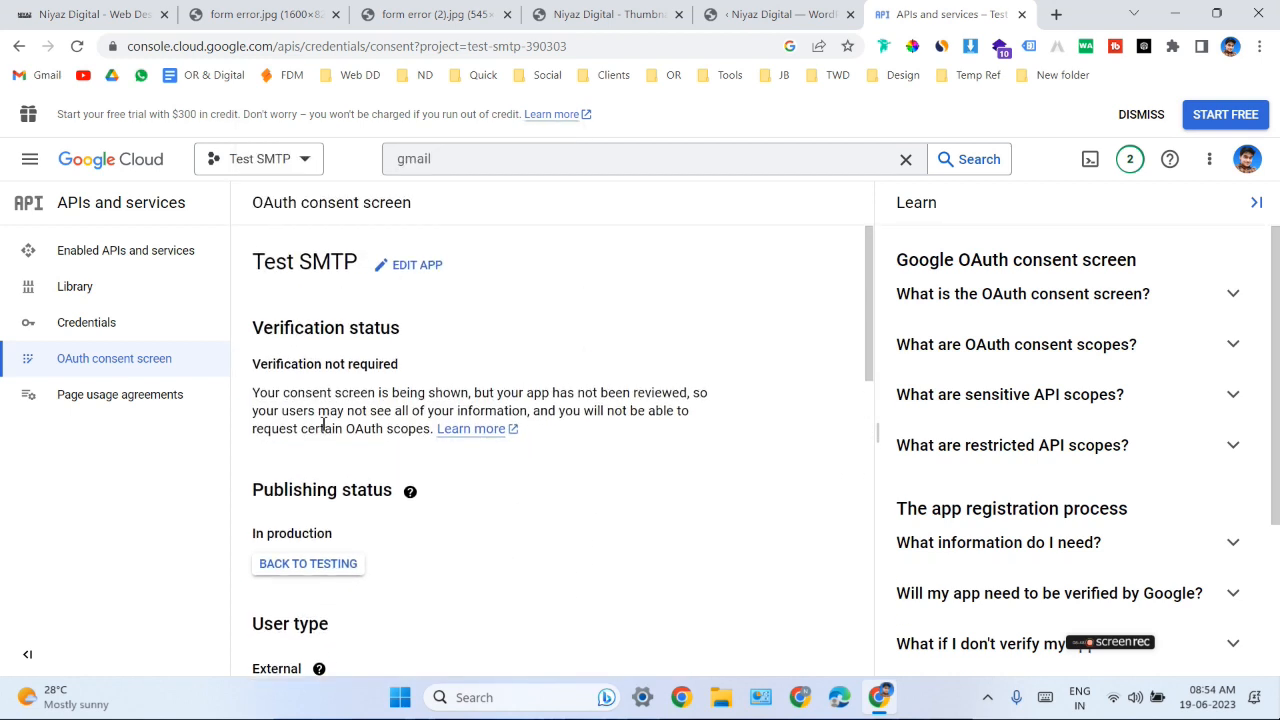
# - Start a new OAuth client ID credential with application type Web application and name it Test SMTP
pyautogui.click(114, 331)
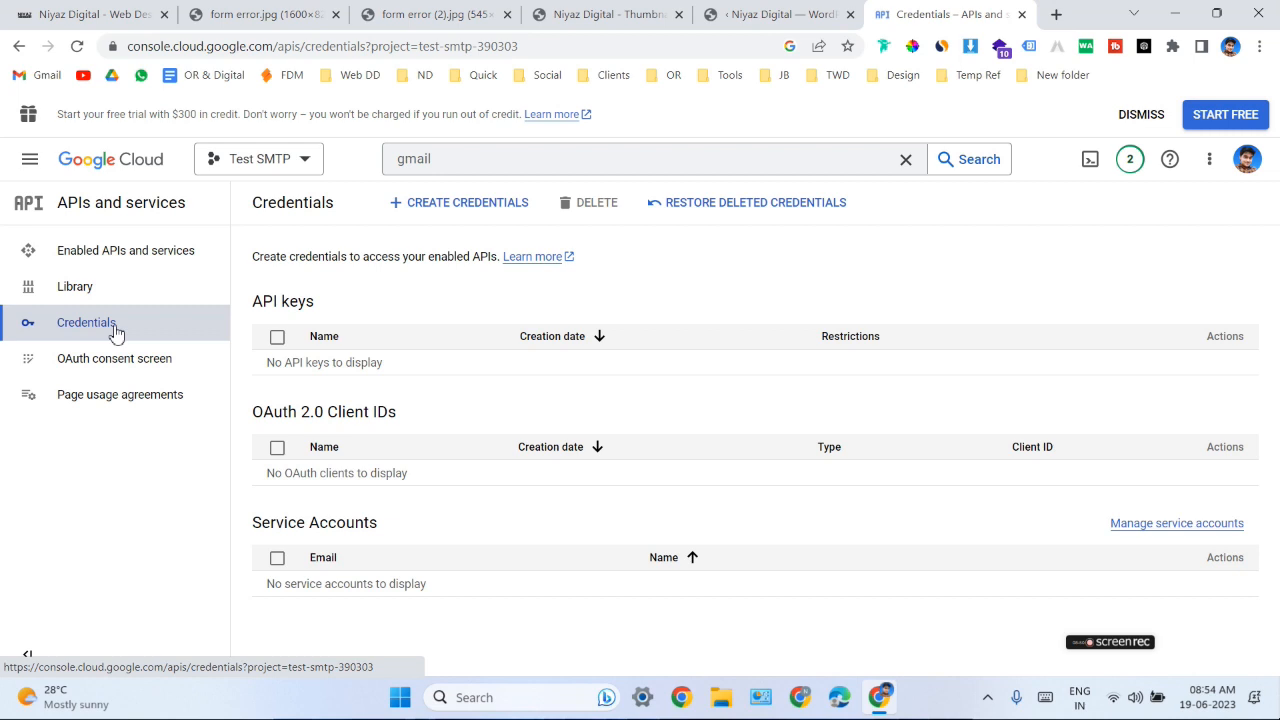
pyautogui.click(453, 211)
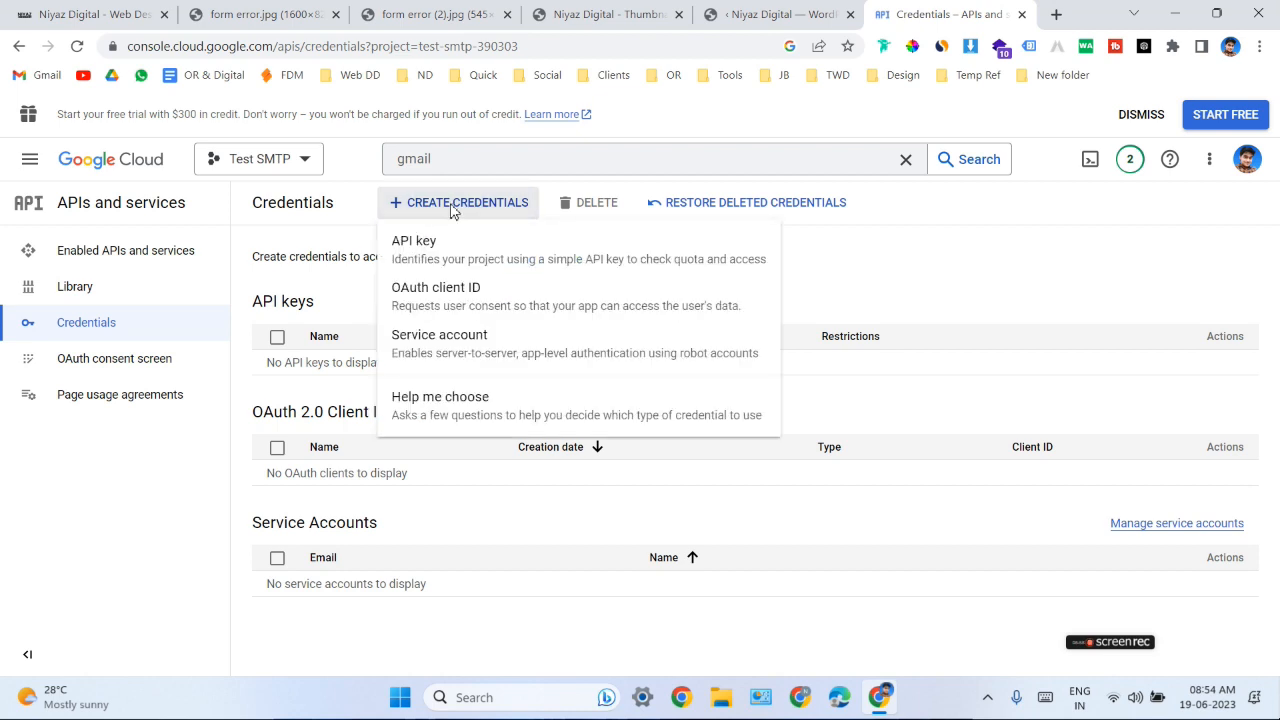
pyautogui.click(463, 308)
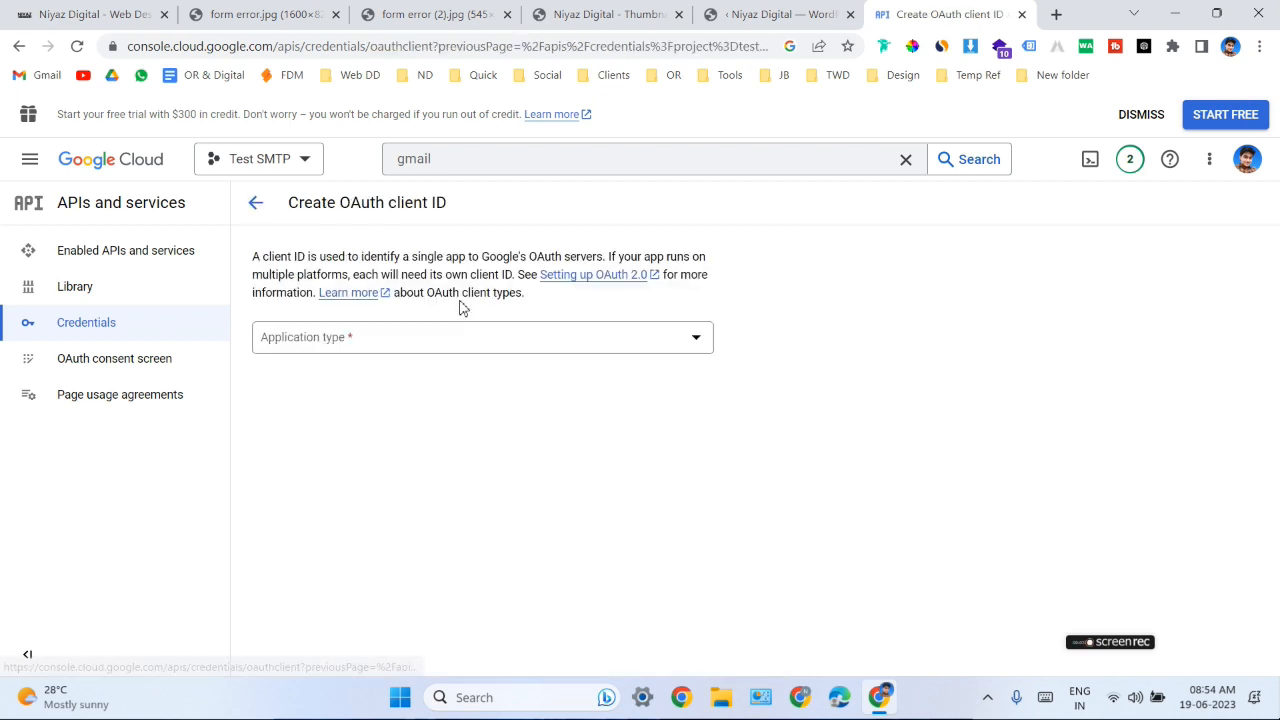
pyautogui.click(460, 345)
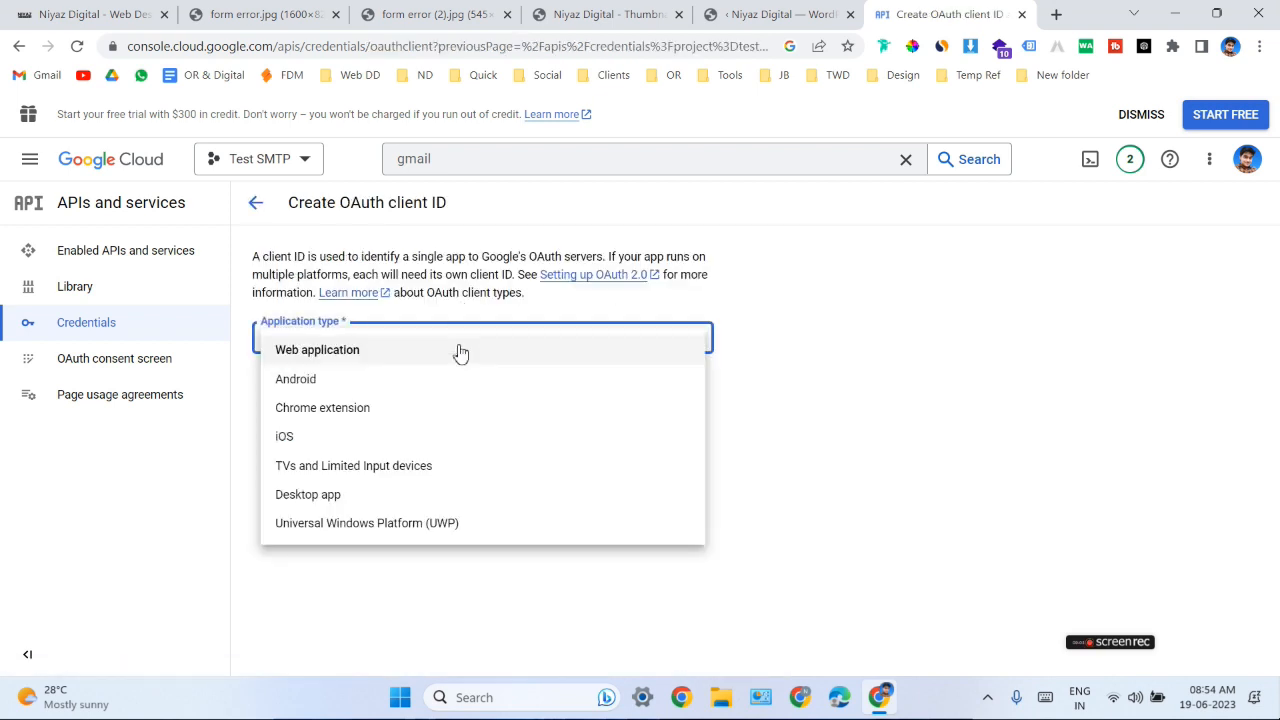
pyautogui.click(423, 355)
pyautogui.press('Tab')
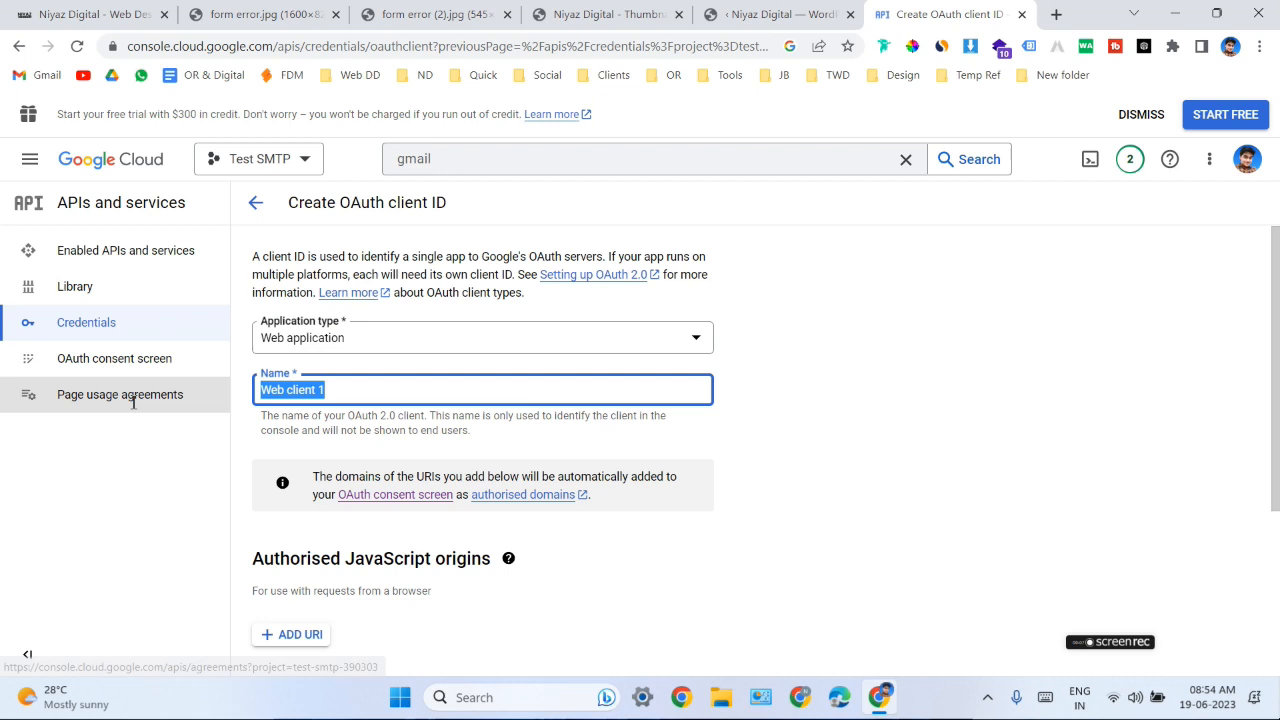
pyautogui.write('TYest SMTP')
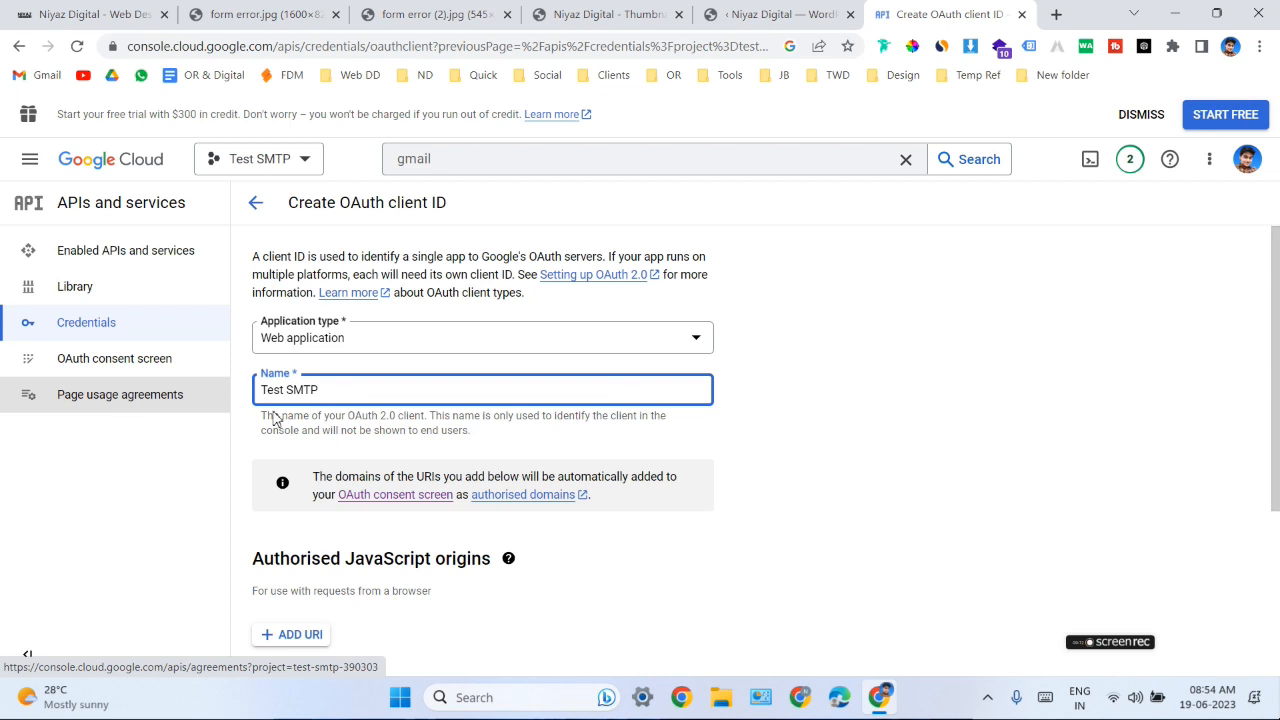
pyautogui.scroll(-2, 277, 420)
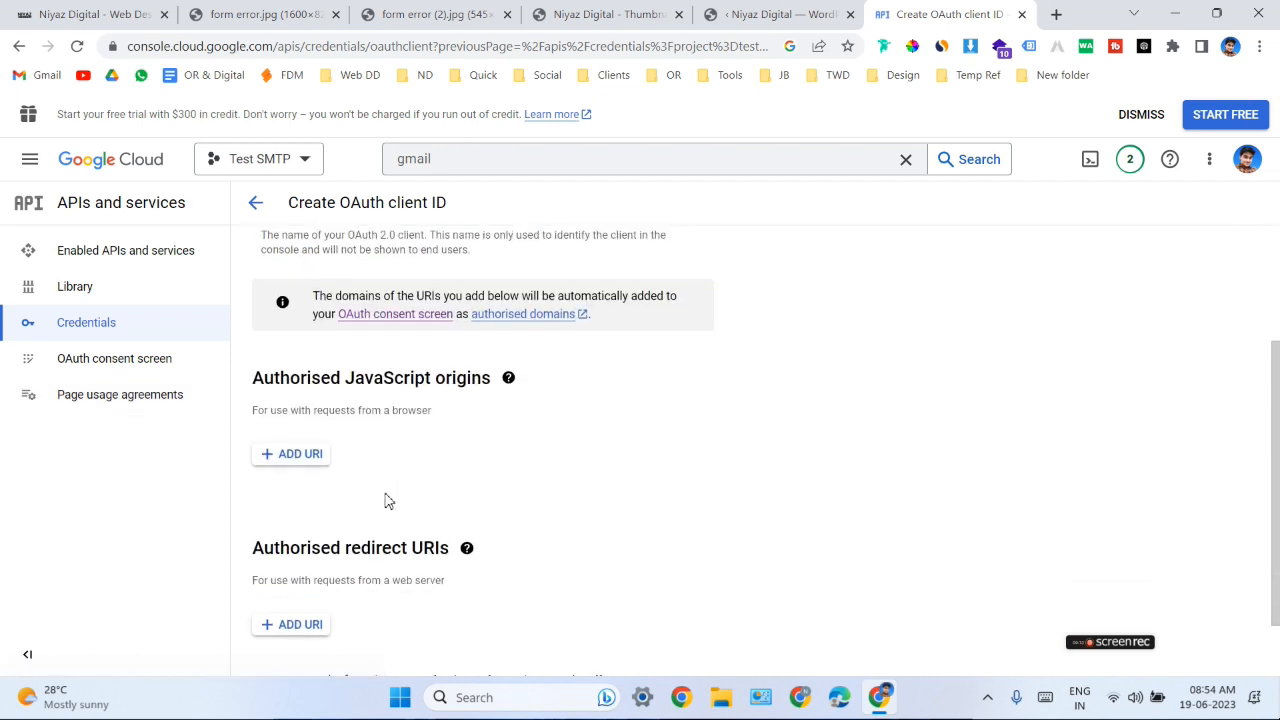
pyautogui.click(289, 456)
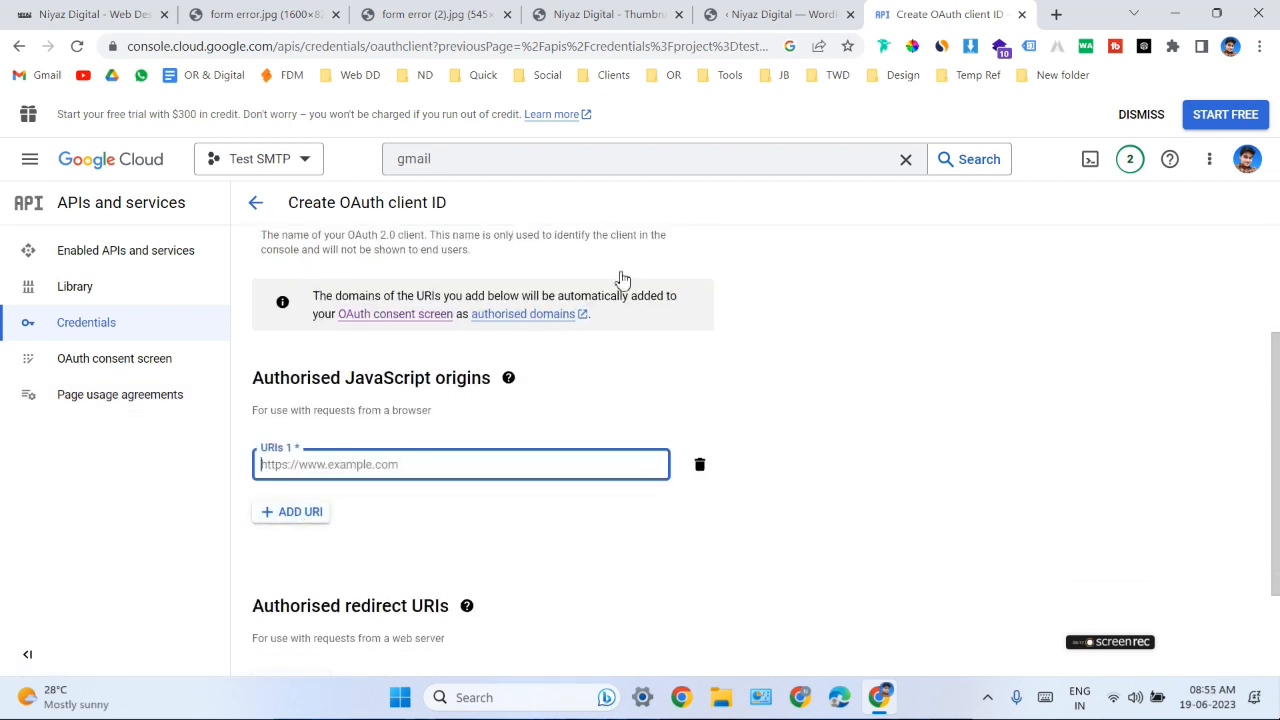
pyautogui.click(790, 12)
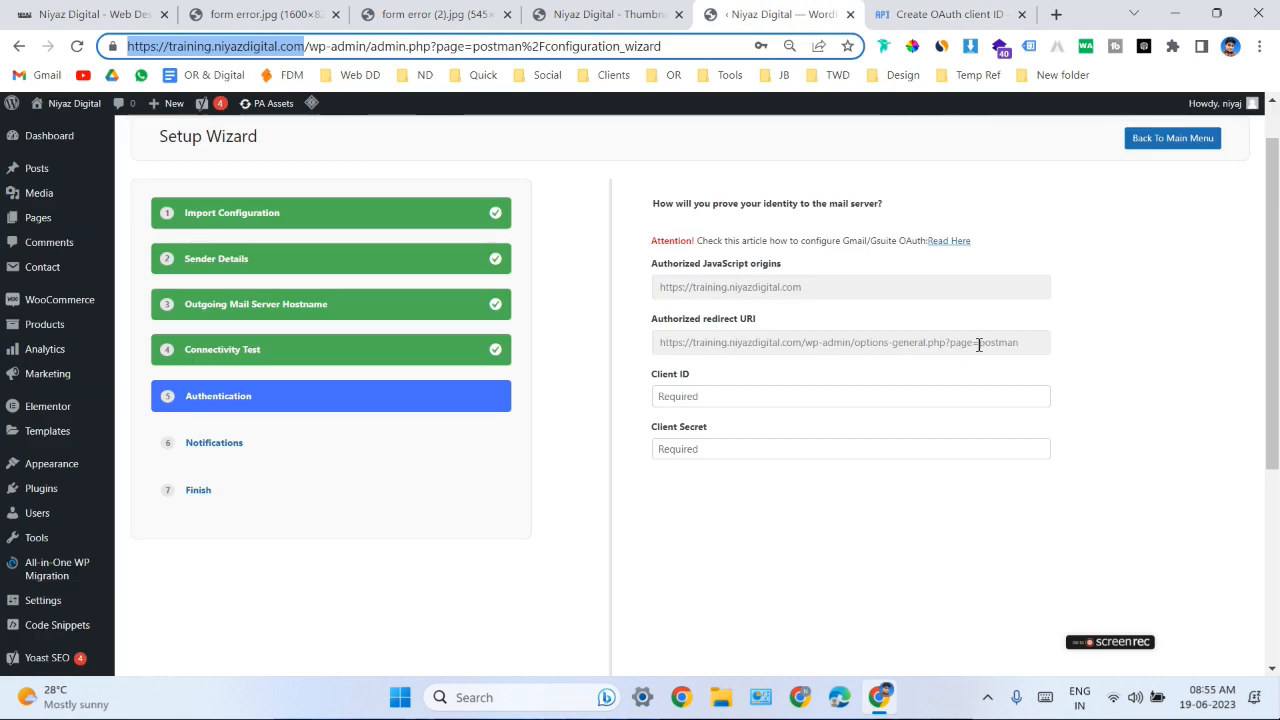
pyautogui.moveTo(1025, 346); pyautogui.dragTo(1000, 340)
pyautogui.moveTo(805, 287); pyautogui.dragTo(651, 286)
pyautogui.hotkey('ctrl', 'c')
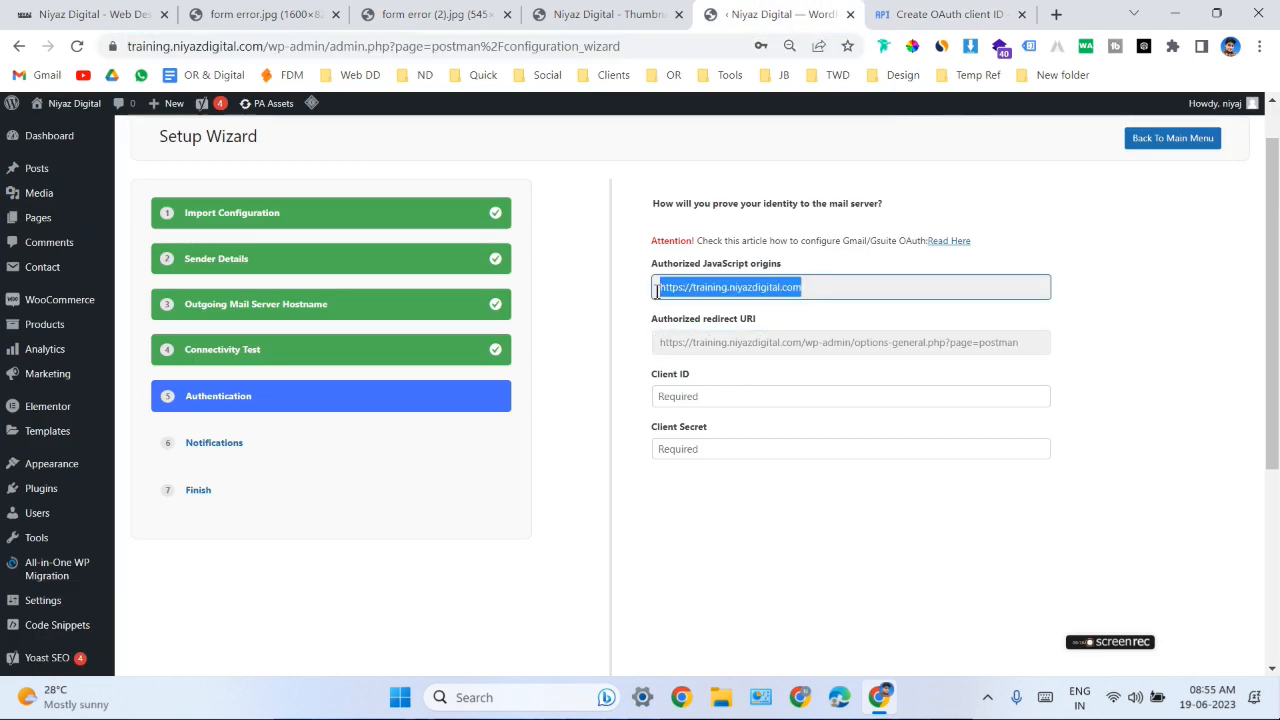
pyautogui.click(945, 14)
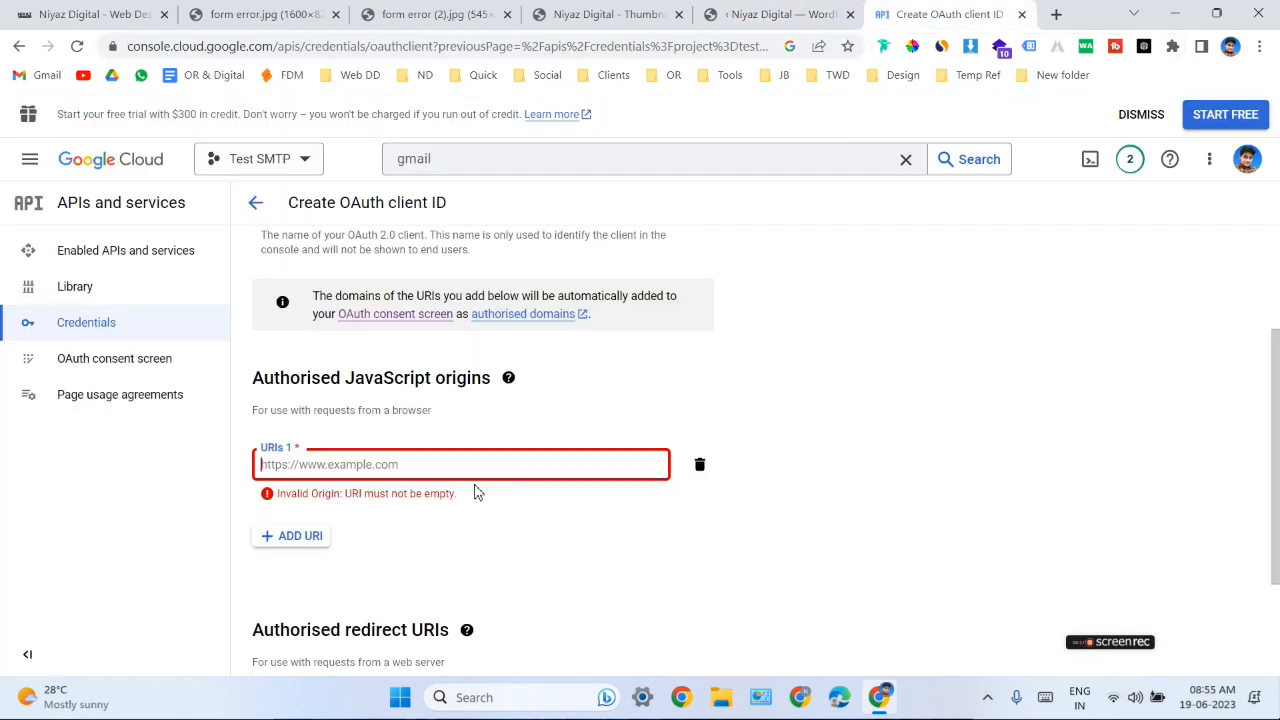
pyautogui.click(366, 464)
pyautogui.hotkey('ctrl', 'v')
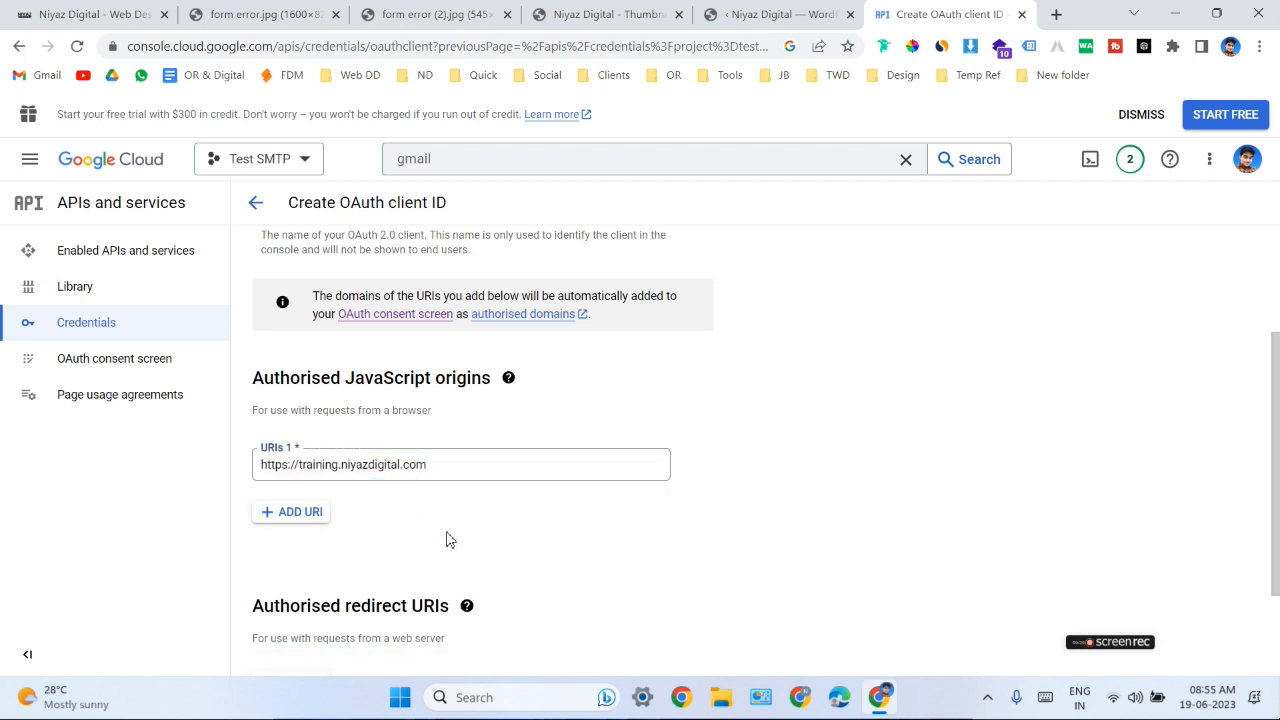
pyautogui.scroll(-2, 572, 519)
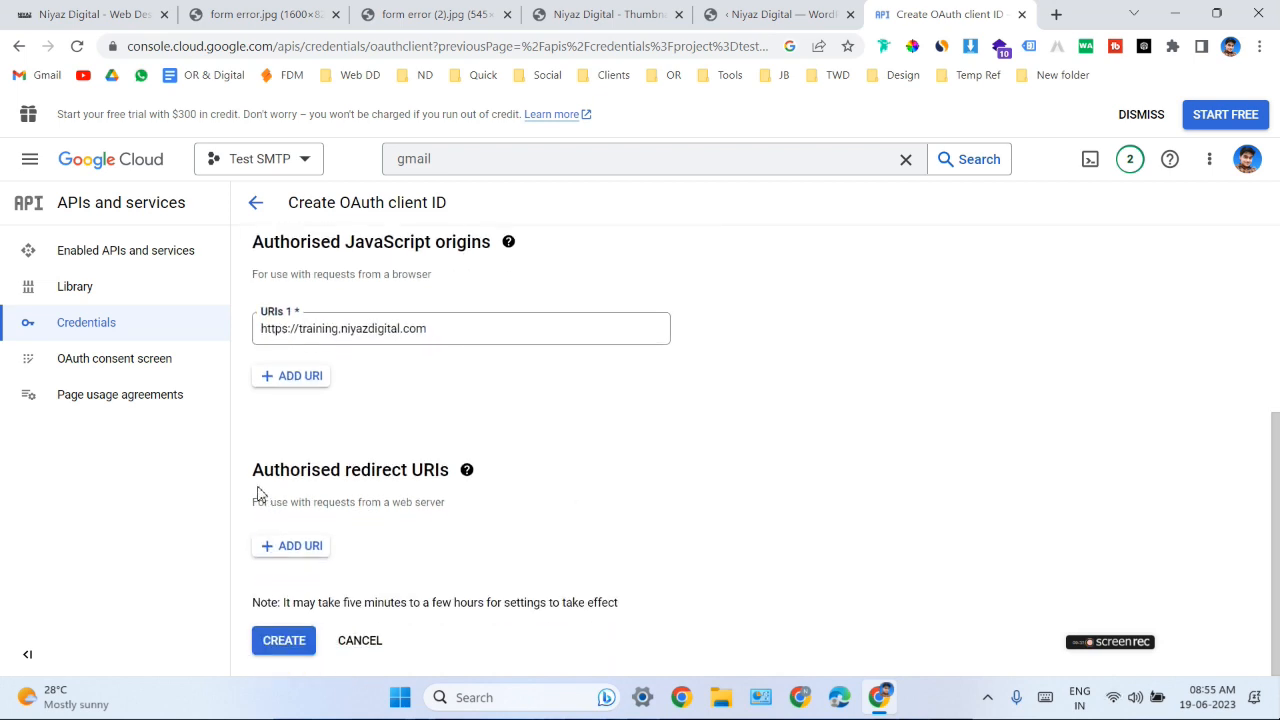
pyautogui.hotkey('ctrl', 'shift', 'Tab')
pyautogui.tripleClick(975, 354)
pyautogui.hotkey('ctrl', 'c')
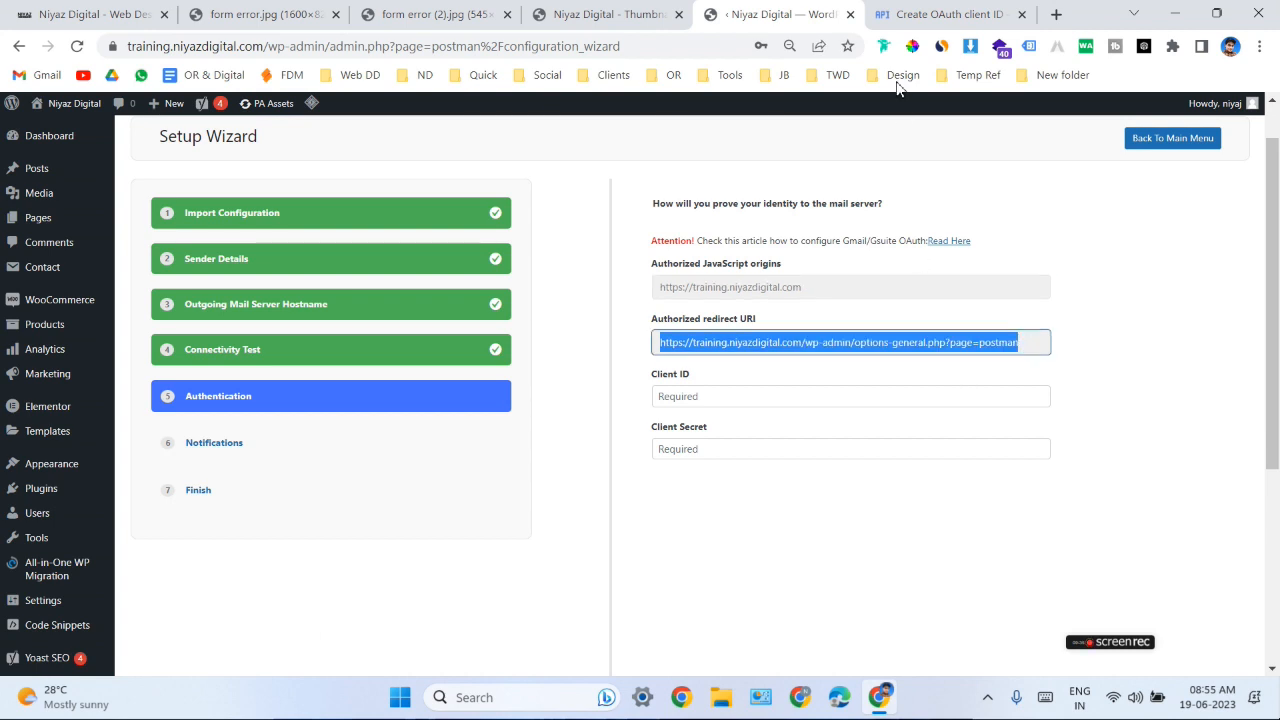
pyautogui.hotkey('ctrl', 'Tab')
pyautogui.click(303, 546)
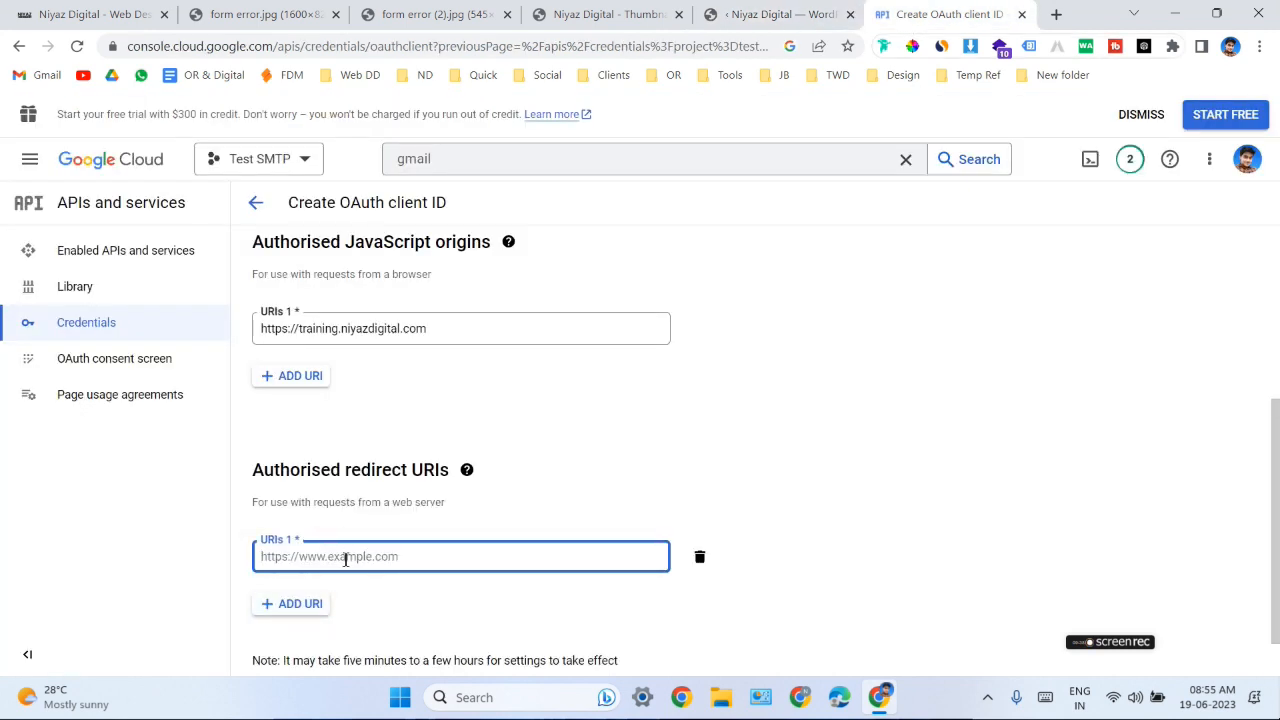
pyautogui.hotkey('ctrl', 'v')
pyautogui.click(504, 624)
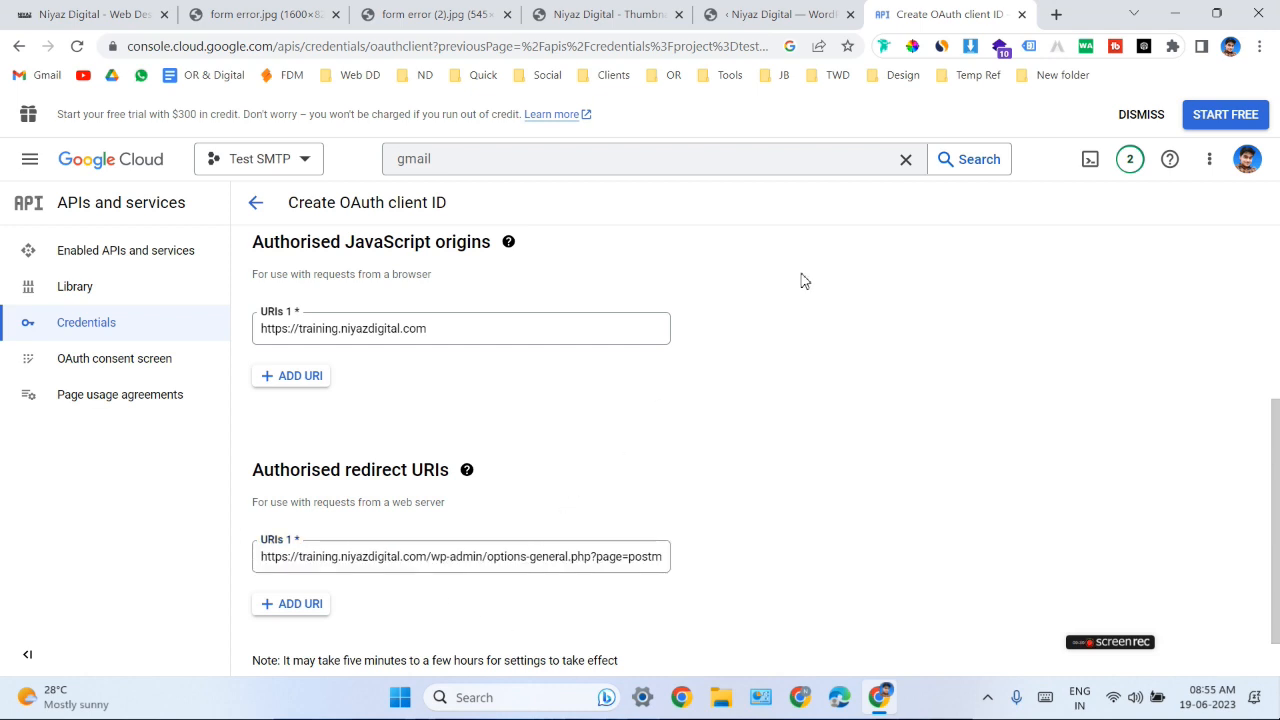
# - Review the client's name and application type, and compare its origin and redirect URIs with those in the Setup Wizard
pyautogui.scroll(-1, 655, 381)
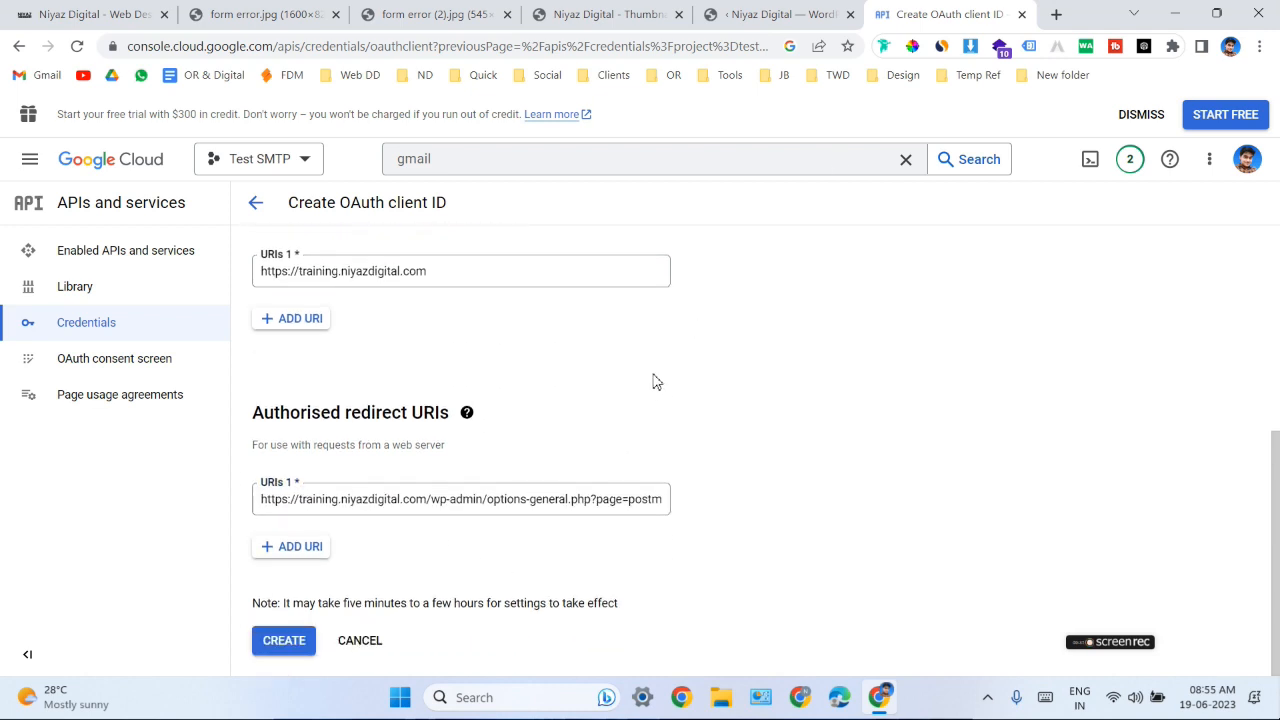
pyautogui.scroll(4, 652, 383)
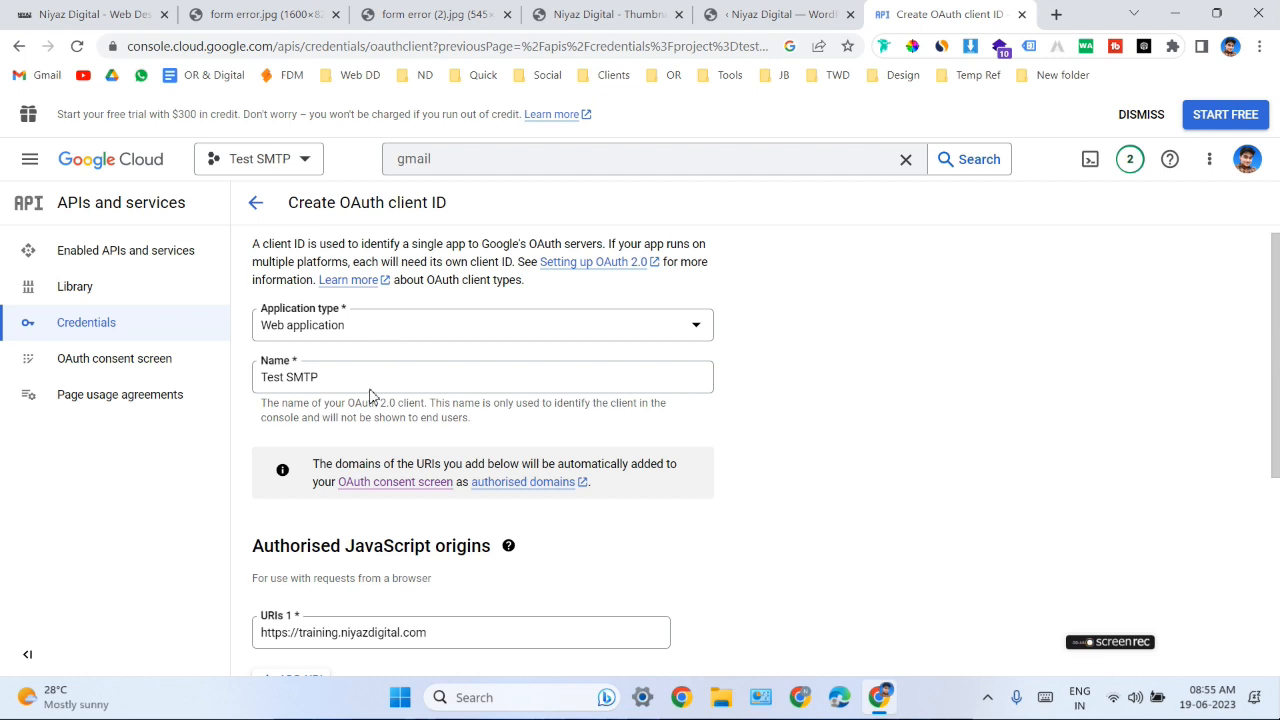
pyautogui.scroll(-3, 407, 377)
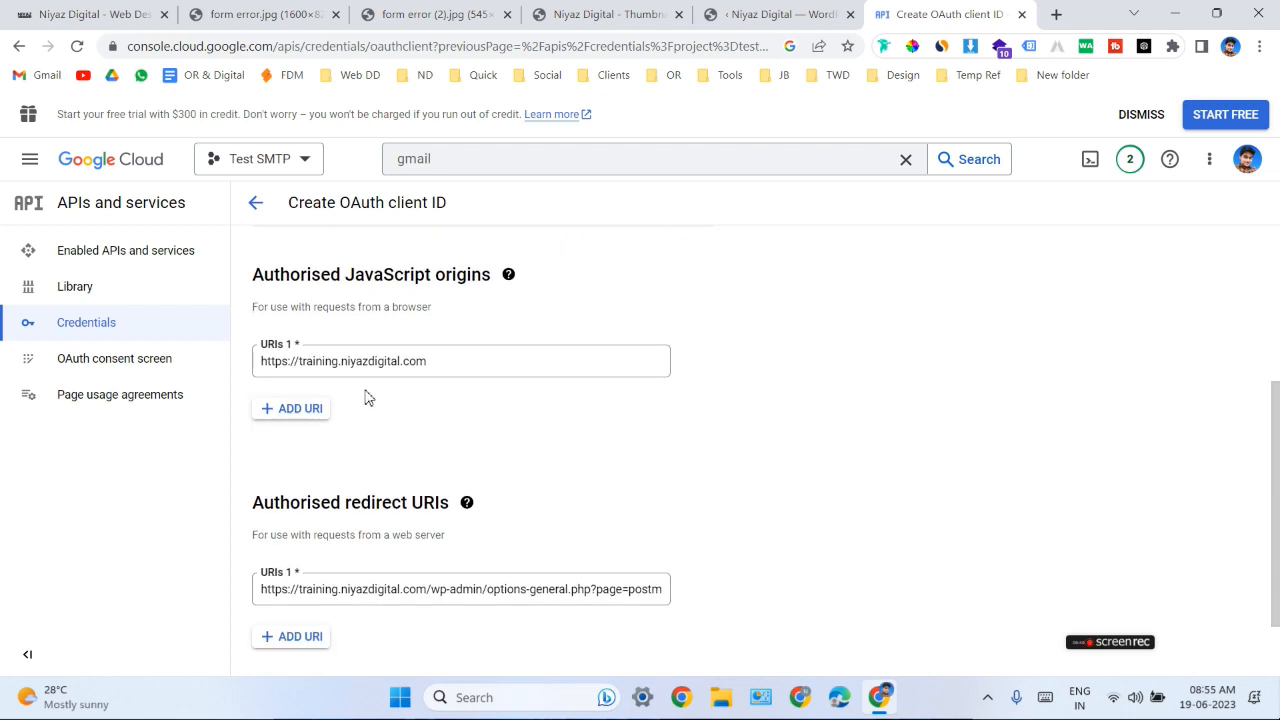
pyautogui.click(770, 16)
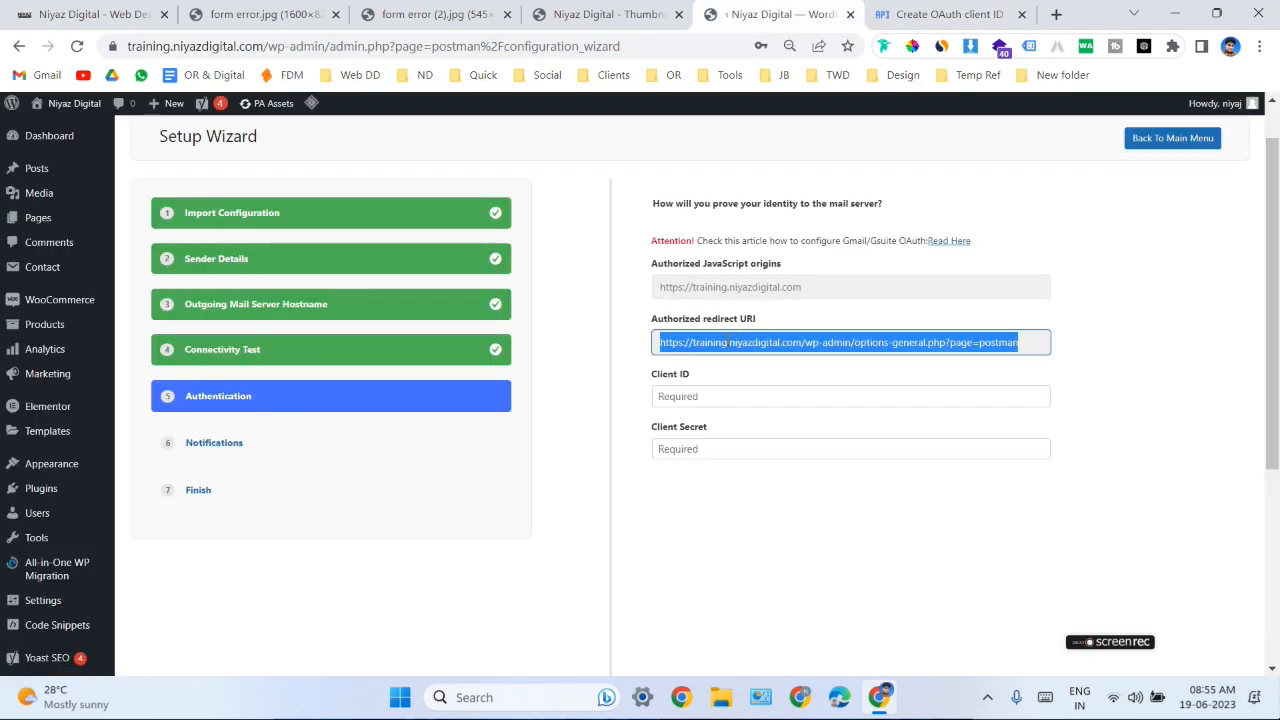
pyautogui.click(810, 286)
pyautogui.click(940, 14)
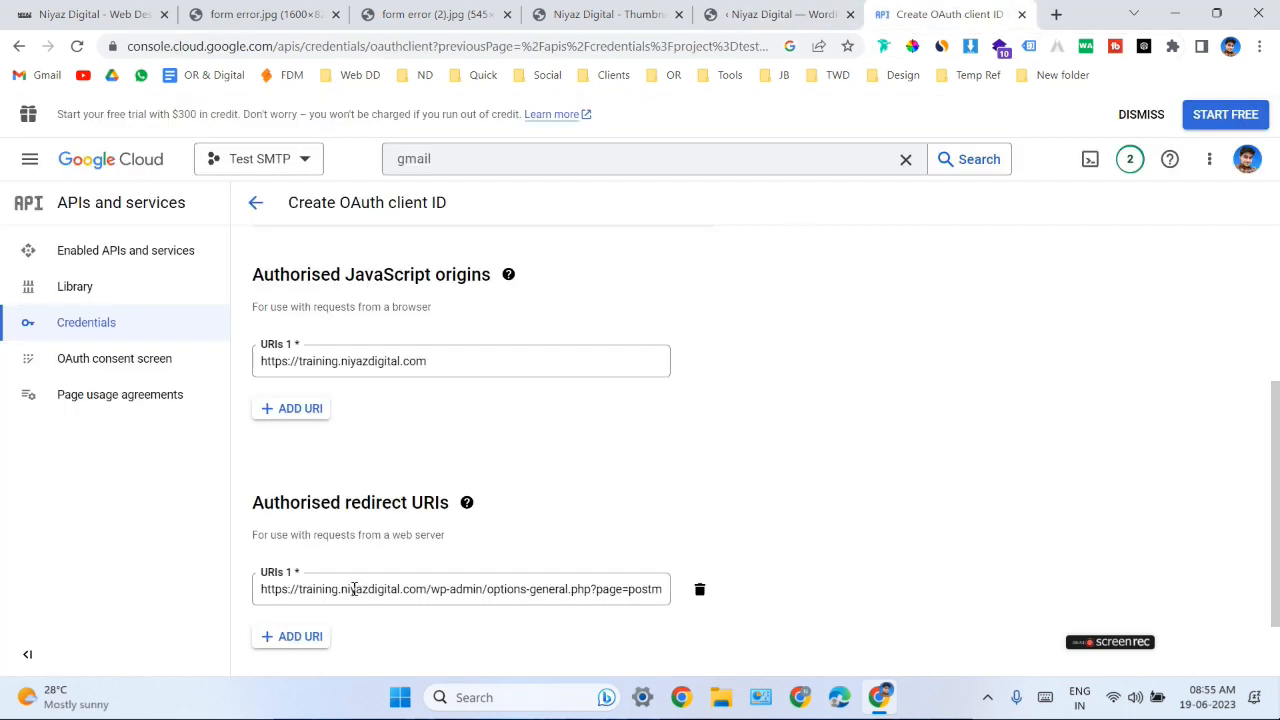
pyautogui.click(762, 14)
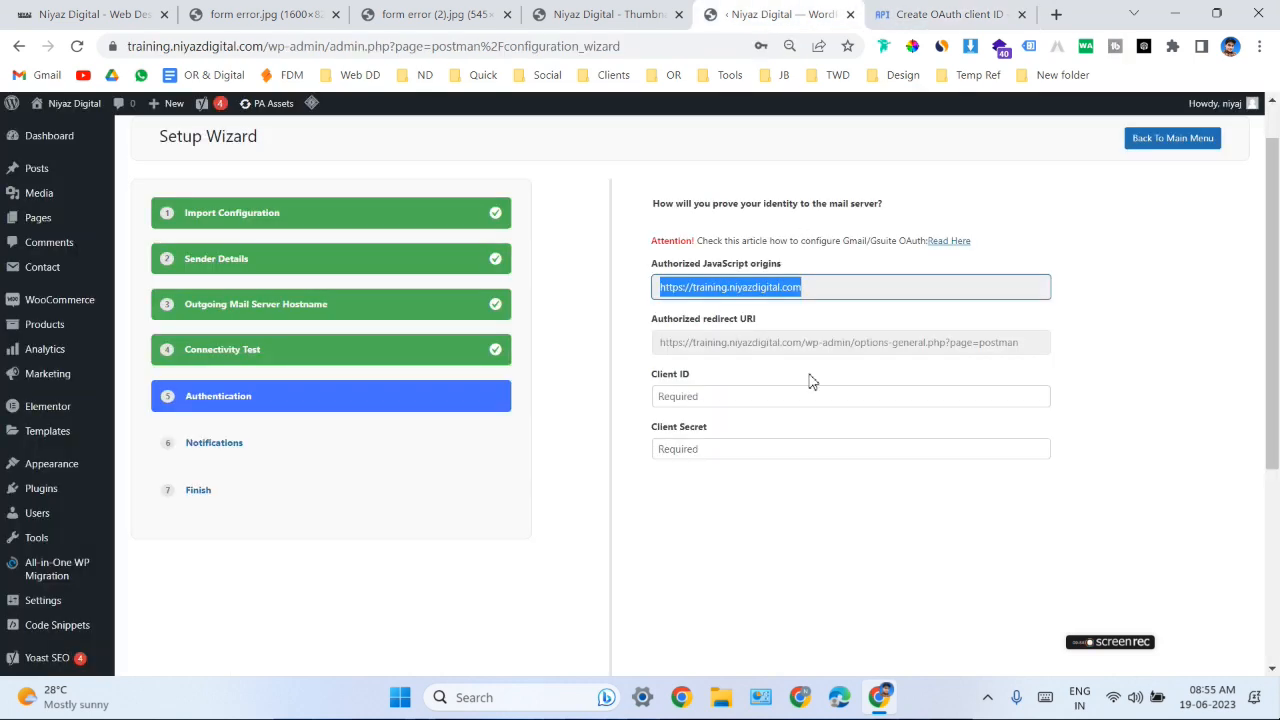
pyautogui.click(940, 14)
pyautogui.scroll(-2, 534, 409)
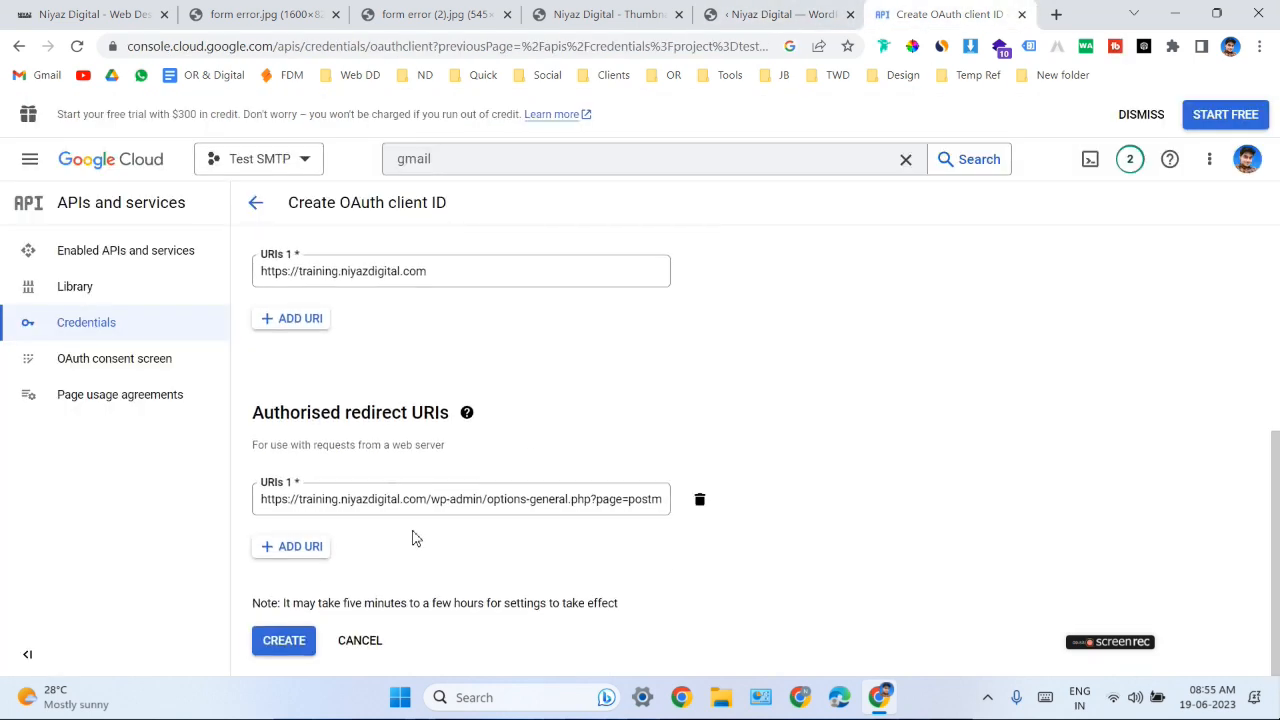
# - Create the OAuth client and download its credentials as a JSON file
pyautogui.click(293, 644)
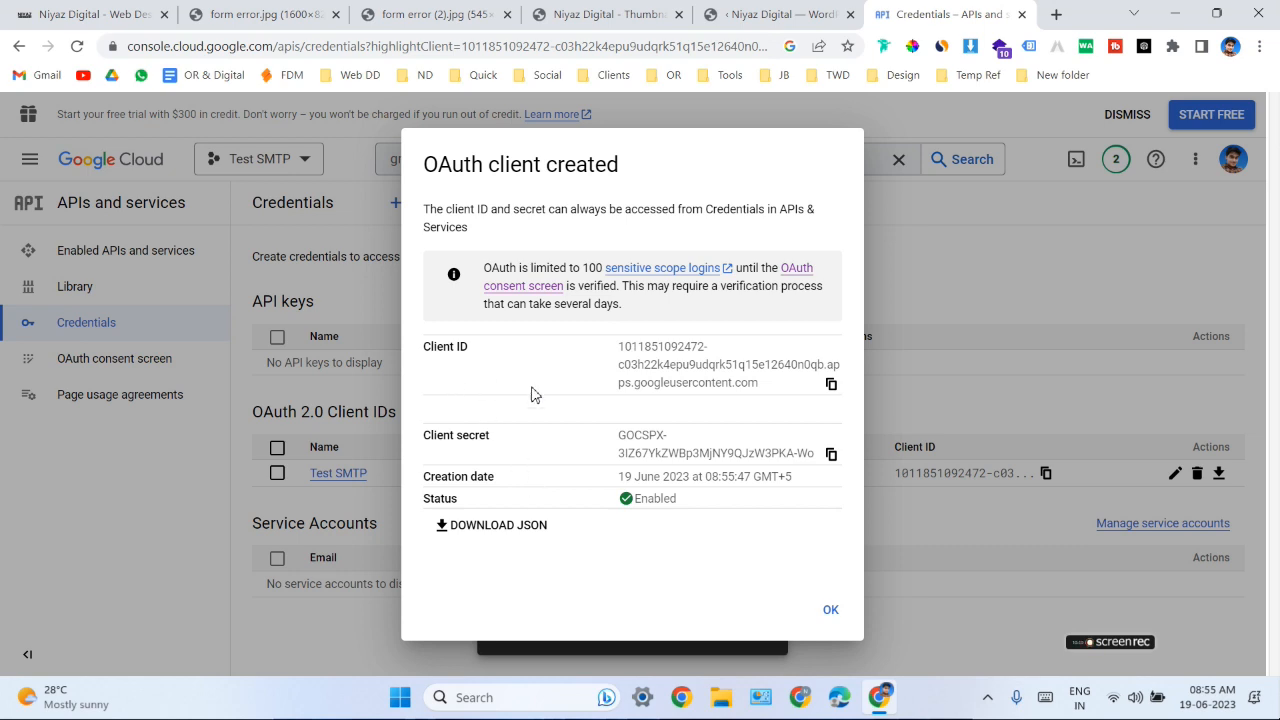
pyautogui.click(503, 537)
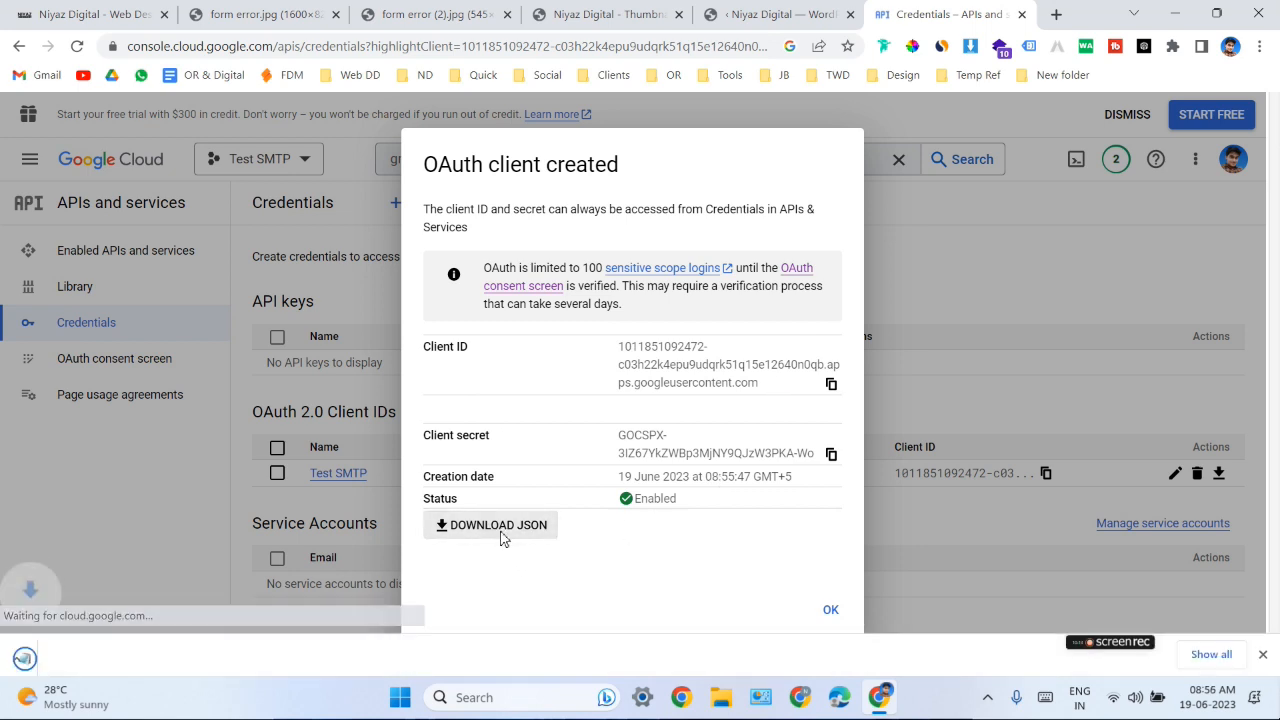
# - Copy the new OAuth client's client ID and client secret into the matching fields of the Post SMTP Setup Wizard's Authentication stage
pyautogui.click(831, 358)
pyautogui.click(780, 14)
pyautogui.click(750, 397)
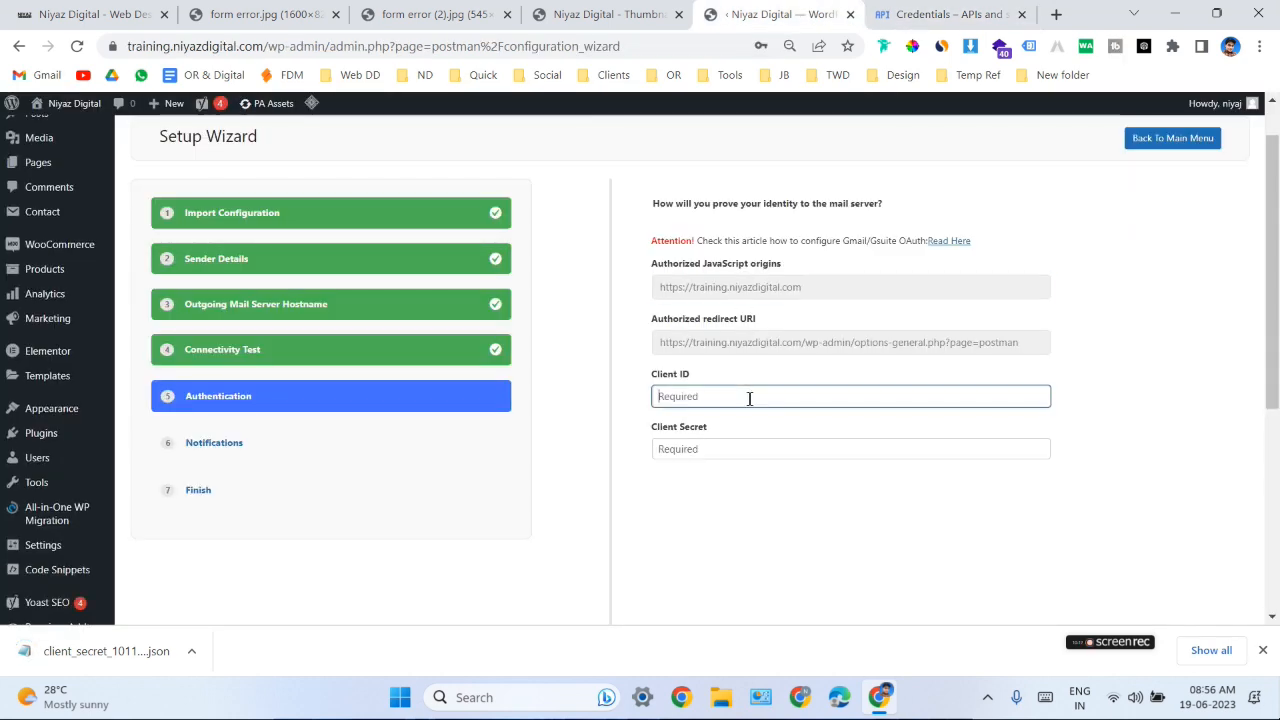
pyautogui.hotkey('ctrl', 'v')
pyautogui.click(940, 14)
pyautogui.click(831, 428)
pyautogui.hotkey('ctrl', 'shift', 'Tab')
pyautogui.click(735, 450)
pyautogui.hotkey('ctrl', 'v')
pyautogui.scroll(-3, 930, 495)
pyautogui.scroll(3, 918, 501)
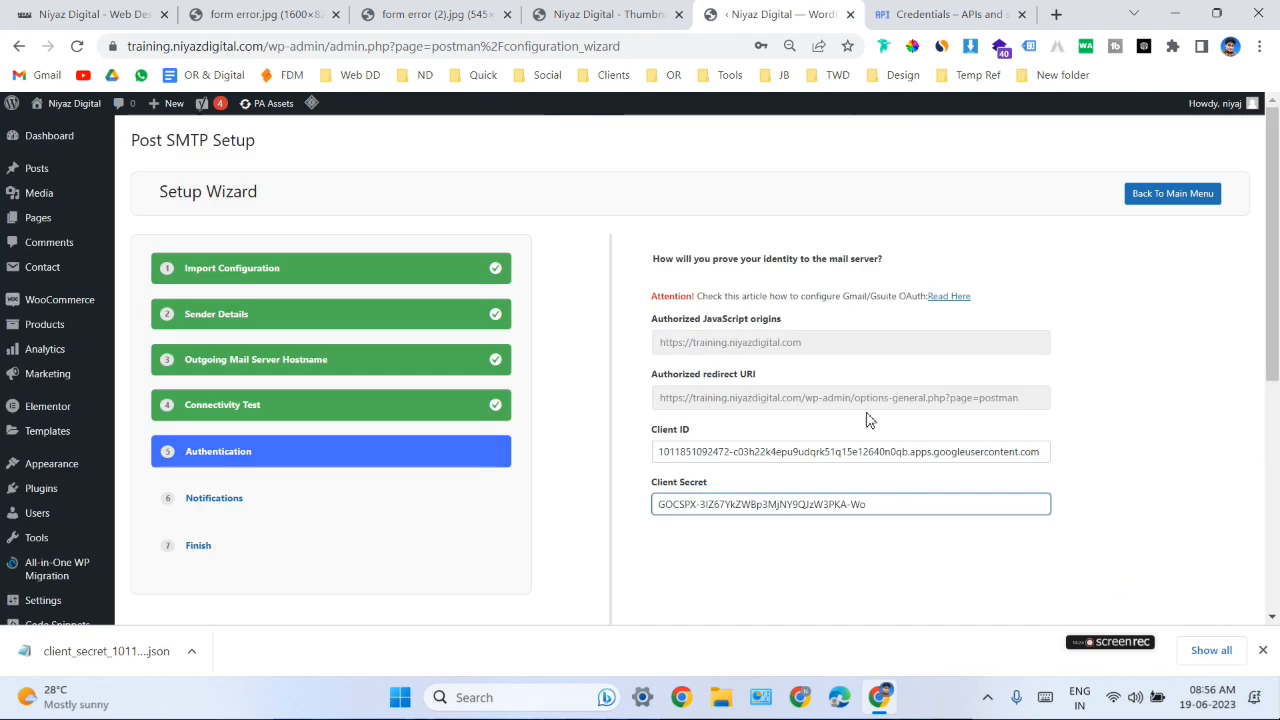
# - Switch to Google Cloud, dismiss the OAuth client created dialog and open the Test SMTP client's details from the Credentials page
pyautogui.hotkey('ctrl', 'Tab')
pyautogui.click(830, 583)
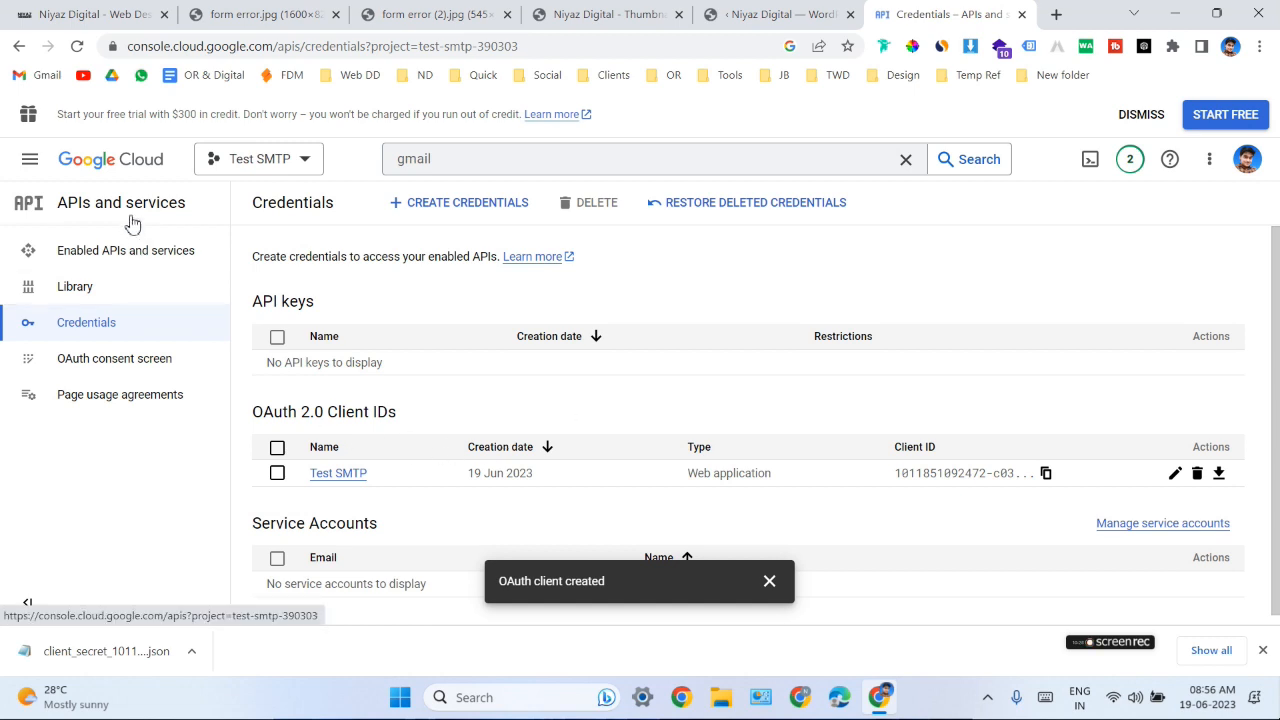
pyautogui.click(262, 163)
pyautogui.click(403, 280)
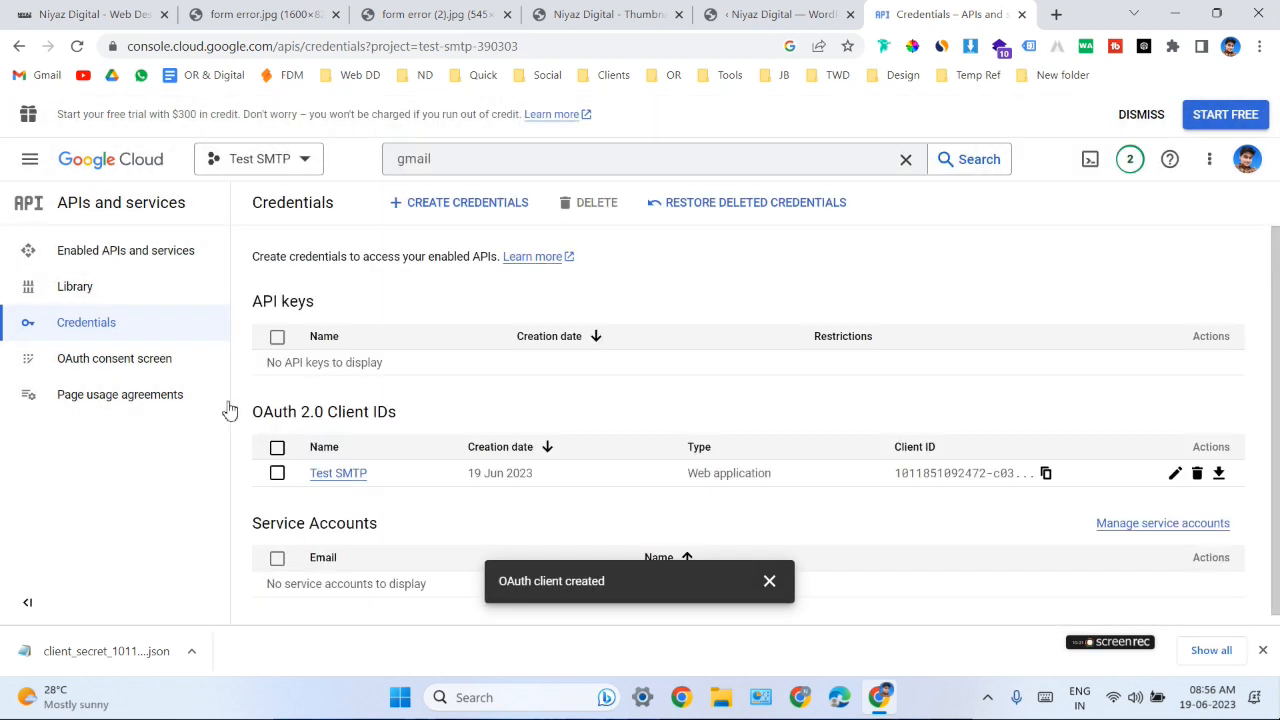
pyautogui.click(343, 475)
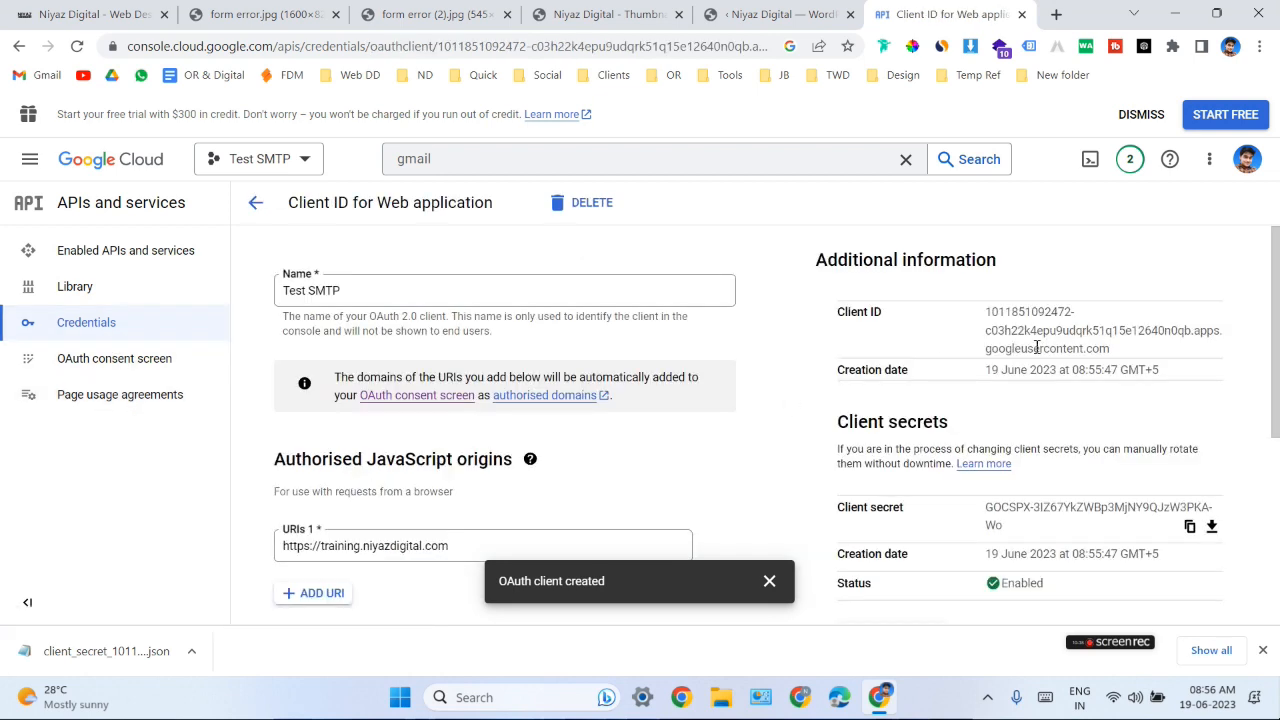
# - Examine the OAuth client's client ID and client secret, and compare them with the credentials entered in the Post SMTP Setup Wizard
pyautogui.moveTo(985, 312); pyautogui.dragTo(1148, 355)
pyautogui.click(1100, 345)
pyautogui.scroll(-3, 1046, 350)
pyautogui.scroll(1, 1046, 350)
pyautogui.moveTo(987, 327); pyautogui.dragTo(1018, 347)
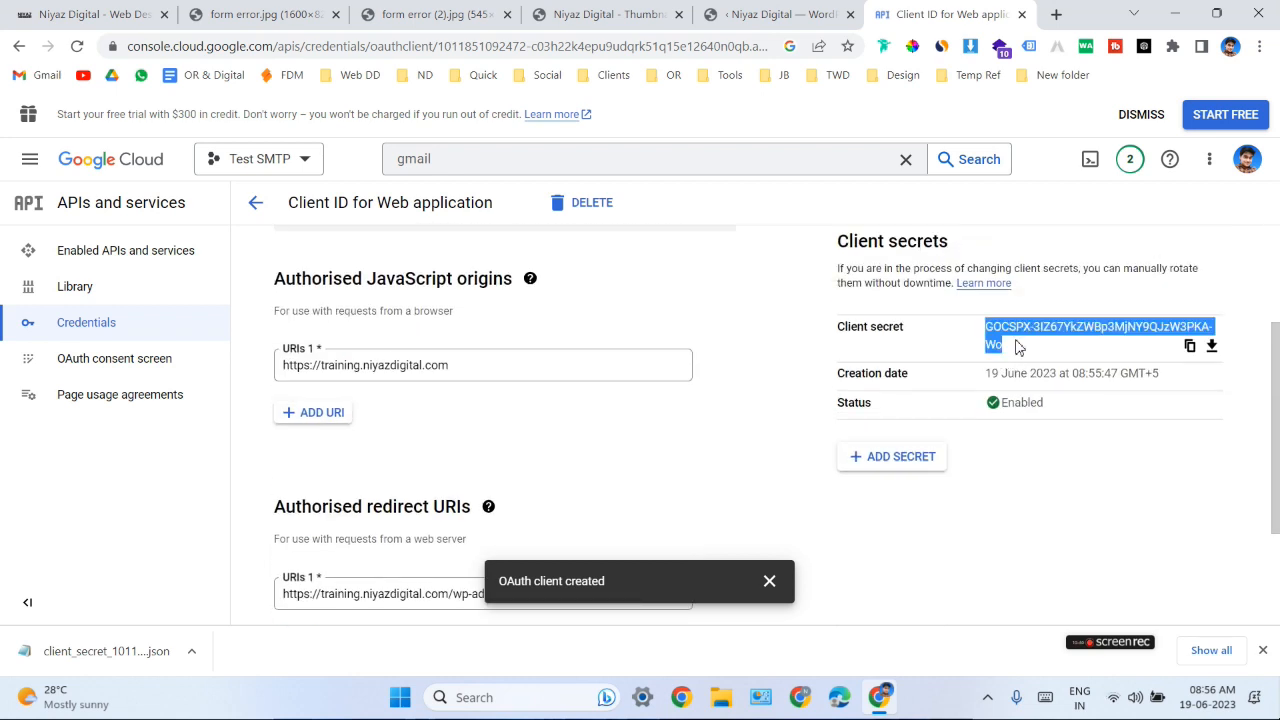
pyautogui.click(1018, 350)
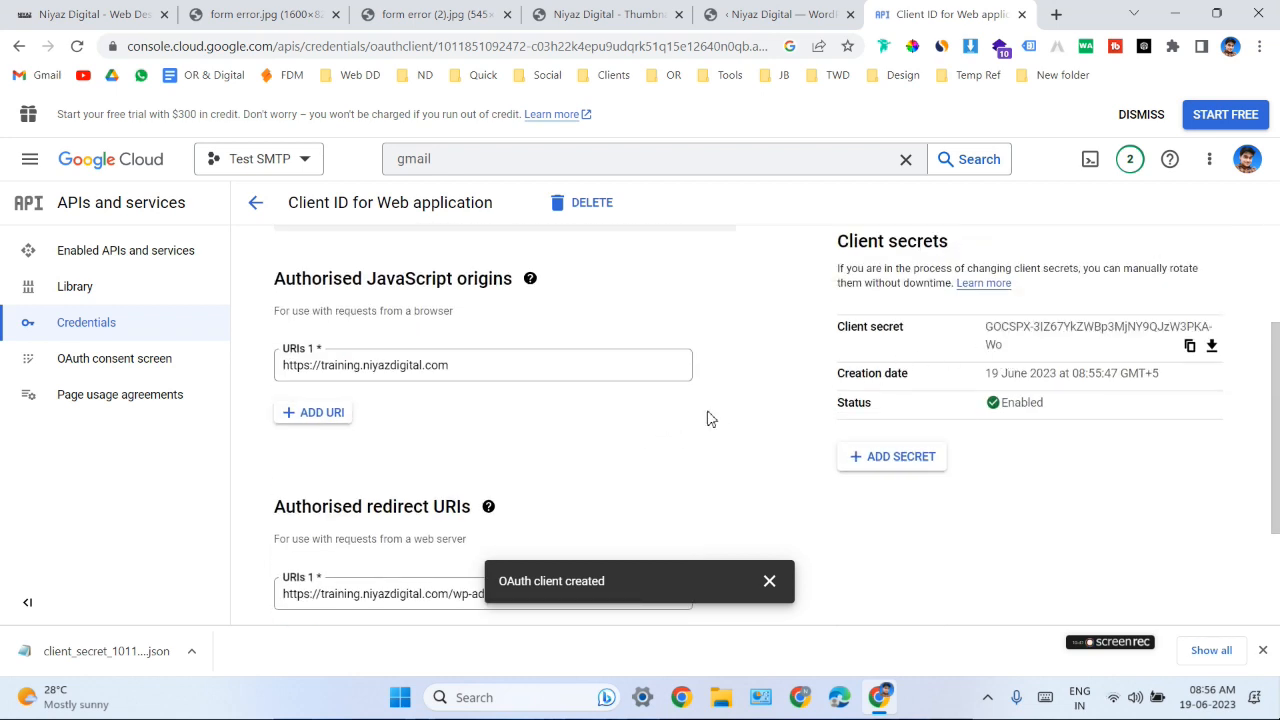
pyautogui.scroll(2, 695, 410)
pyautogui.click(775, 14)
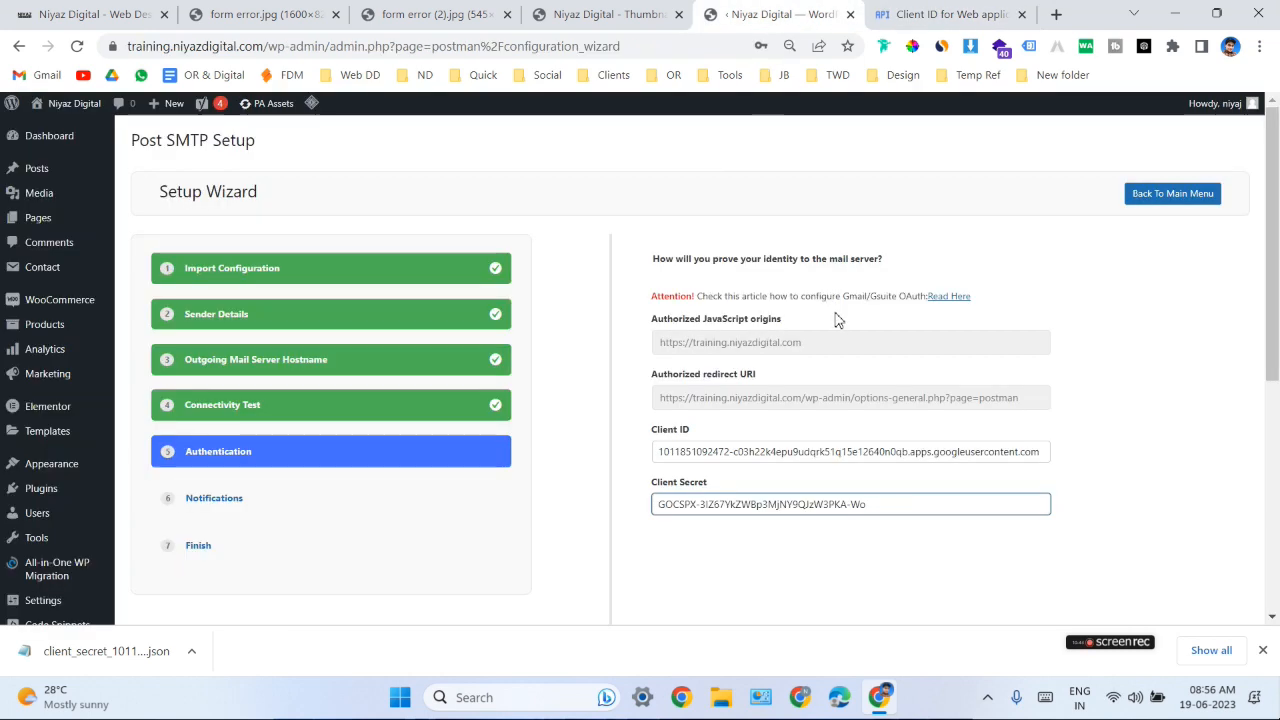
pyautogui.click(945, 14)
pyautogui.scroll(-1, 958, 403)
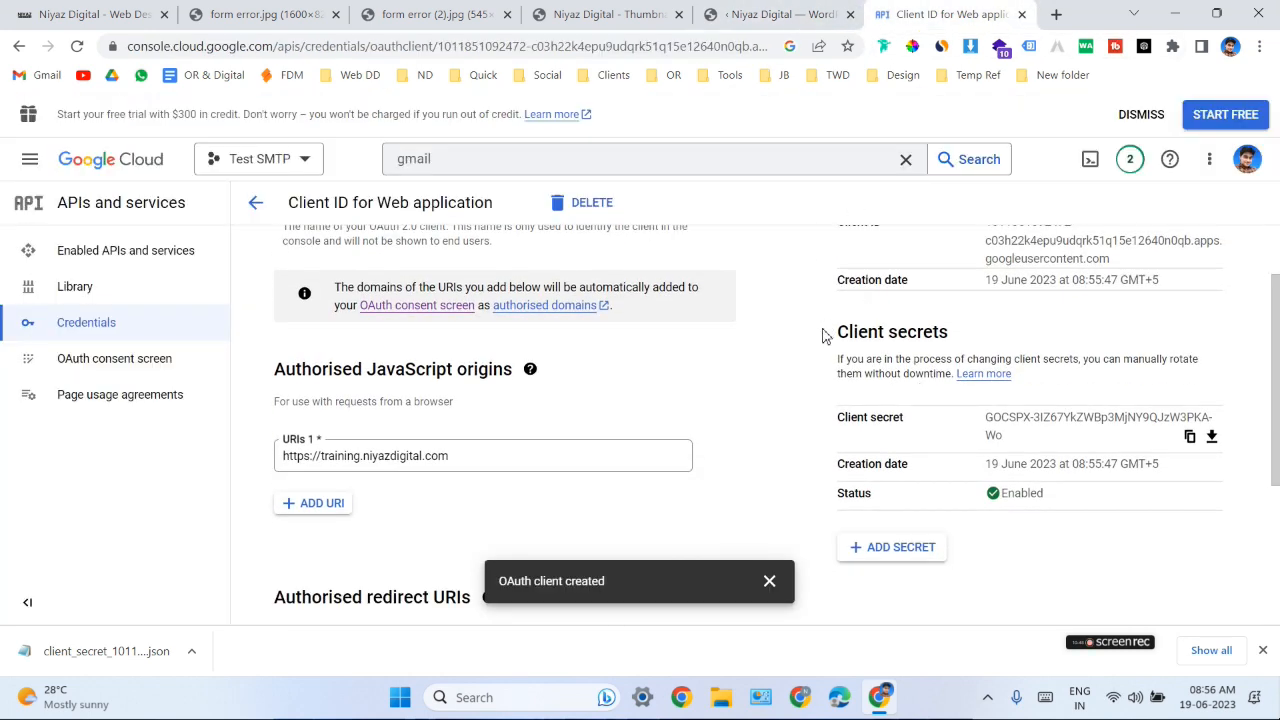
pyautogui.click(776, 15)
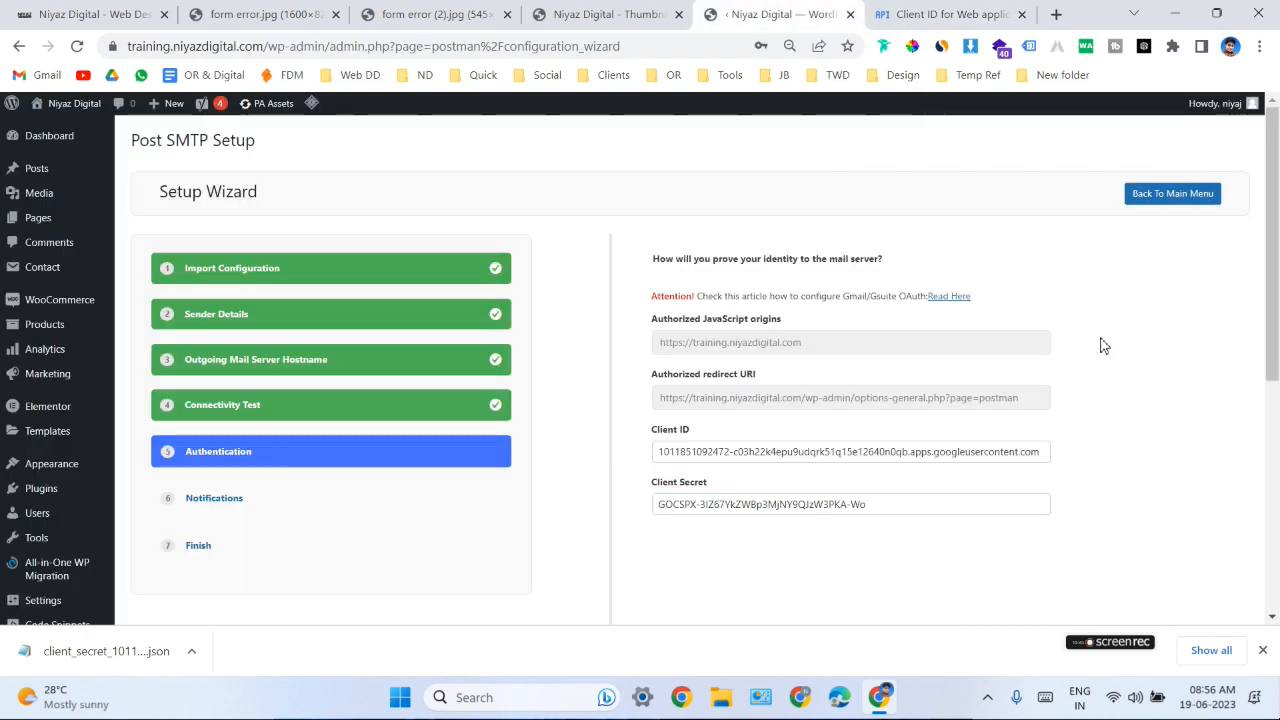
# - Accept the wizard's authentication details and choose Admin Email as the service for failed-delivery notifications, leaving the Chrome extension disabled
pyautogui.scroll(-10, 1120, 350)
pyautogui.click(1222, 563)
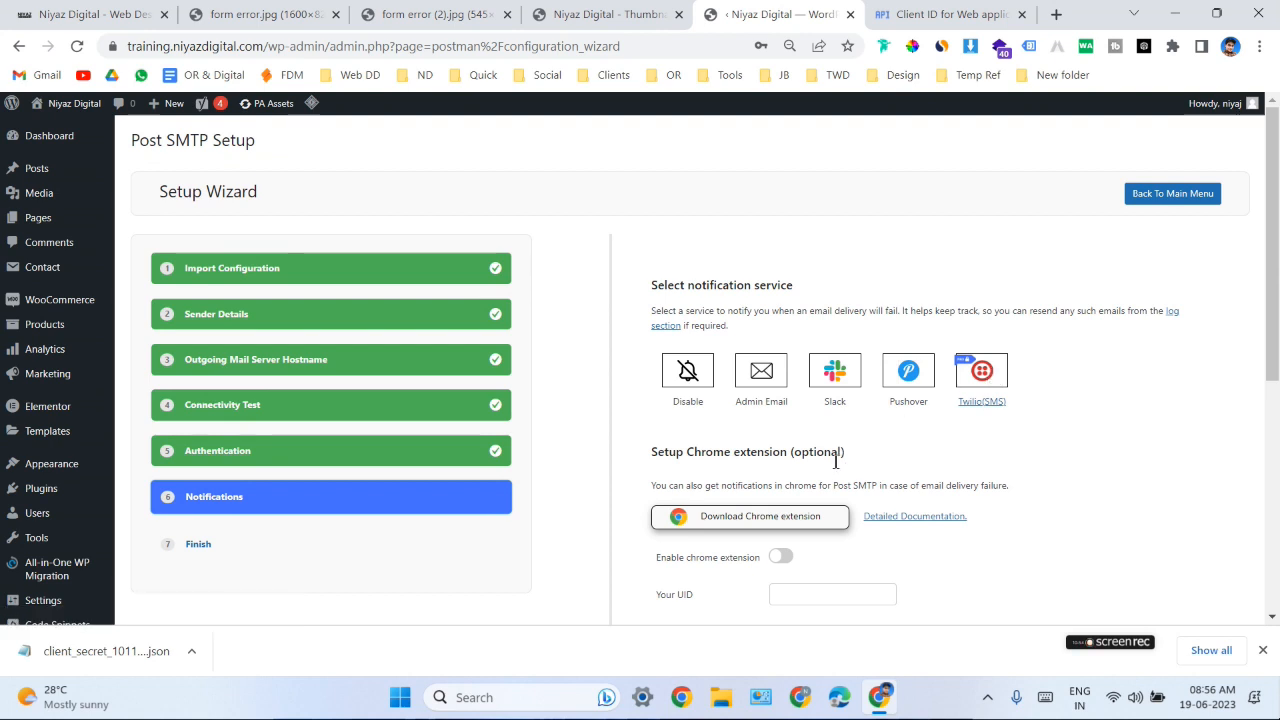
pyautogui.click(761, 375)
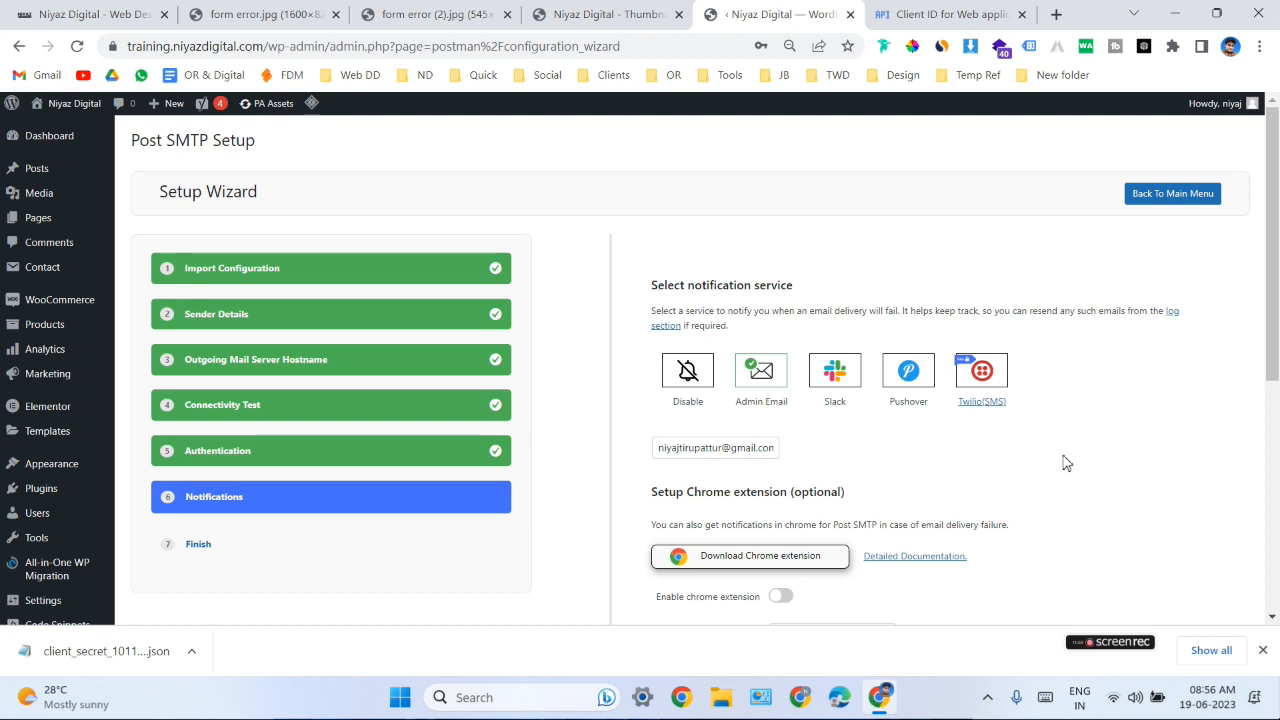
pyautogui.scroll(-3, 1048, 456)
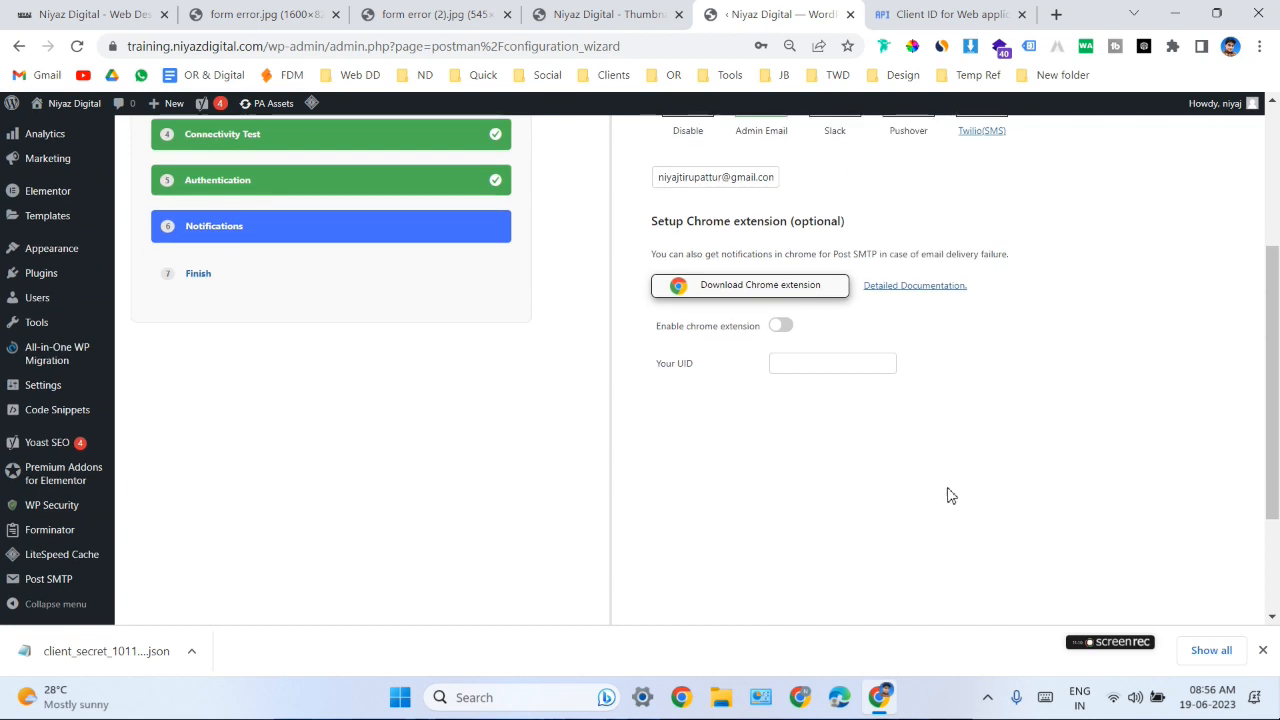
pyautogui.scroll(1, 948, 491)
pyautogui.scroll(-5, 948, 332)
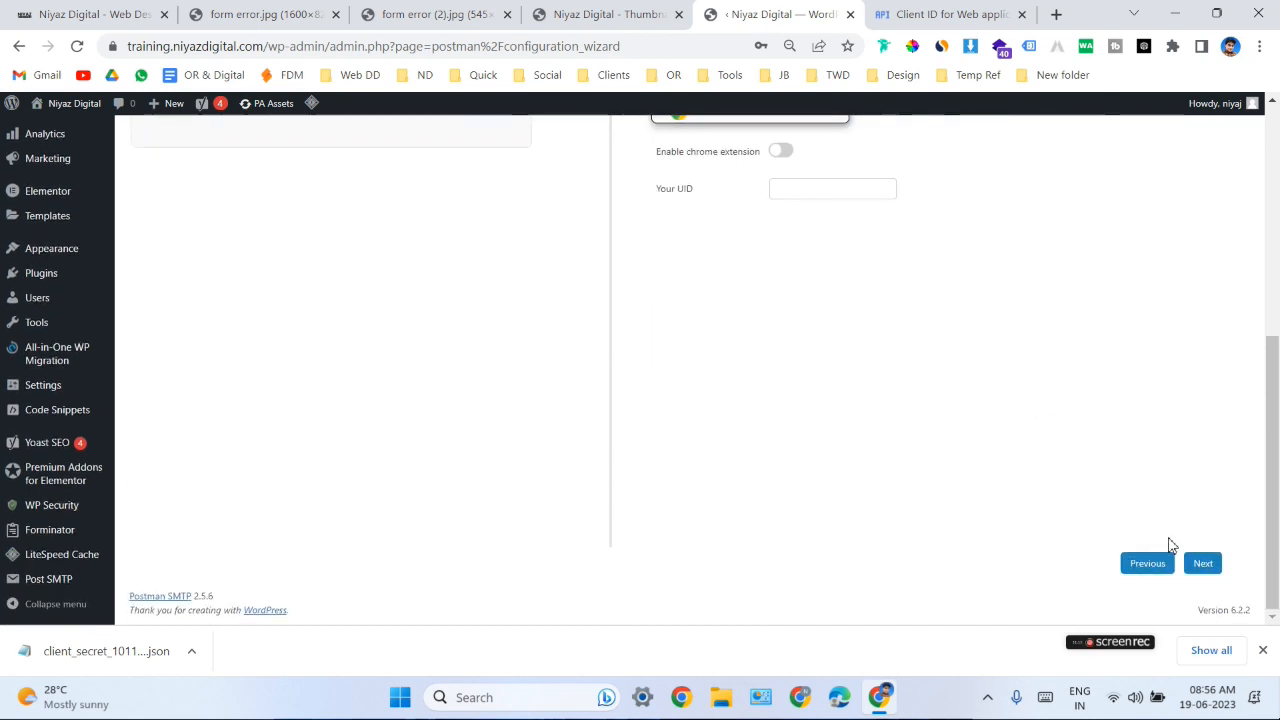
pyautogui.click(1195, 563)
# - Review the wizard's final stage, dismiss the browser's offer to save the password, and finish the wizard to save the settings
pyautogui.scroll(-4, 1084, 463)
pyautogui.scroll(2, 1084, 463)
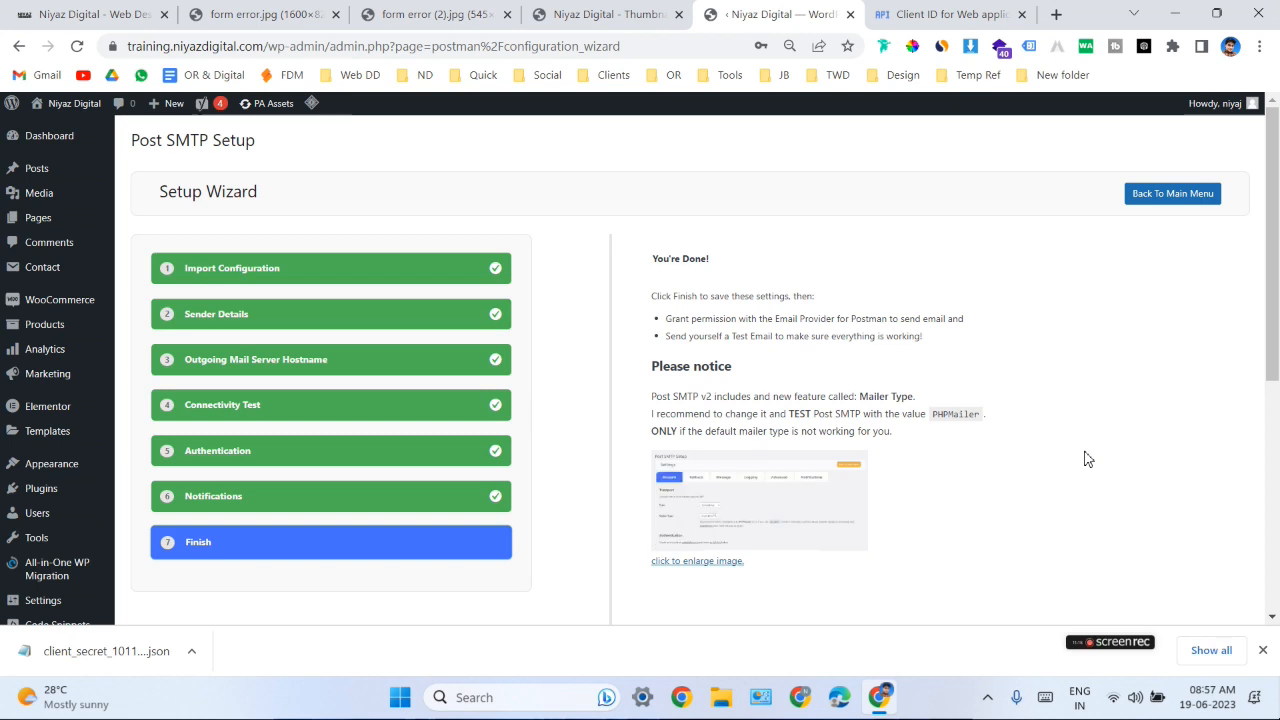
pyautogui.scroll(-4, 1084, 462)
pyautogui.scroll(4, 1084, 463)
pyautogui.scroll(-3, 1056, 485)
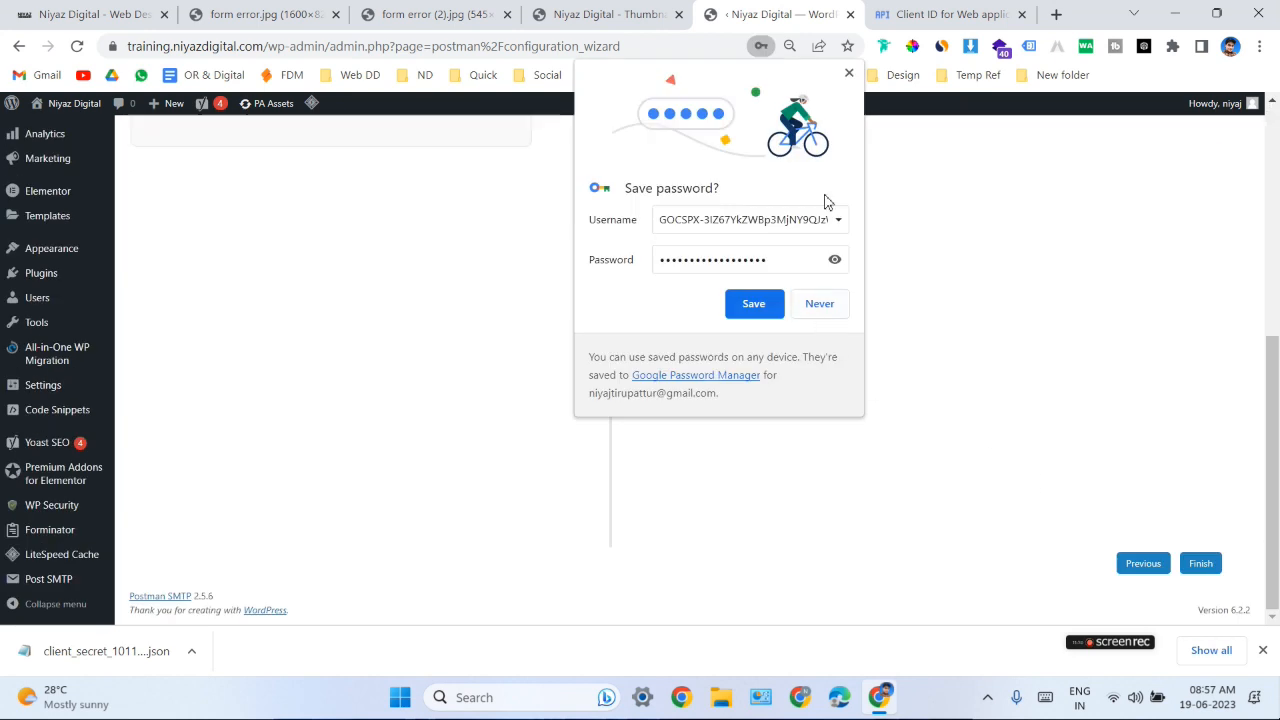
pyautogui.click(848, 74)
pyautogui.click(1205, 565)
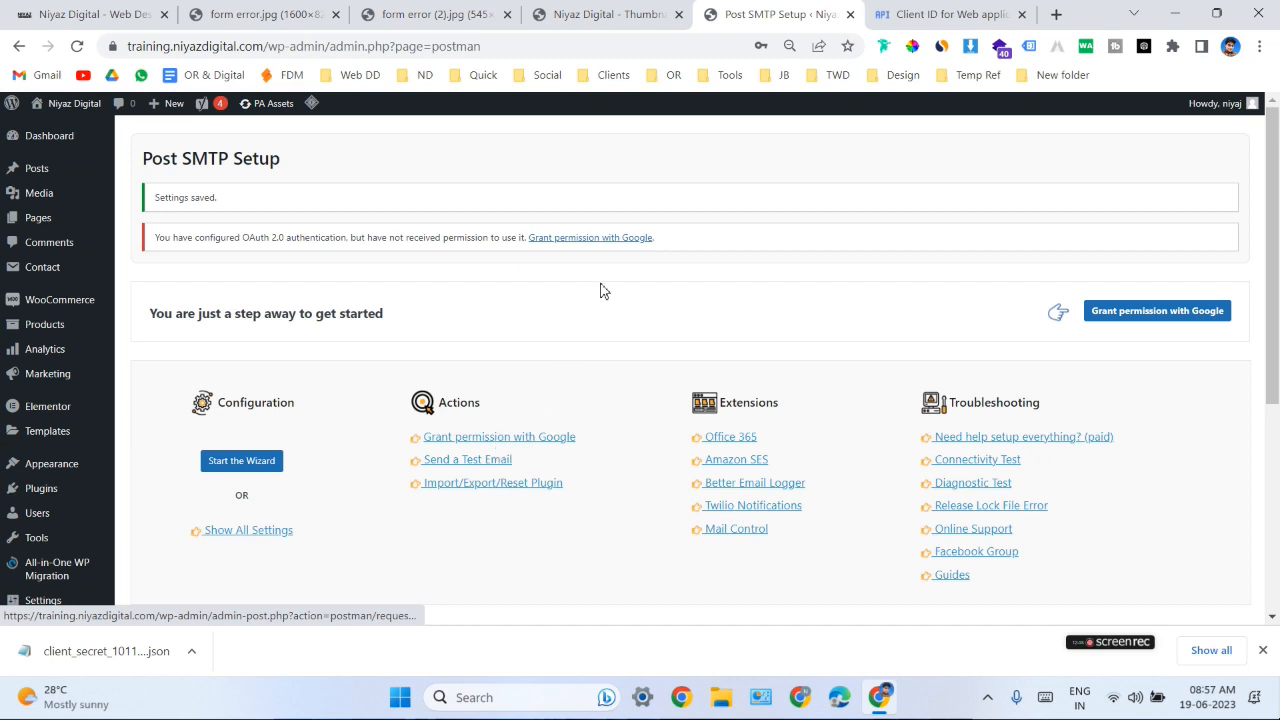
# - Grant Post SMTP permission with Google using the listed Gmail account, proceeding past the unverified-app warning and allowing niyazdigital.com Gmail access
pyautogui.click(495, 440)
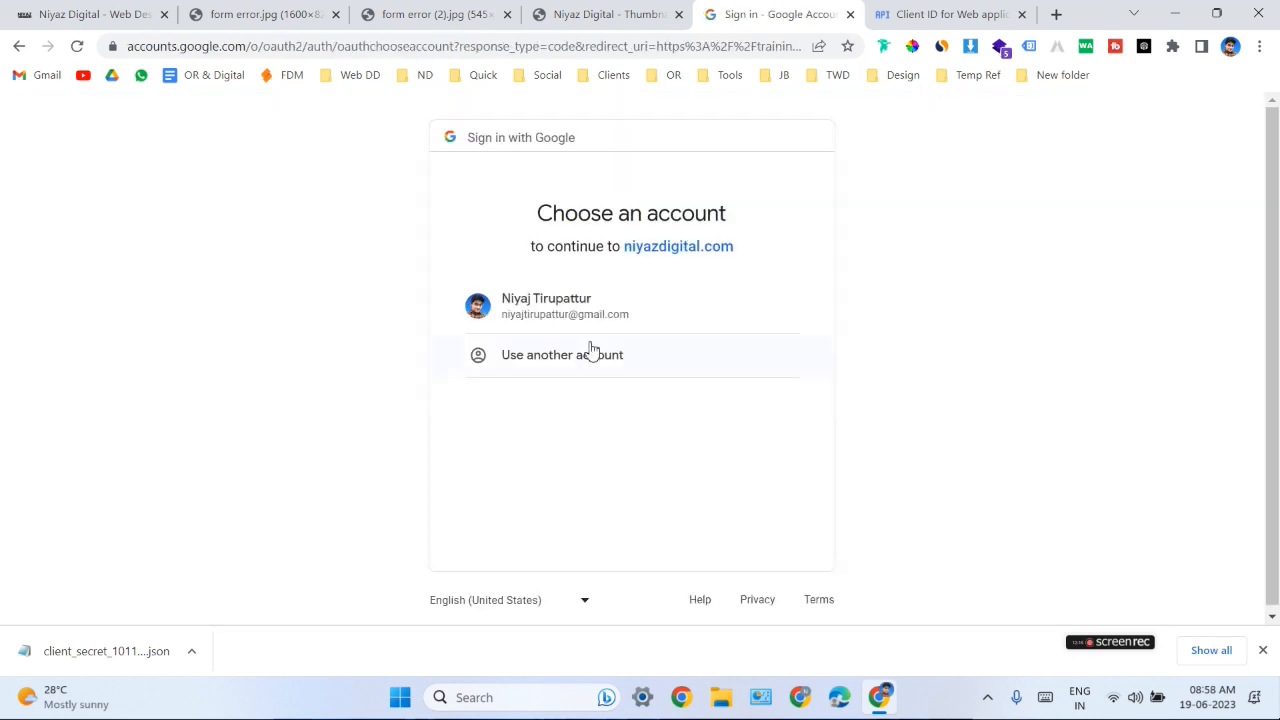
pyautogui.click(610, 313)
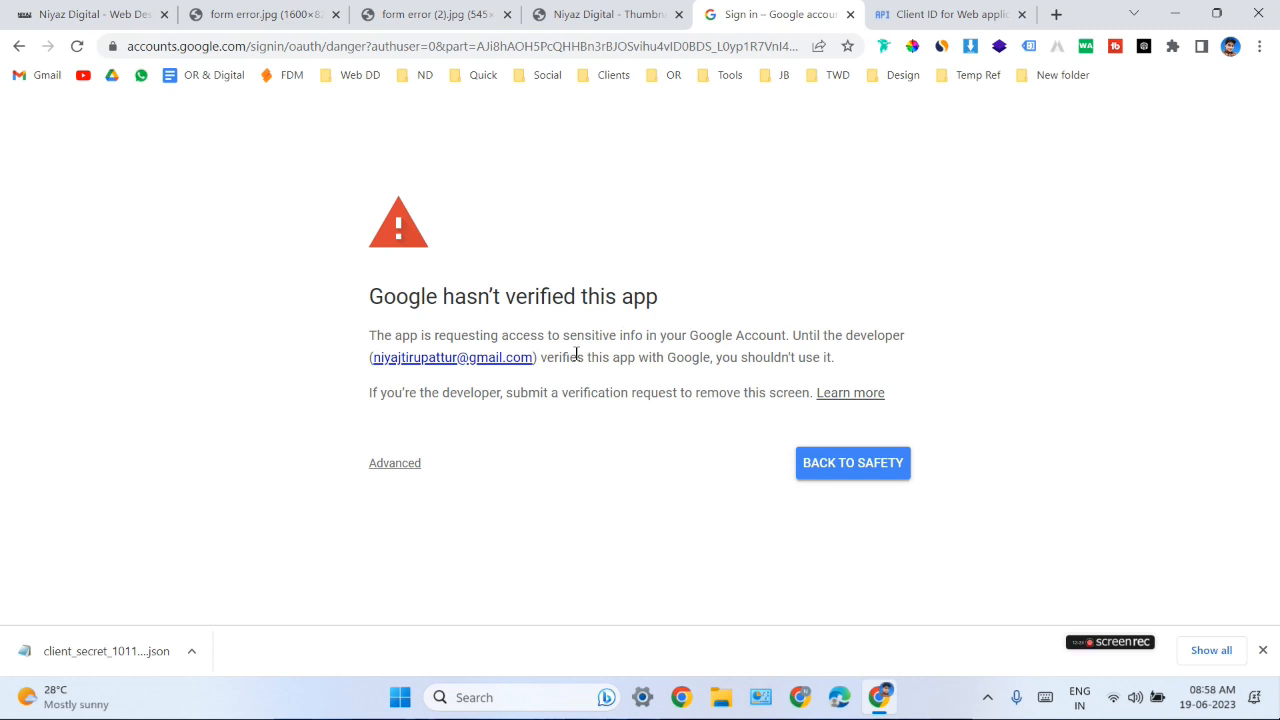
pyautogui.click(410, 466)
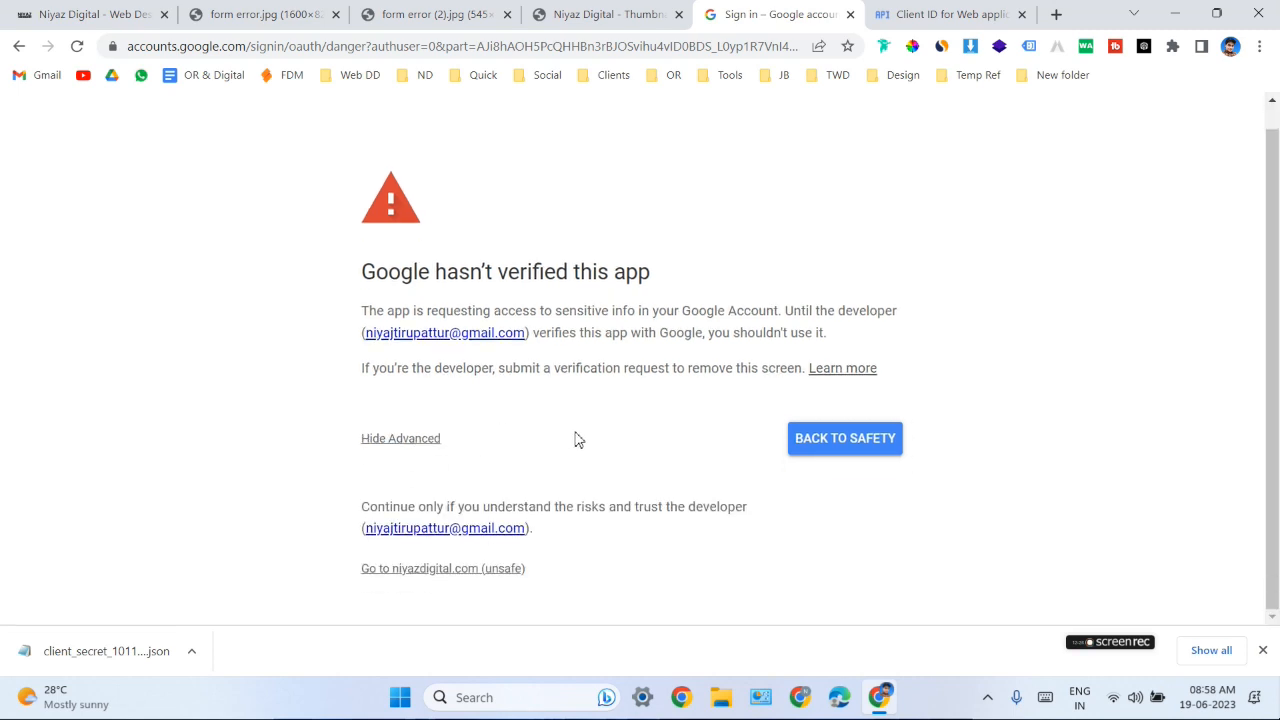
pyautogui.click(455, 570)
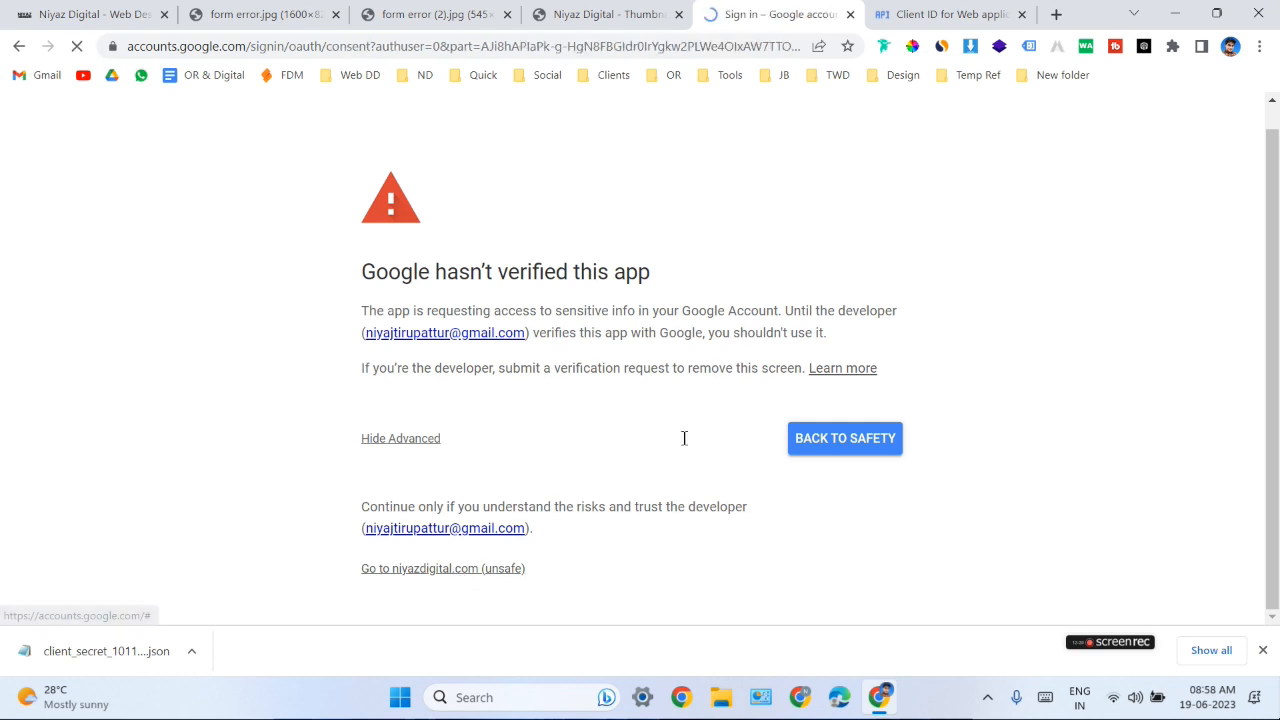
pyautogui.scroll(-2, 716, 430)
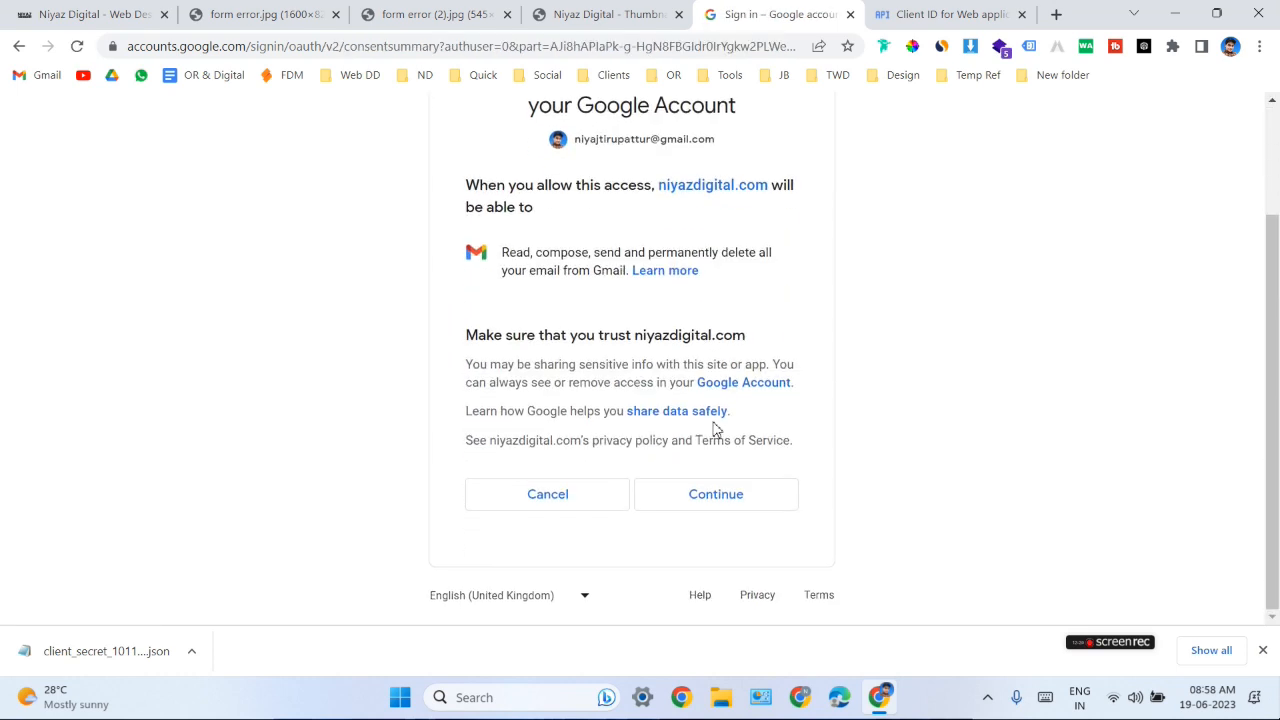
pyautogui.click(716, 496)
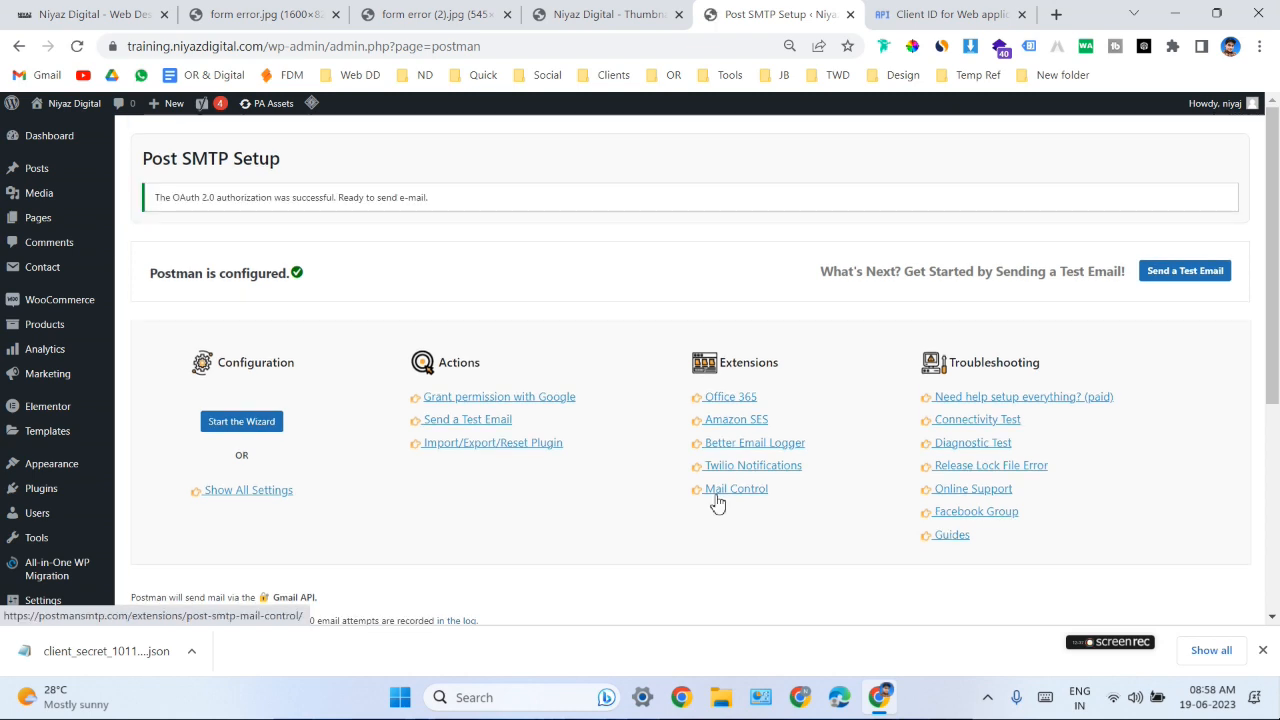
# - Send a test email from Post SMTP to the prefilled recipient address
pyautogui.click(1180, 281)
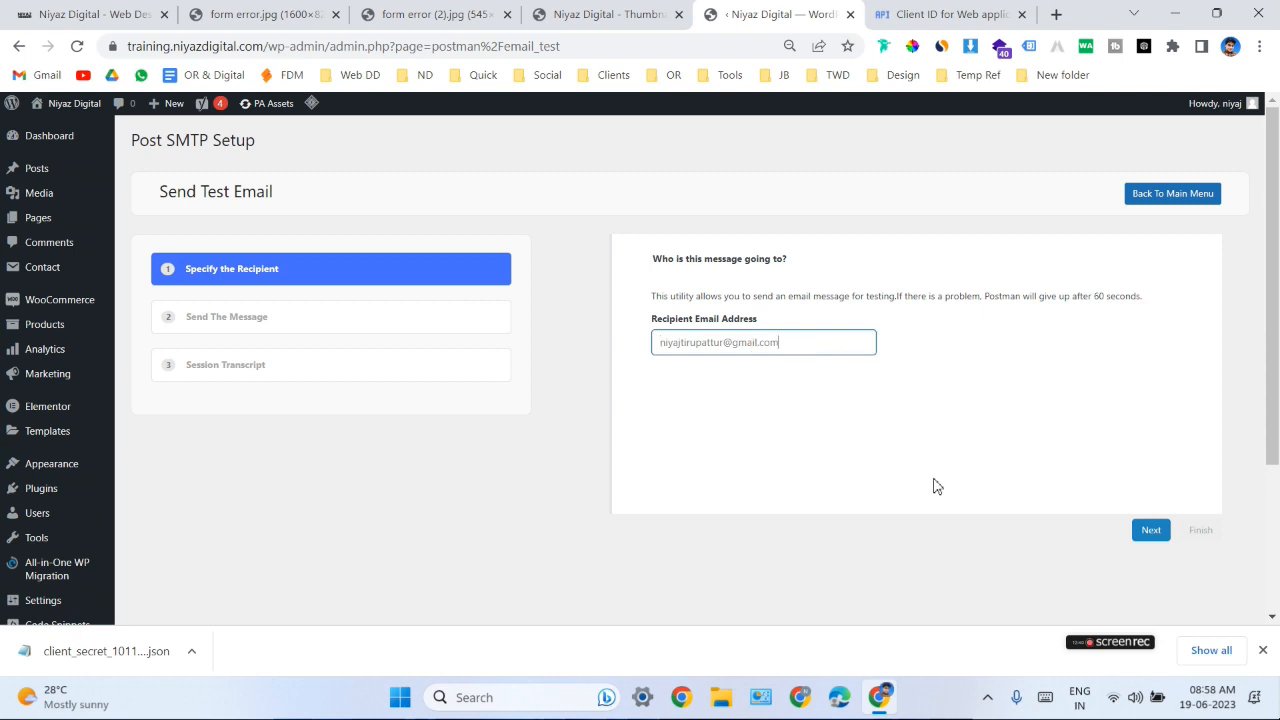
pyautogui.click(1151, 531)
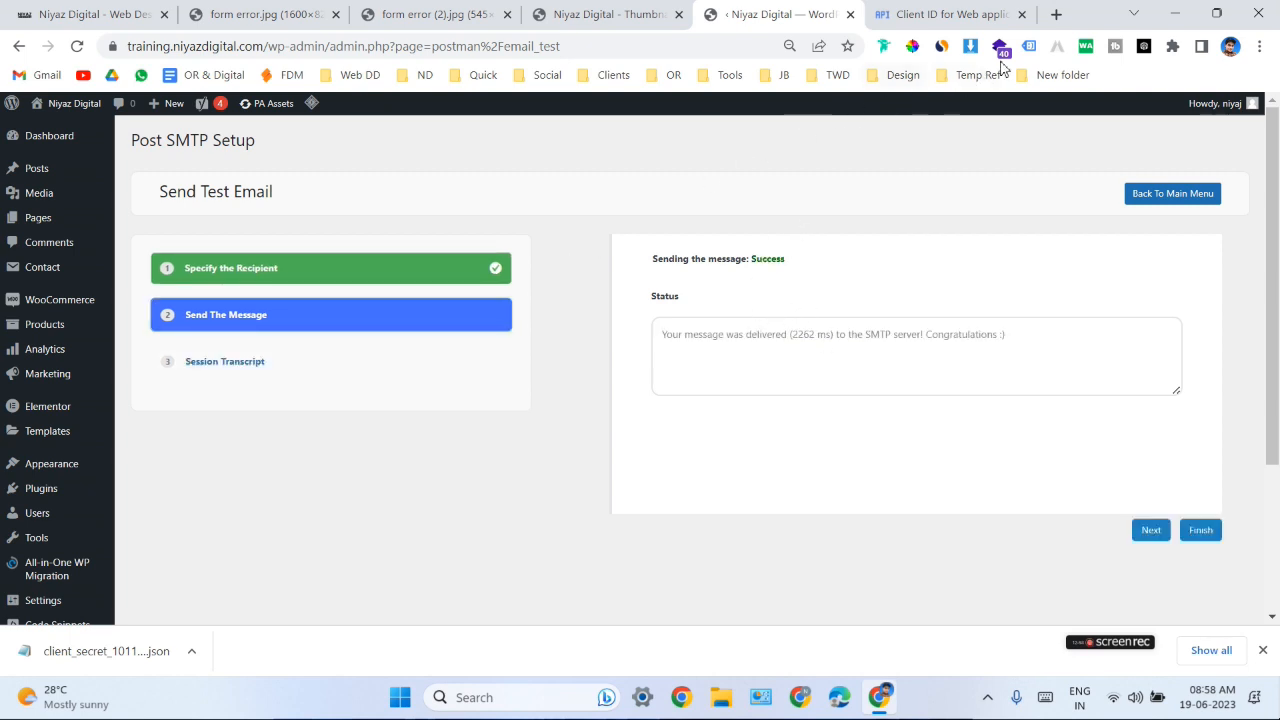
# - Open Gmail in a new browser tab and read the Postman SMTP Test message from training.niyazdigital.com
pyautogui.click(1055, 14)
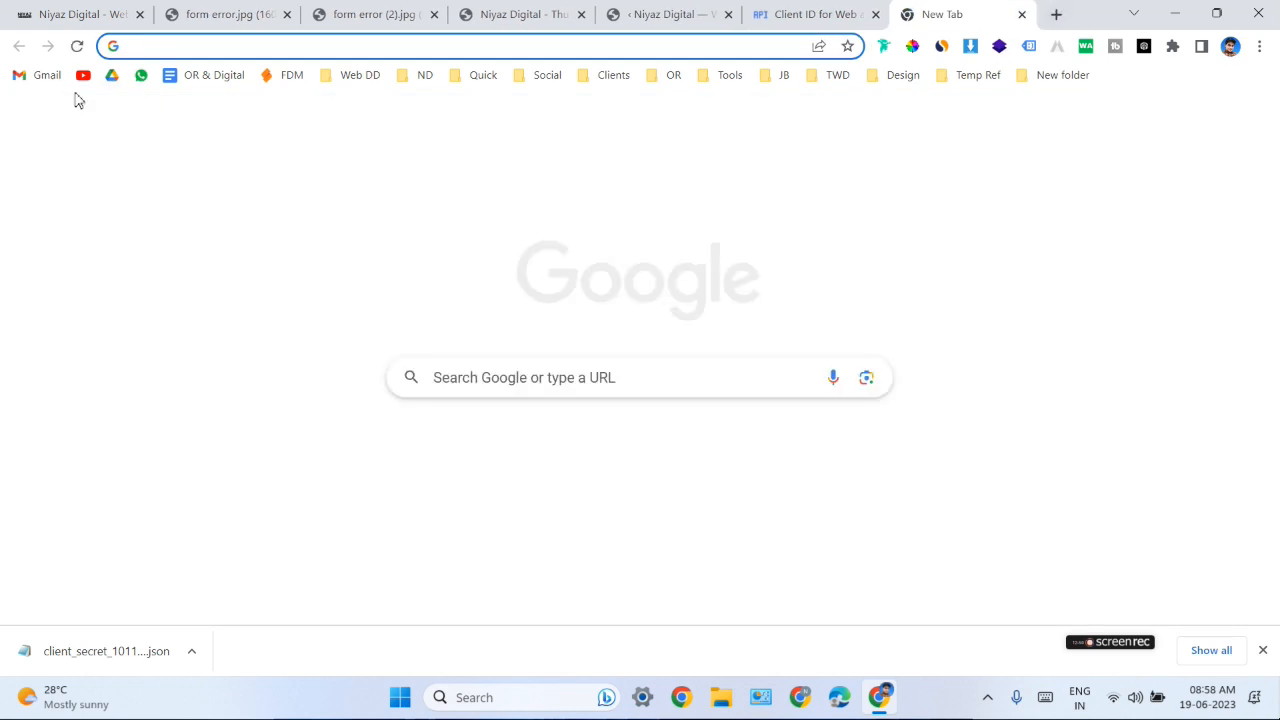
pyautogui.click(45, 75)
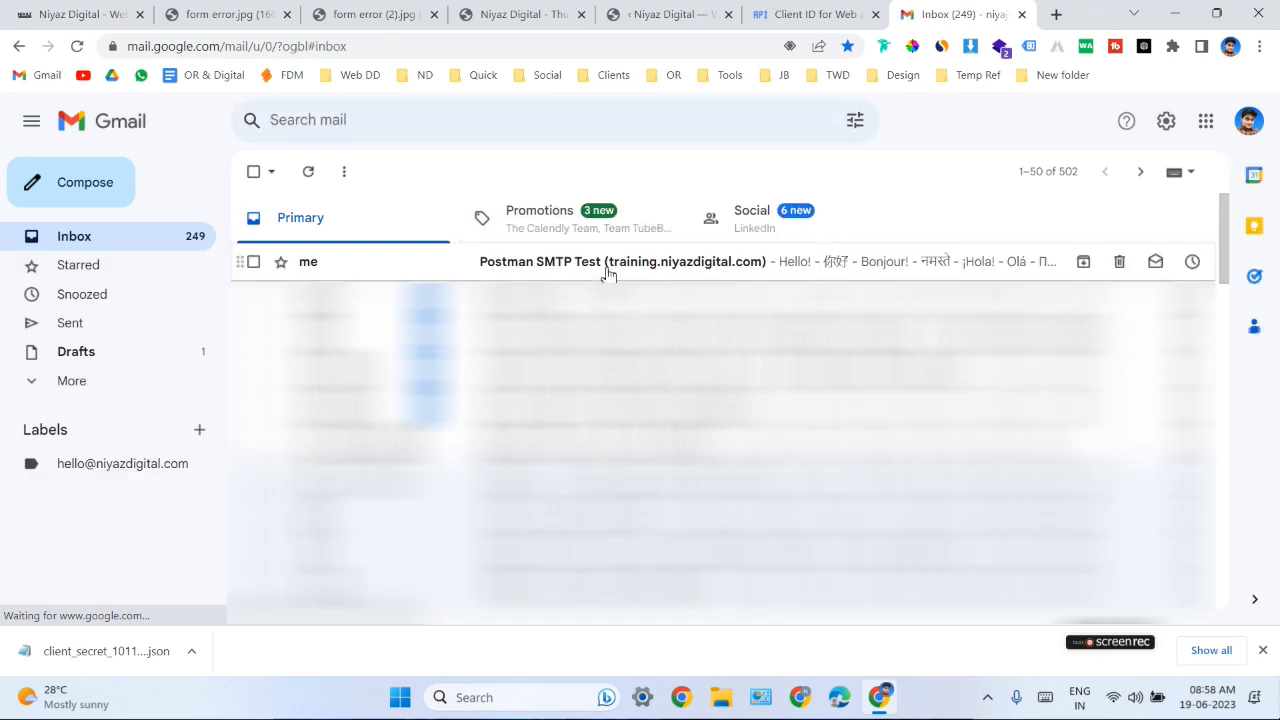
pyautogui.click(606, 268)
pyautogui.scroll(-1, 838, 391)
pyautogui.scroll(-5, 838, 391)
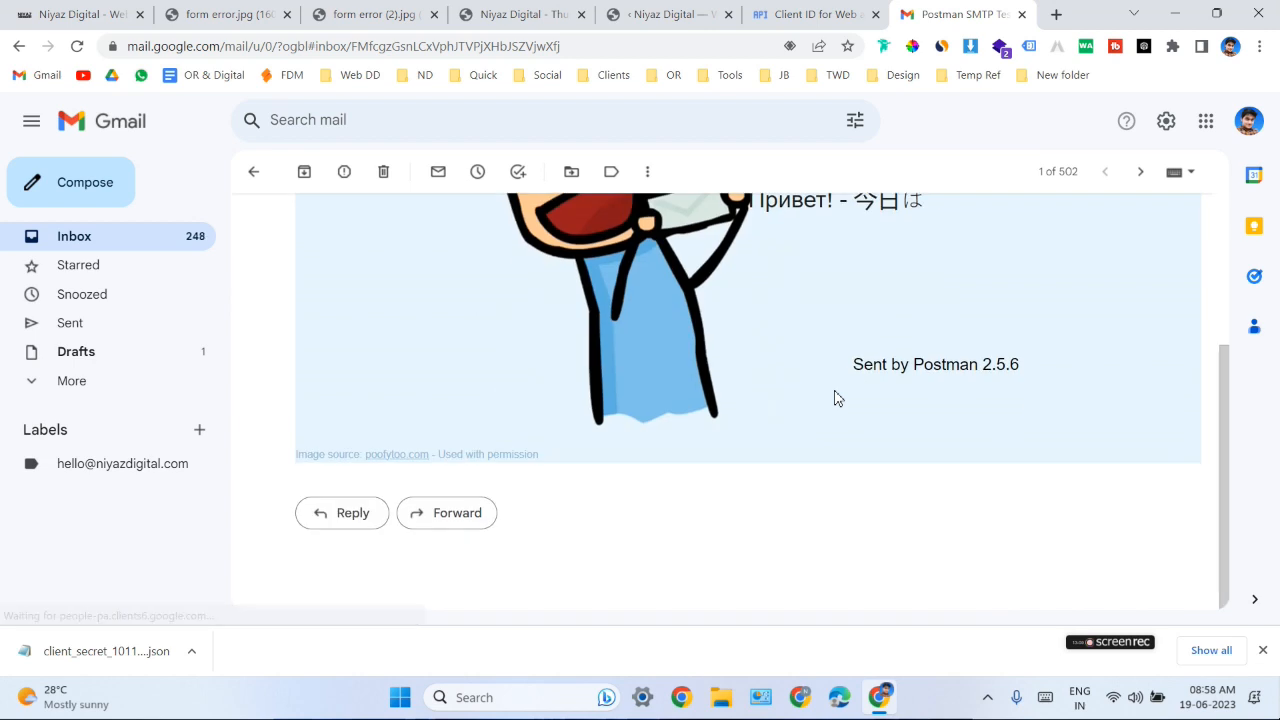
pyautogui.scroll(5, 834, 397)
# - Return to WordPress and finish the Send Test Email wizard
pyautogui.click(670, 14)
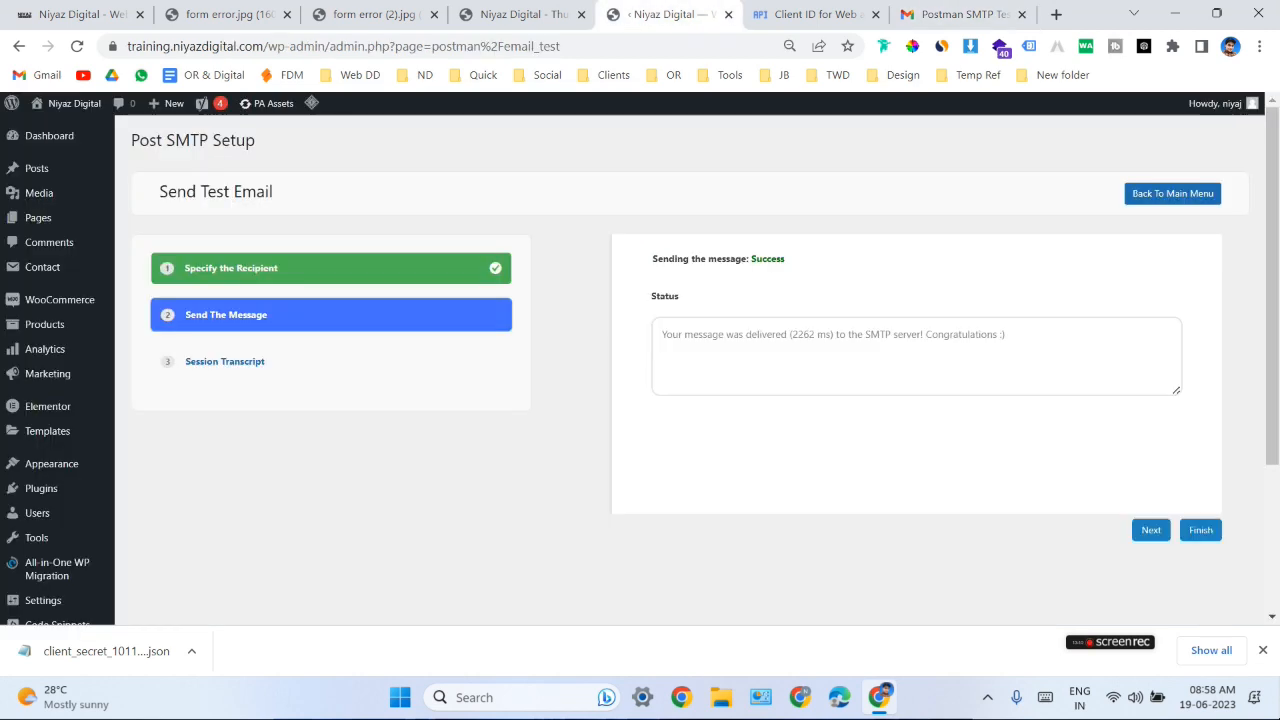
pyautogui.click(1209, 533)
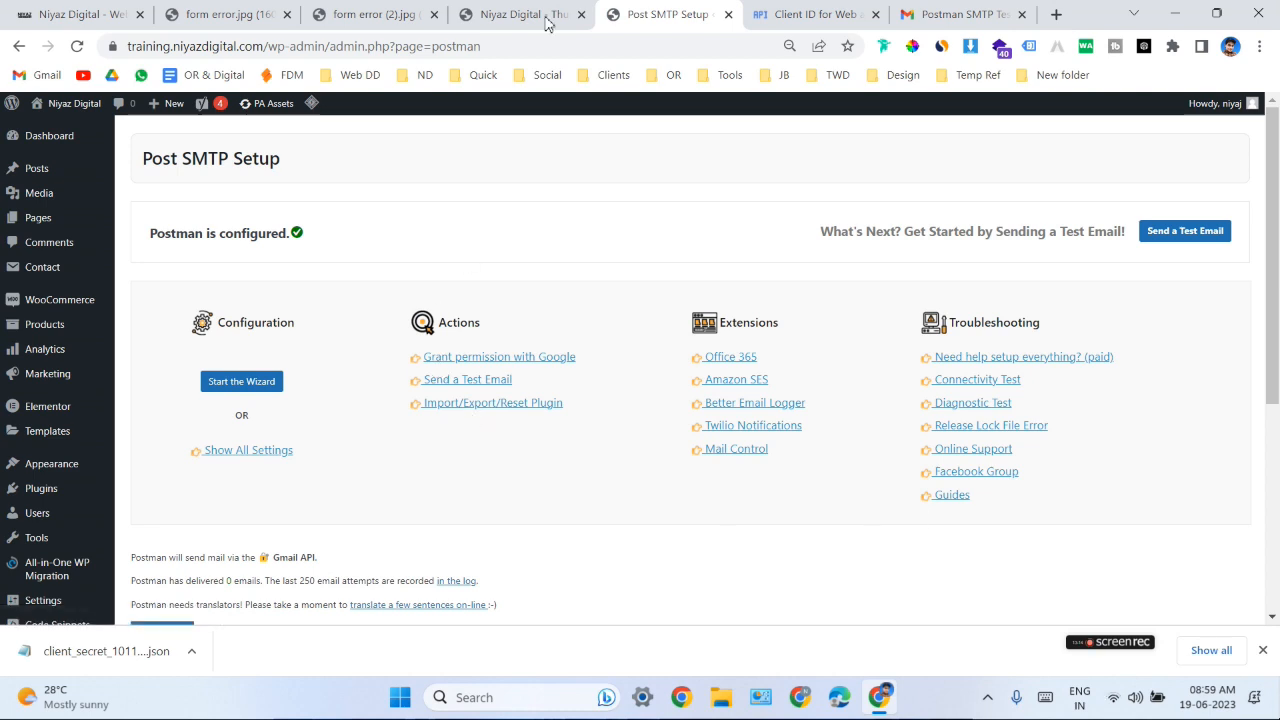
pyautogui.click(546, 20)
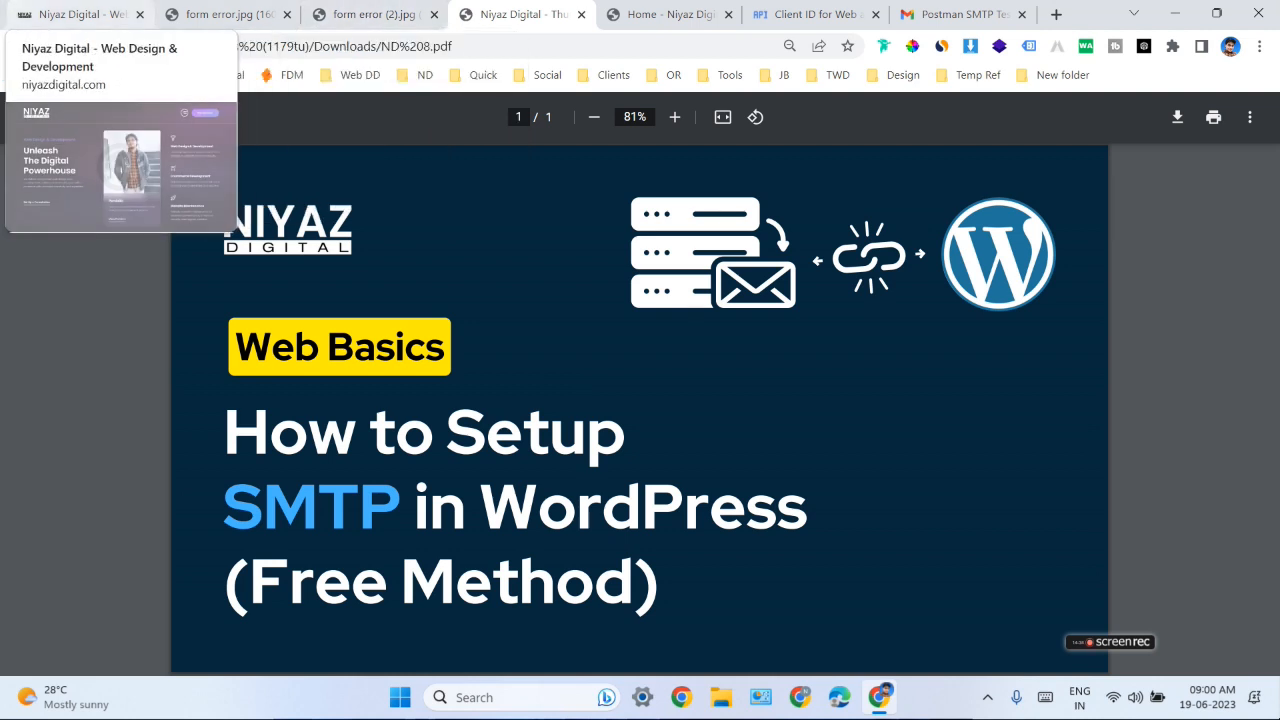
pyautogui.click(80, 14)
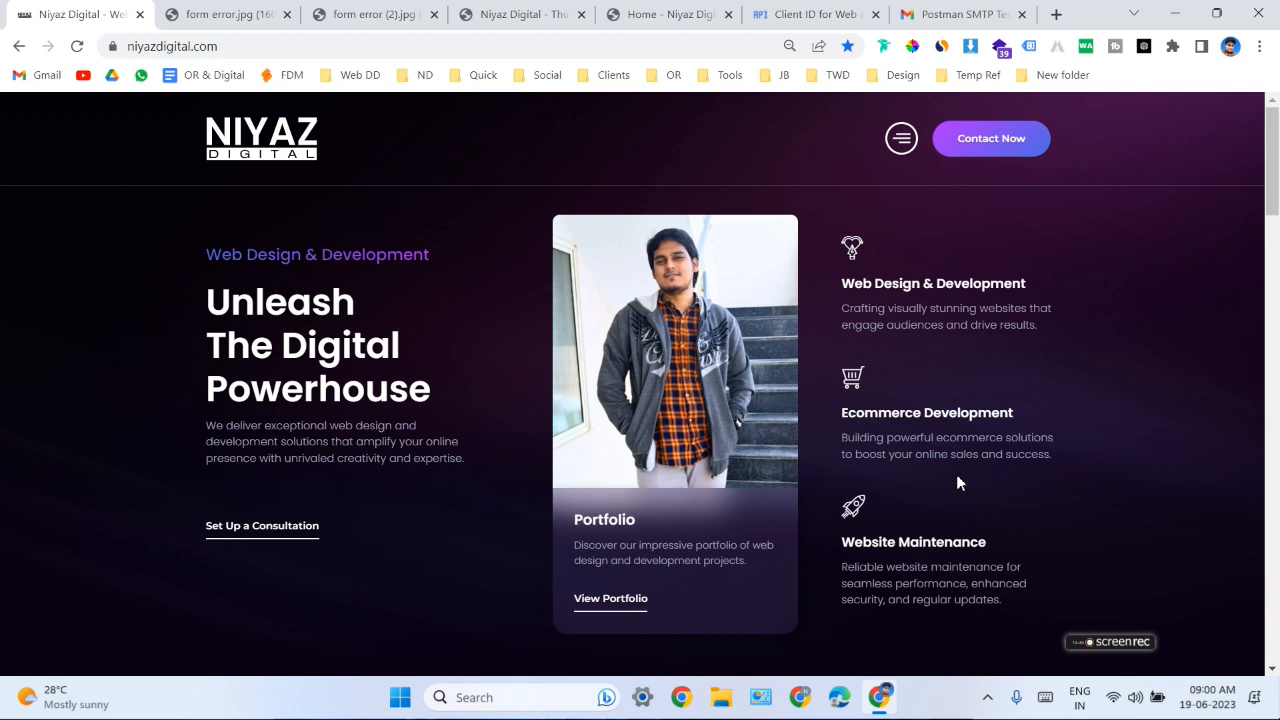